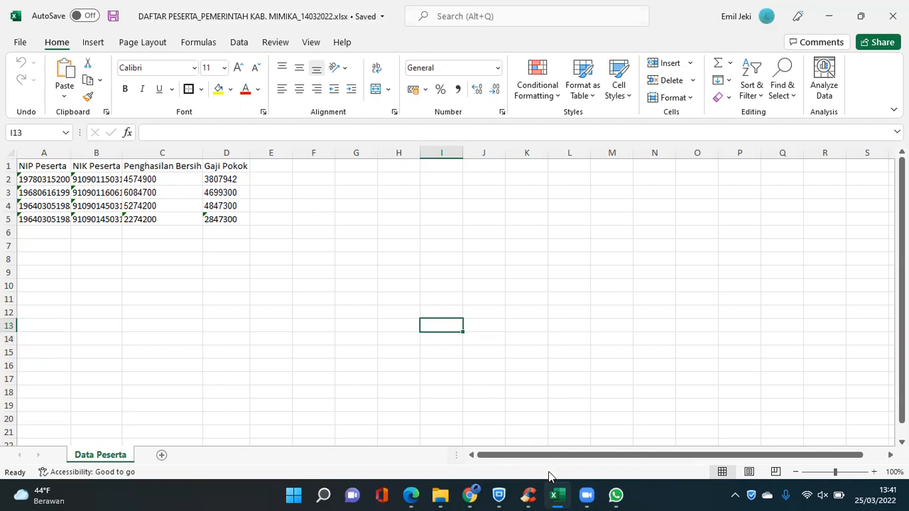
# - Switch to Chrome and open the Unduh Data Peserta page of the Peserta section on the BP Tapera site
pyautogui.moveTo(475, 495)
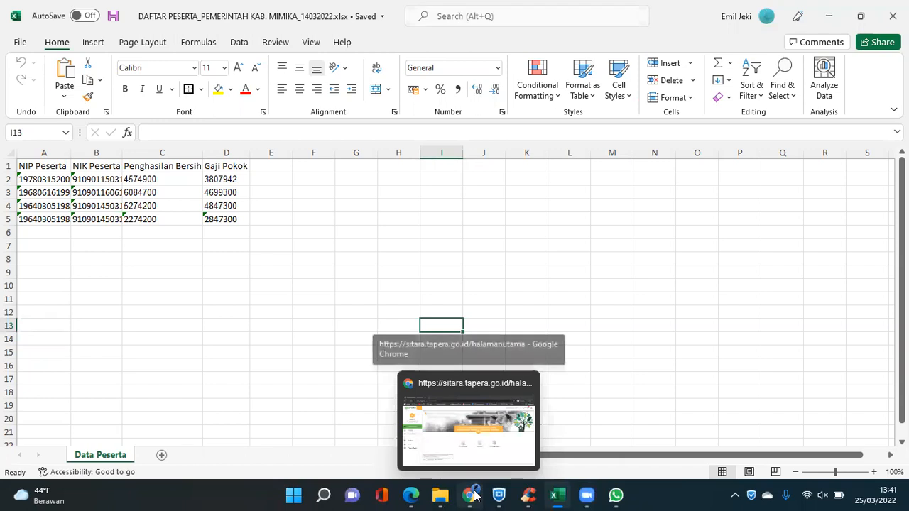
pyautogui.click(487, 447)
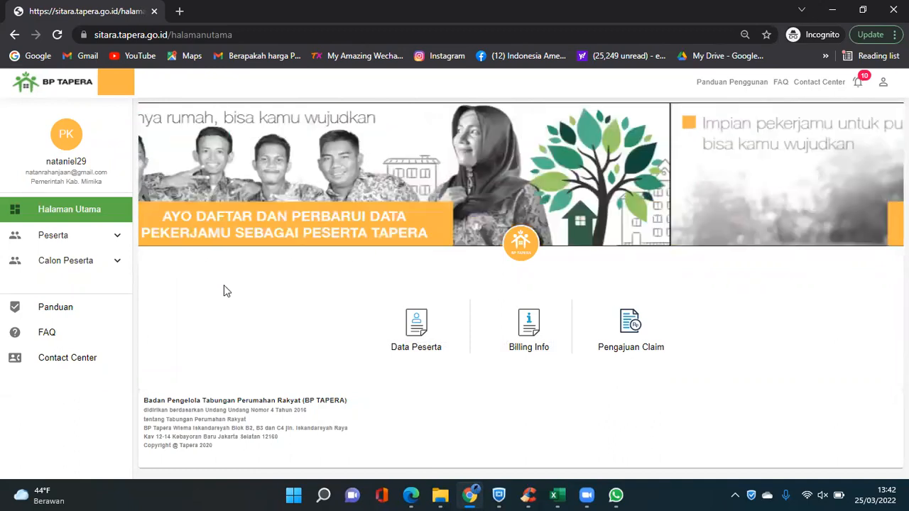
pyautogui.click(96, 237)
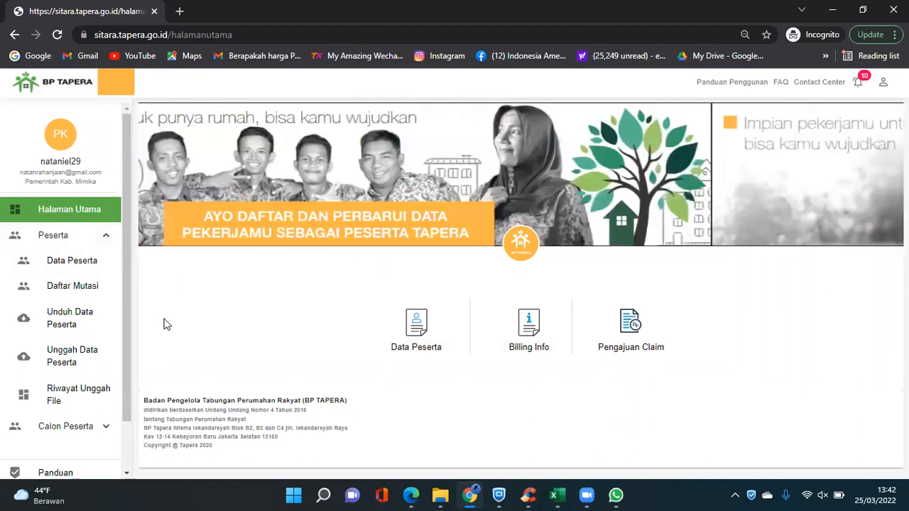
pyautogui.click(80, 326)
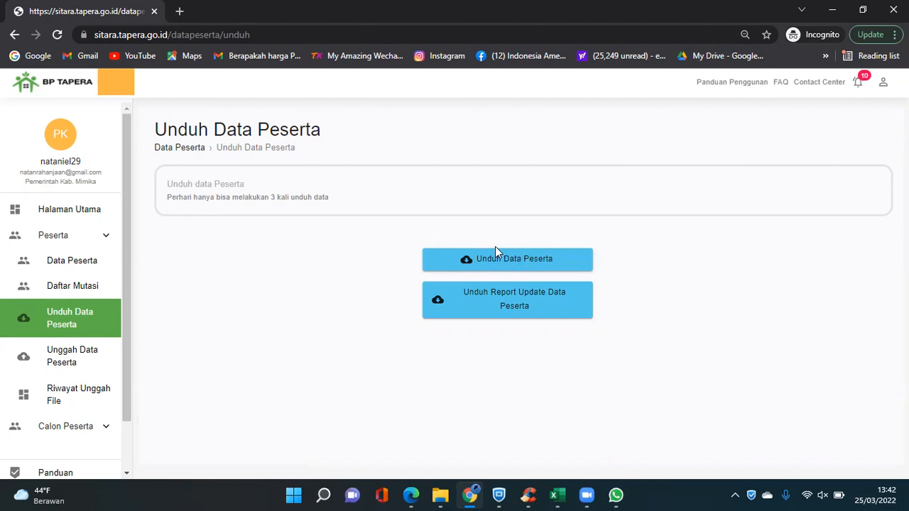
# - Open the 25032022 DAFTAR PESERTA_PEMERINTAH KAB. MIMIKA workbook from the Downloads folder in Excel and enable editing
pyautogui.click(557, 495)
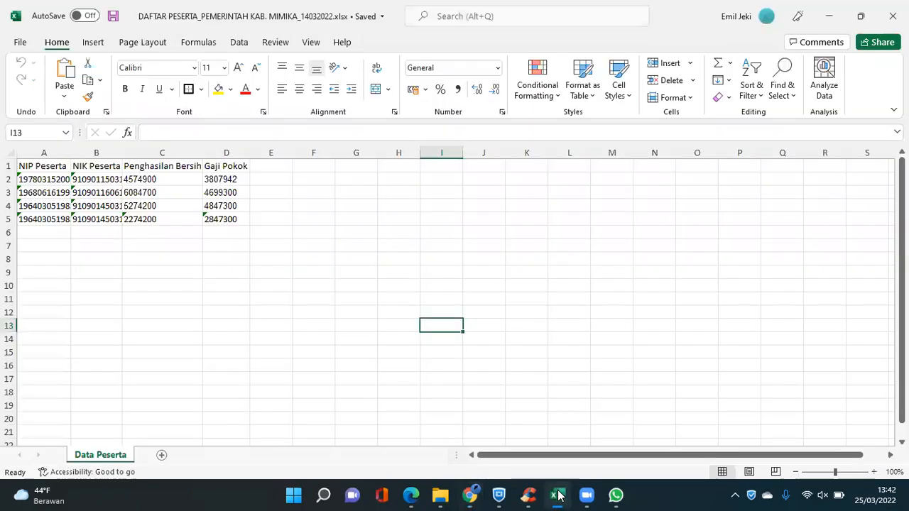
pyautogui.click(440, 495)
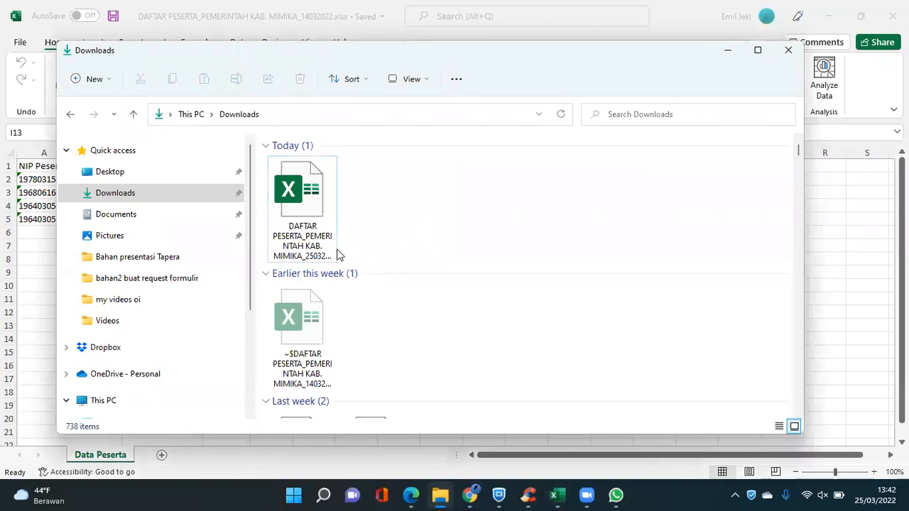
pyautogui.click(312, 241)
pyautogui.doubleClick(301, 230)
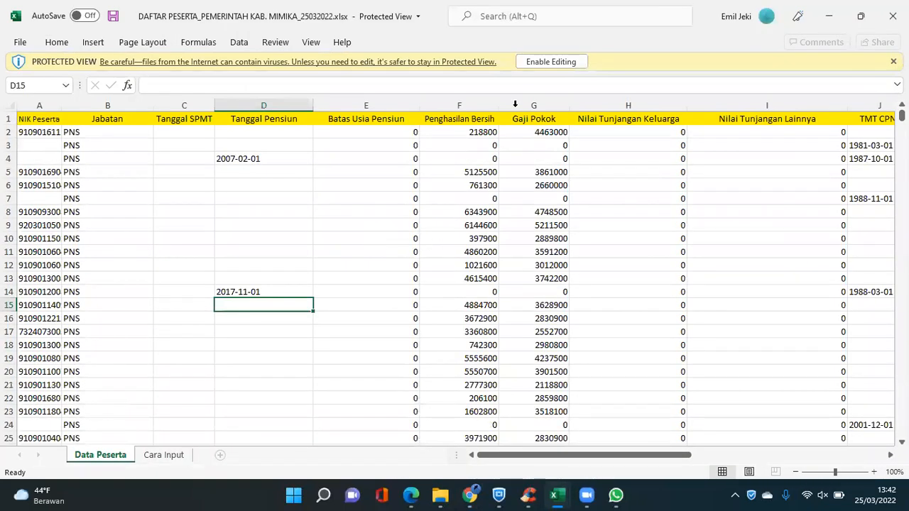
pyautogui.click(551, 62)
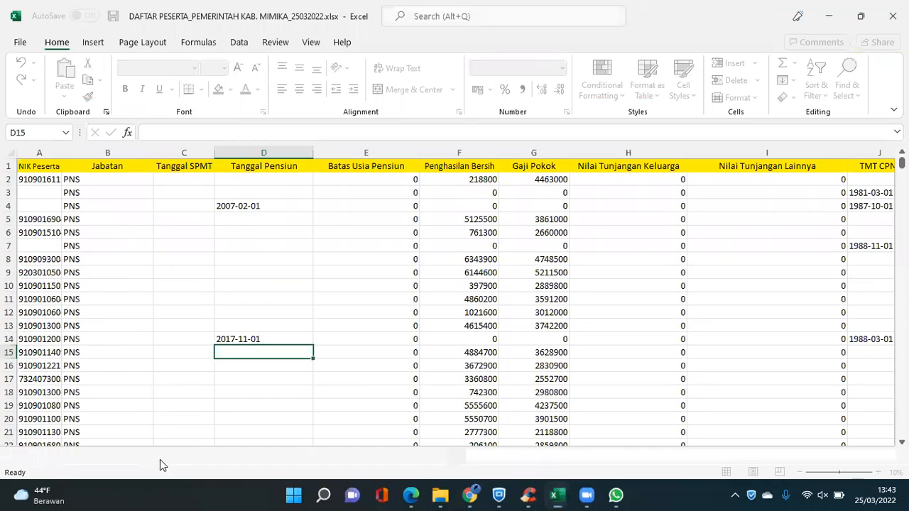
# - Examine the Data Peserta sheet and the field instructions on the Cara Input sheet
pyautogui.click(160, 458)
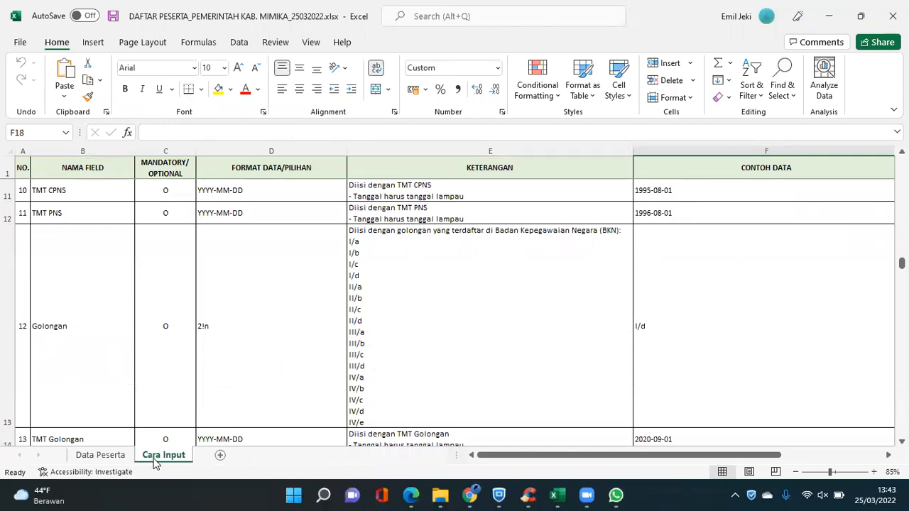
pyautogui.click(78, 458)
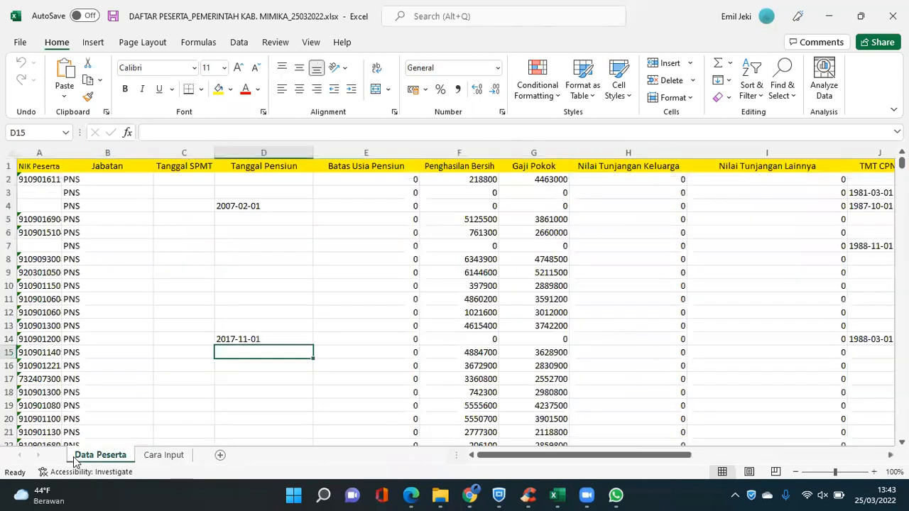
pyautogui.click(155, 456)
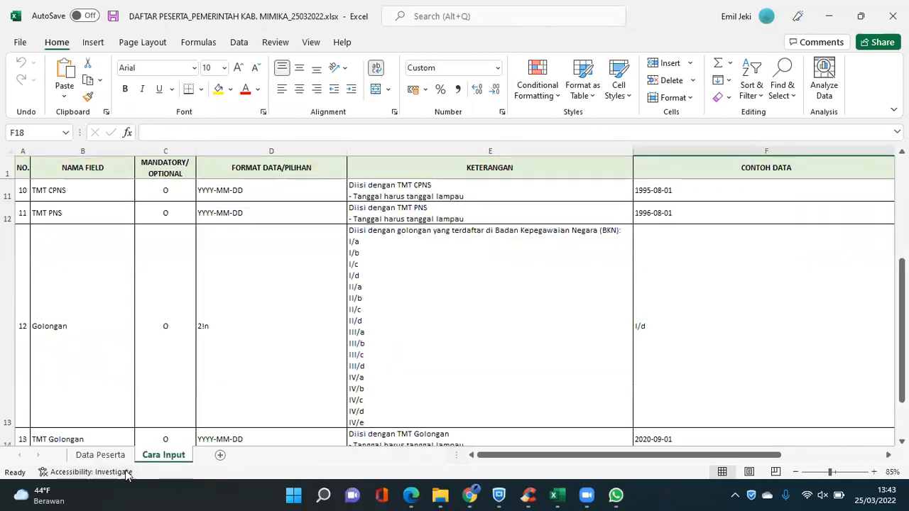
pyautogui.click(99, 455)
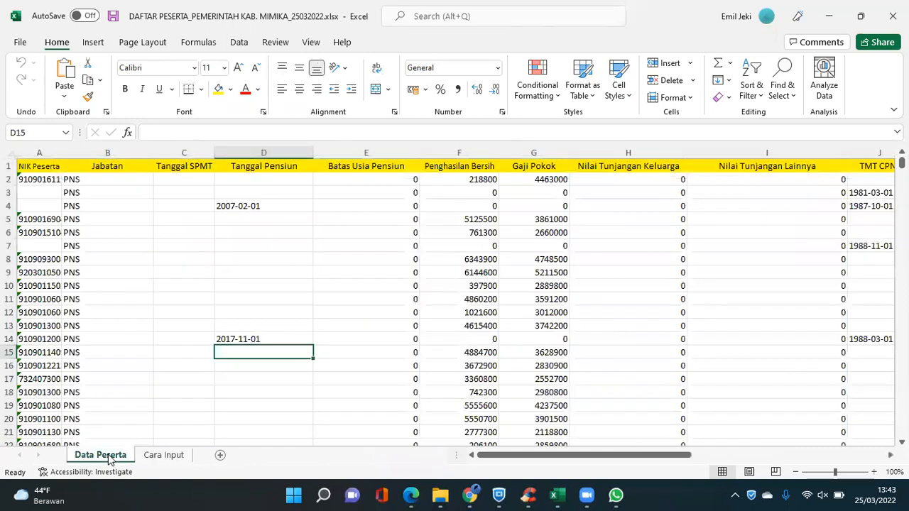
pyautogui.click(165, 456)
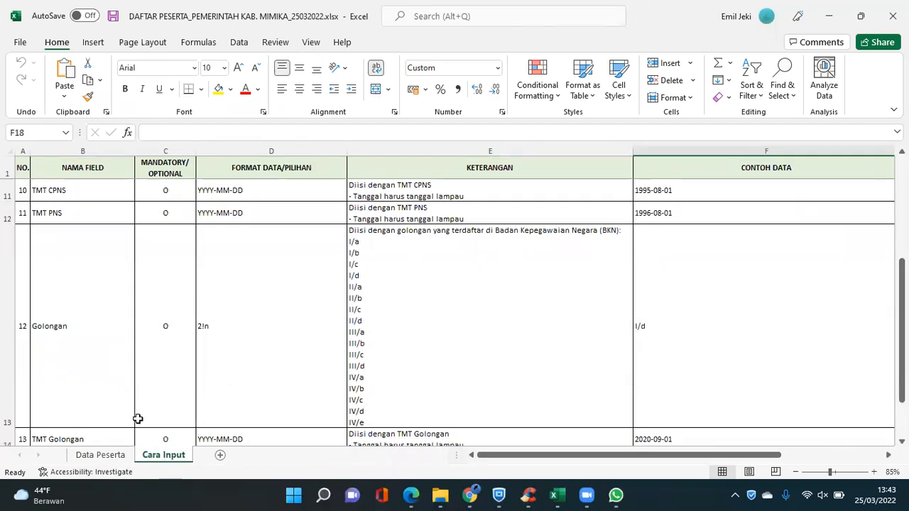
# - Create a new blank workbook
pyautogui.click(25, 44)
pyautogui.click(31, 99)
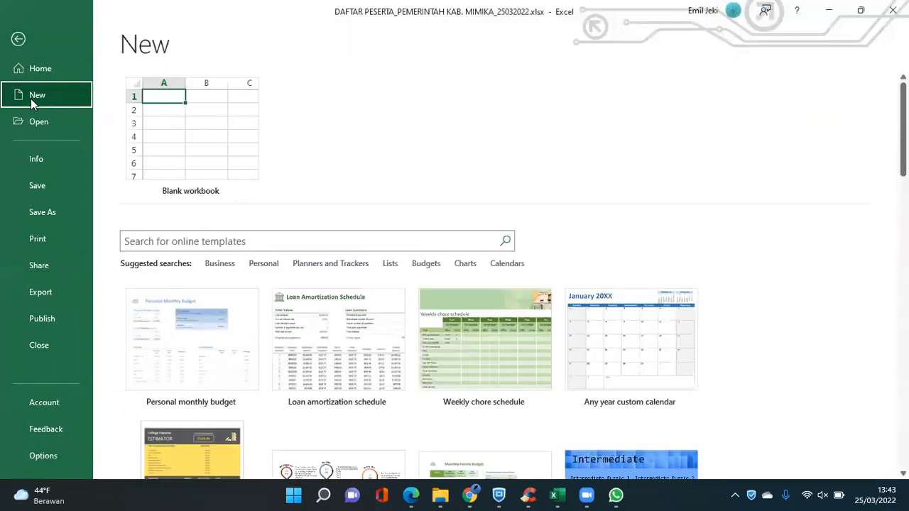
pyautogui.click(246, 179)
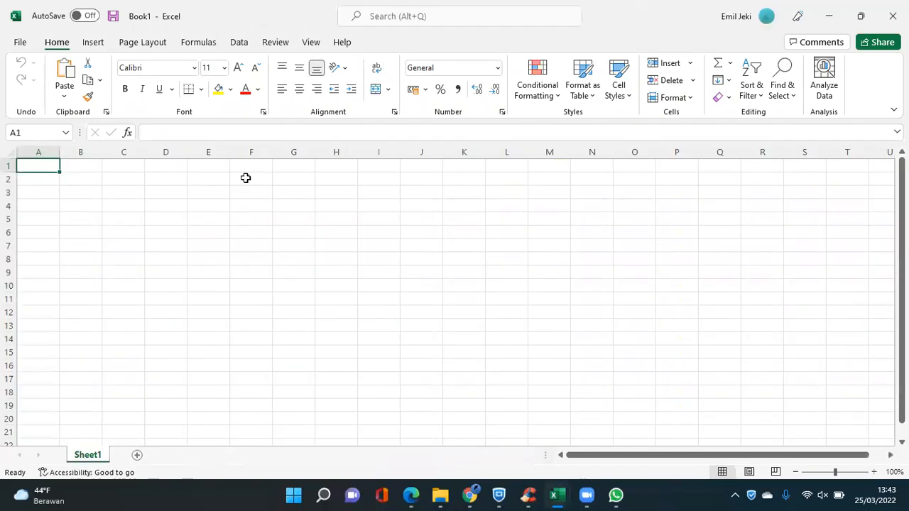
# - Save the new workbook in the Downloads folder as "file data olah mentah" in xlsx format
pyautogui.click(21, 42)
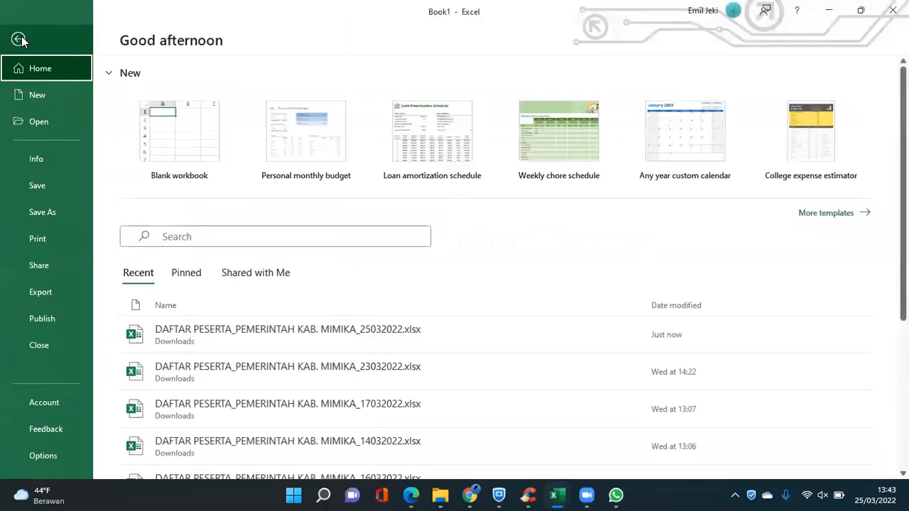
pyautogui.click(45, 212)
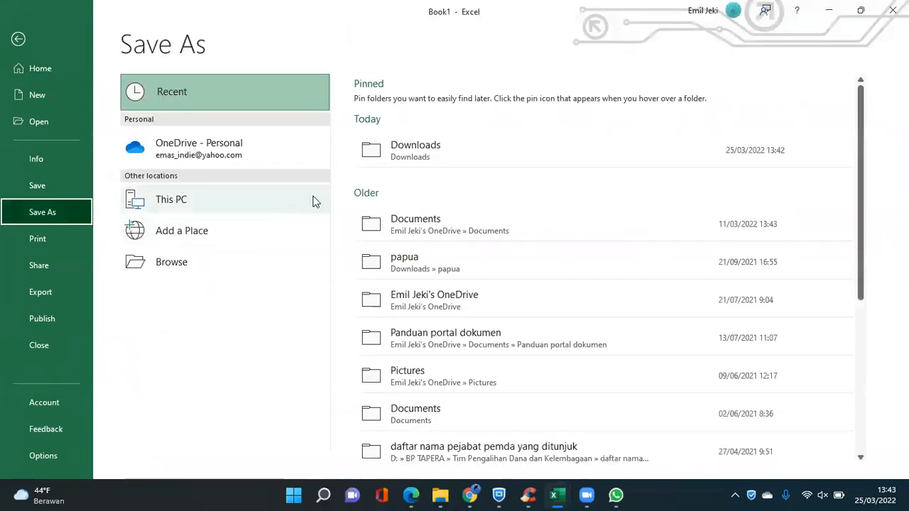
pyautogui.click(447, 158)
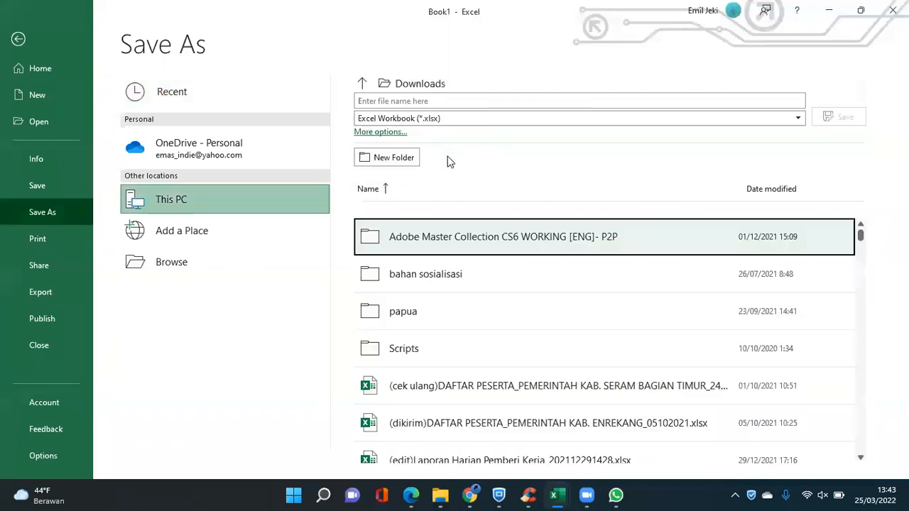
pyautogui.click(426, 101)
pyautogui.write('f')
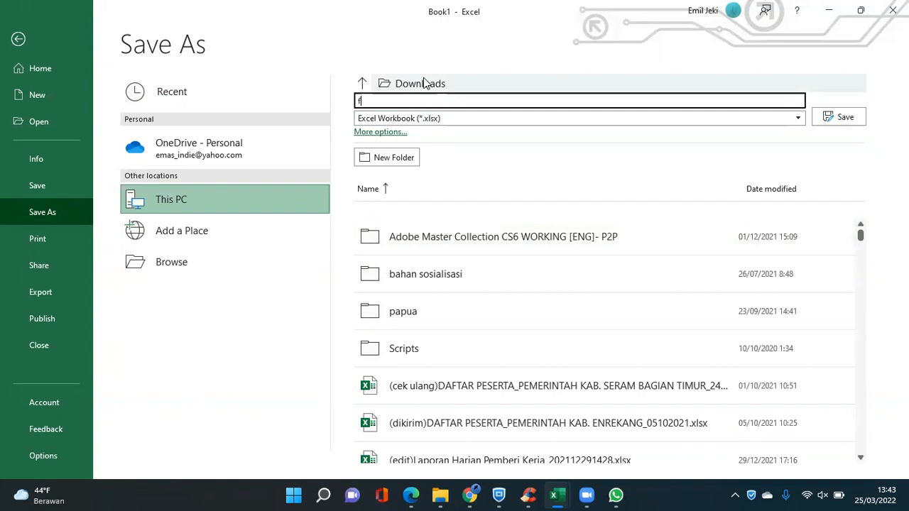
pyautogui.write('ile data olah mentah')
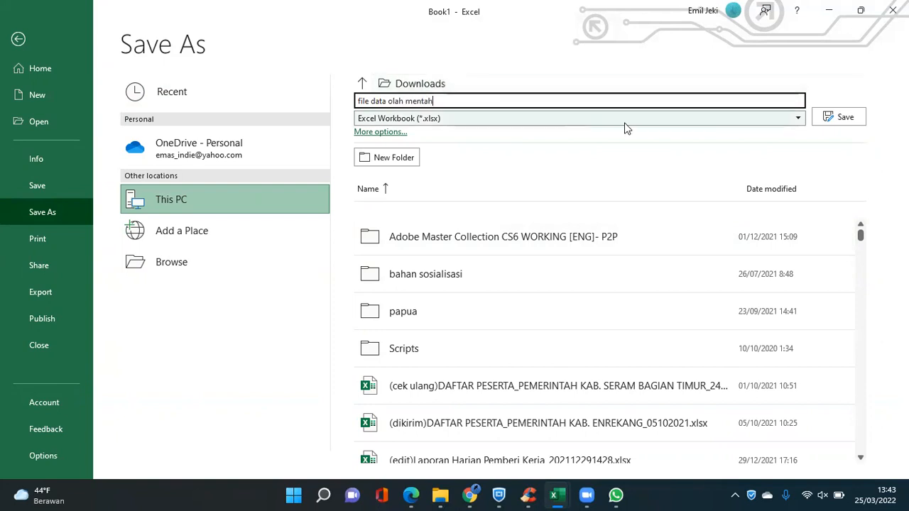
pyautogui.click(831, 115)
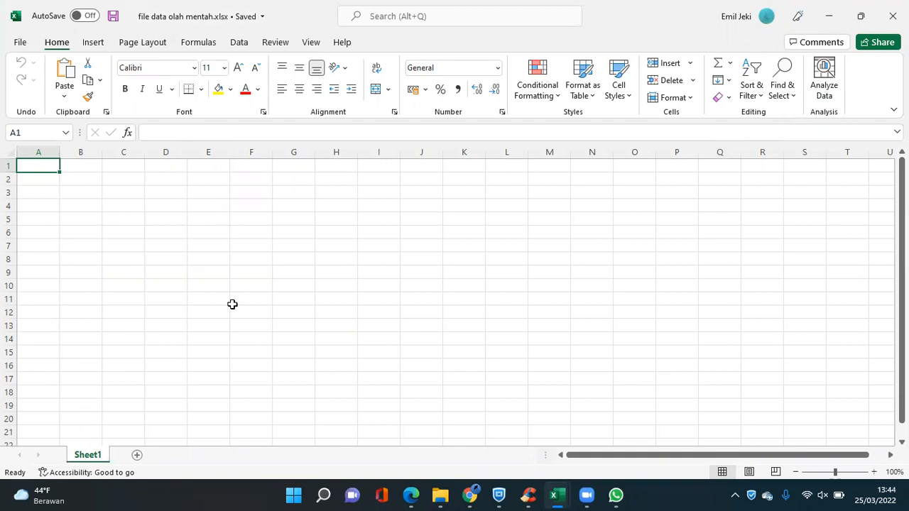
# - Add three more sheets to the file data olah mentah workbook, up to Sheet4
pyautogui.click(137, 456)
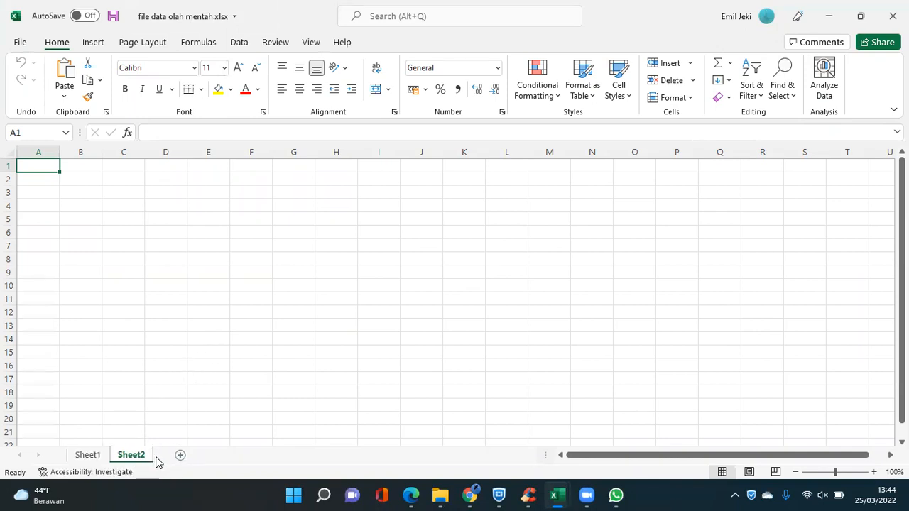
pyautogui.click(199, 458)
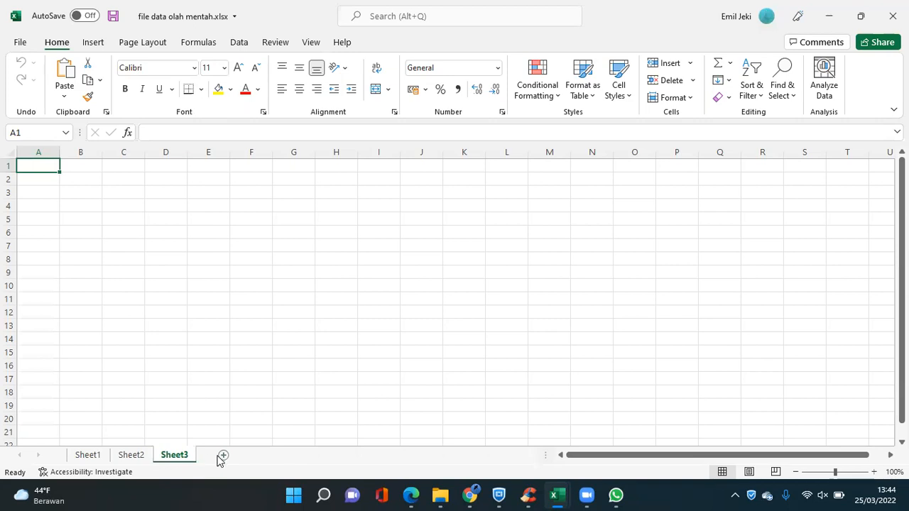
pyautogui.click(223, 458)
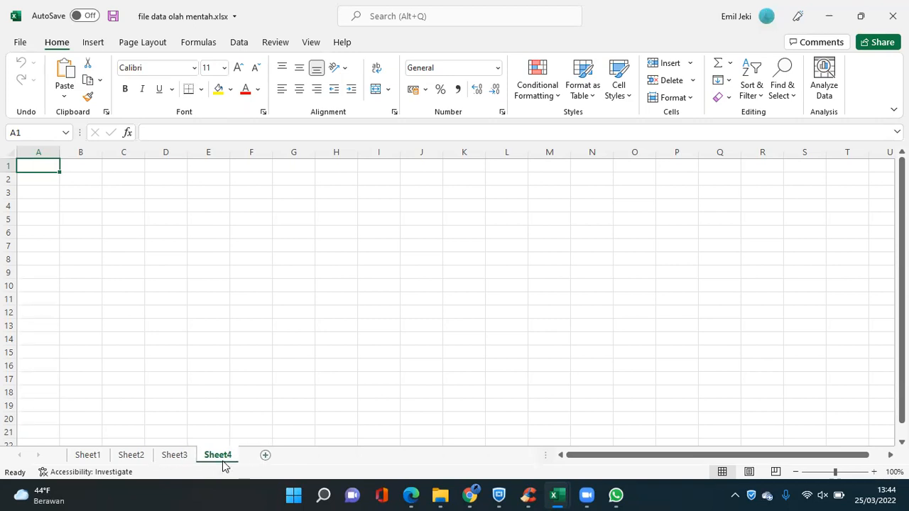
# - Rename Sheet1 as "data original"
pyautogui.click(88, 456)
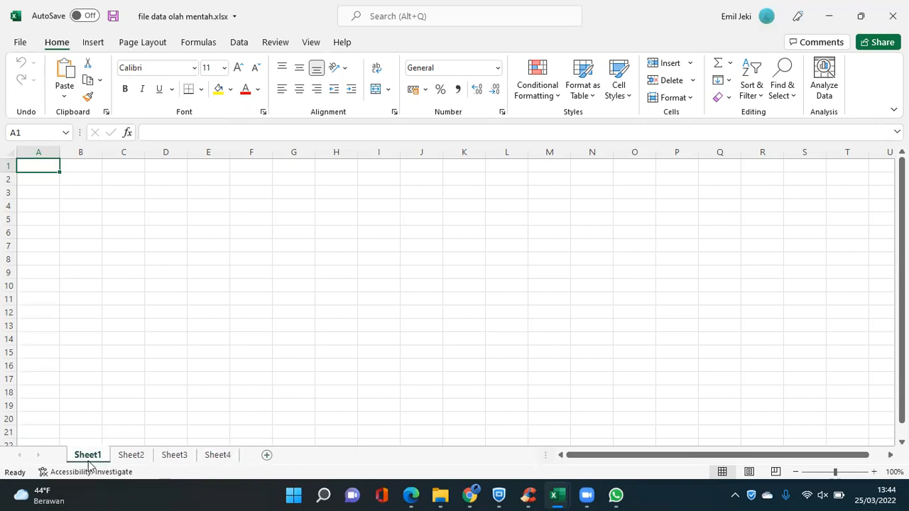
pyautogui.rightClick(88, 455)
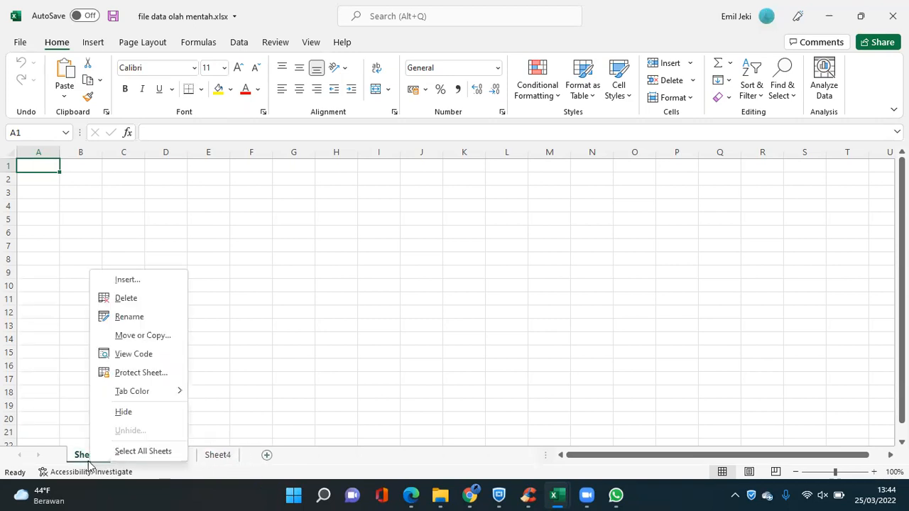
pyautogui.click(119, 318)
pyautogui.write('d')
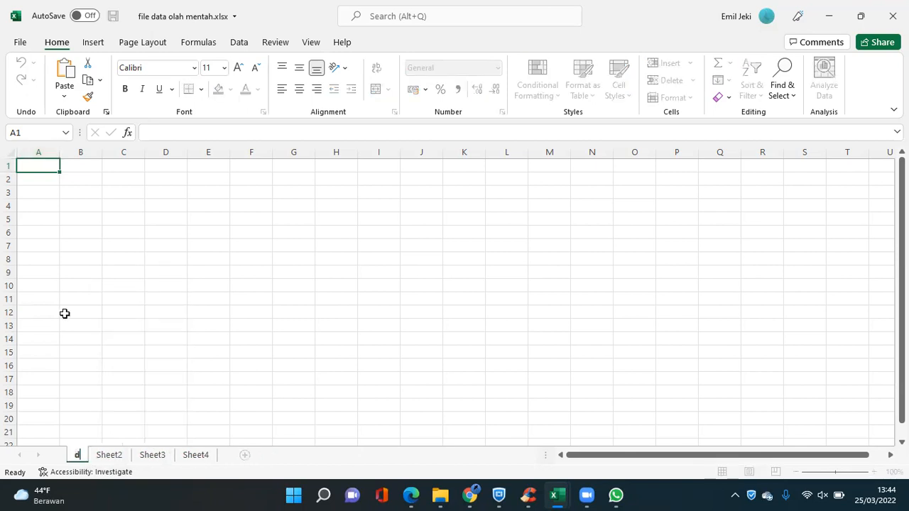
pyautogui.write('ata original')
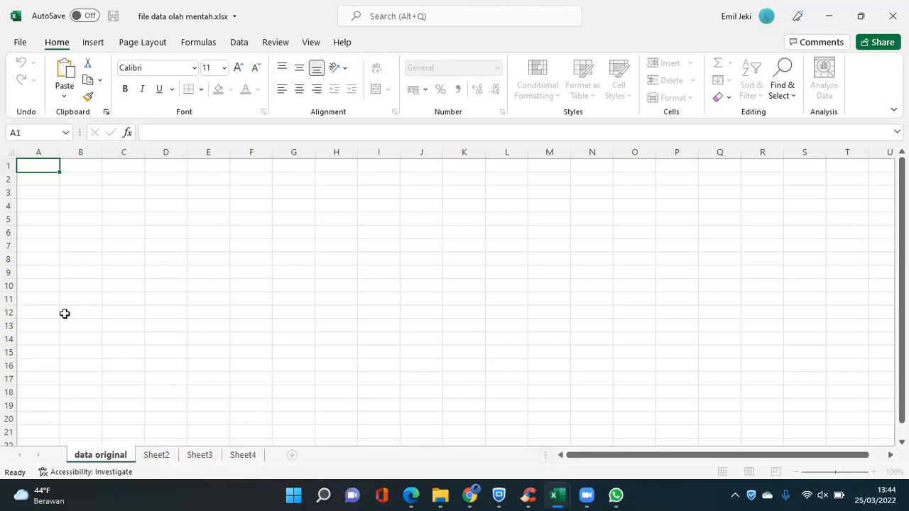
pyautogui.press('Return')
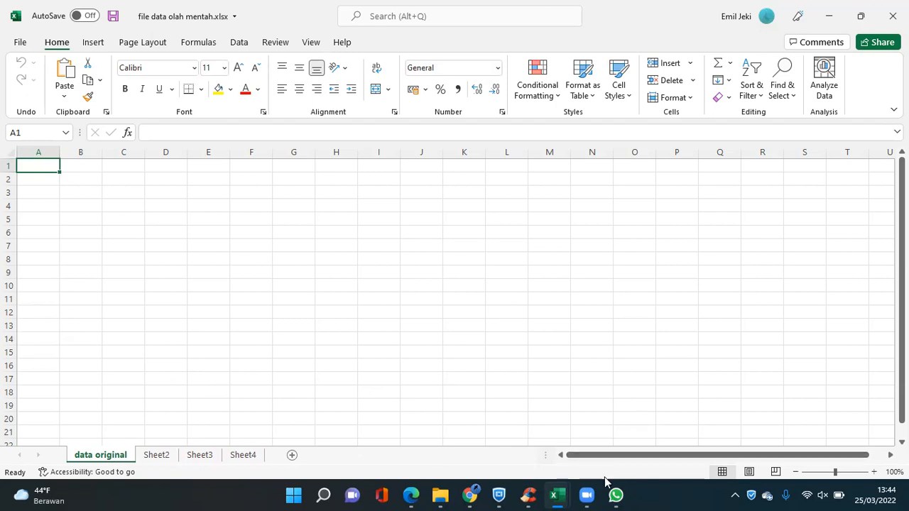
# - Copy all the data on the Data Peserta sheet of the 25032022 participant workbook
pyautogui.moveTo(557, 495)
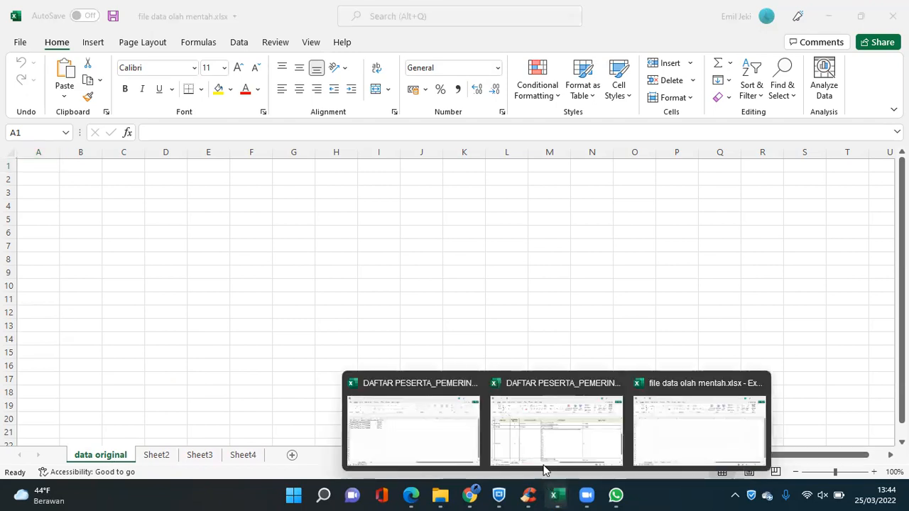
pyautogui.click(541, 429)
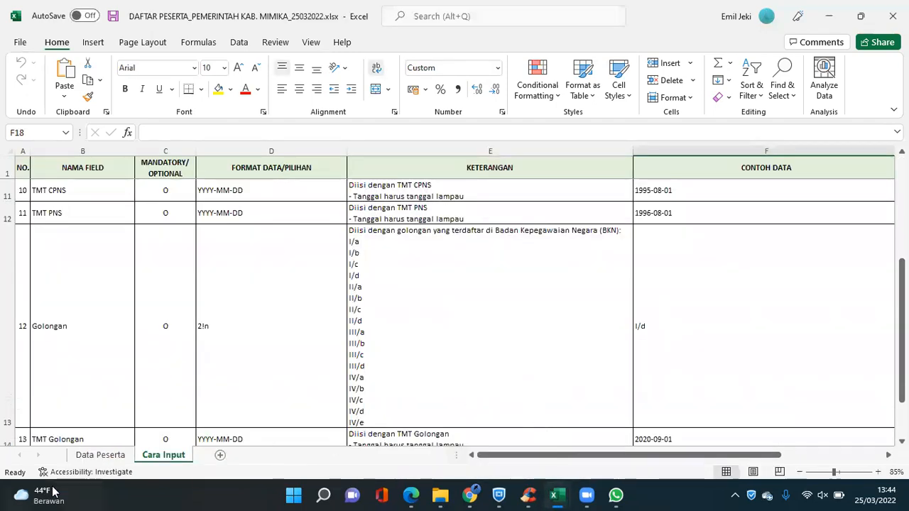
pyautogui.click(103, 455)
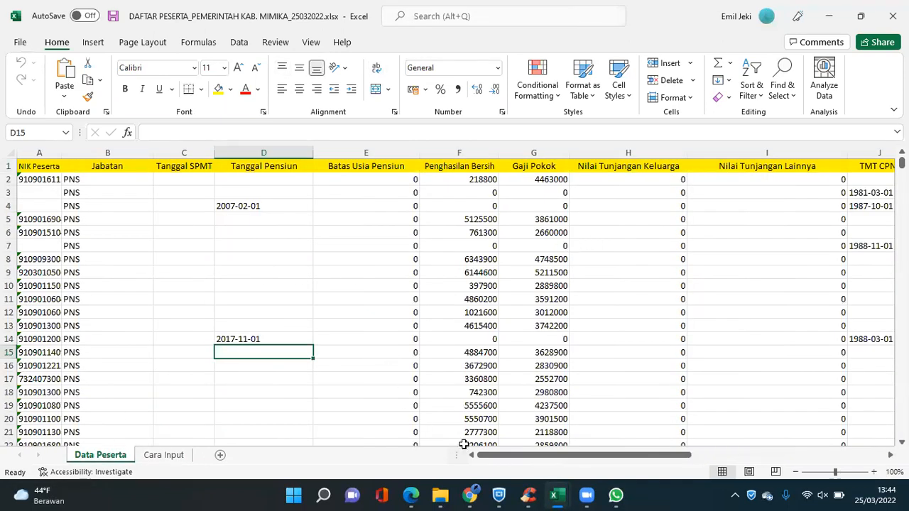
pyautogui.moveTo(480, 455)
pyautogui.mouseDown()
pyautogui.moveTo(783, 449)
pyautogui.moveTo(480, 460)
pyautogui.mouseUp()
pyautogui.hotkey('ctrl', 'a')
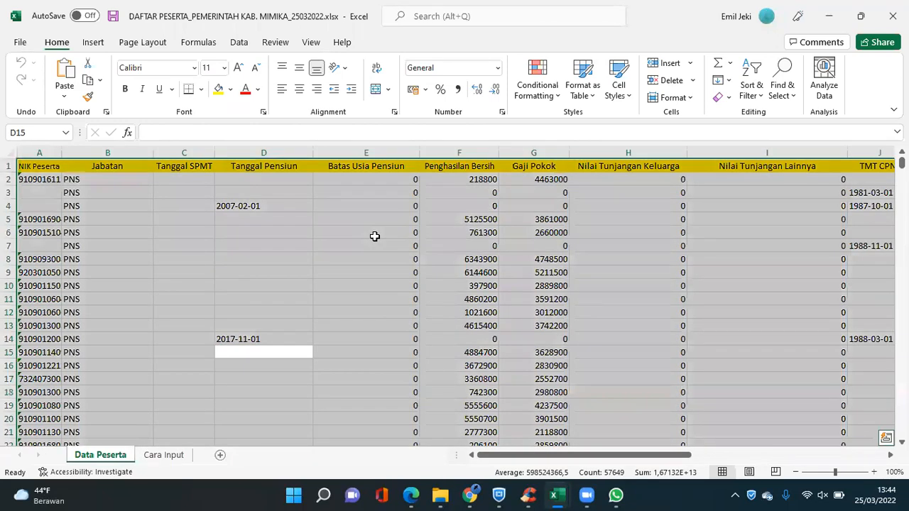
pyautogui.rightClick(380, 244)
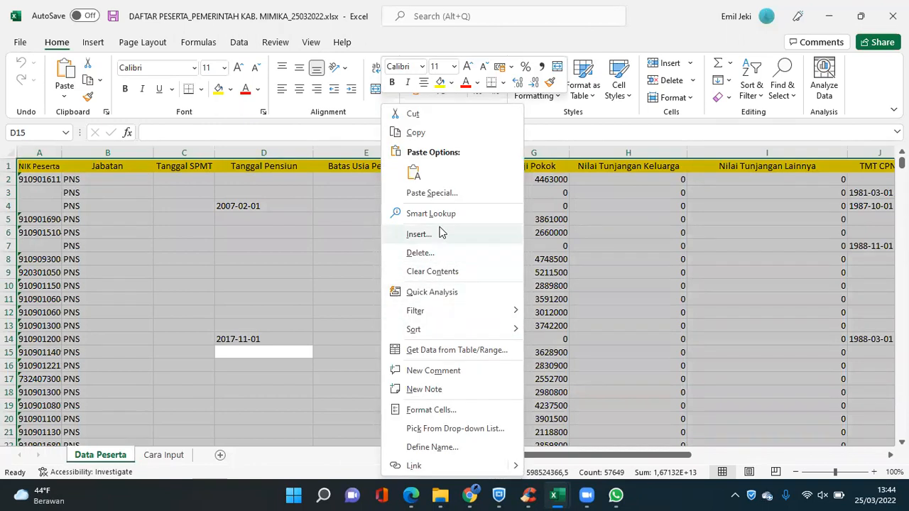
pyautogui.click(445, 140)
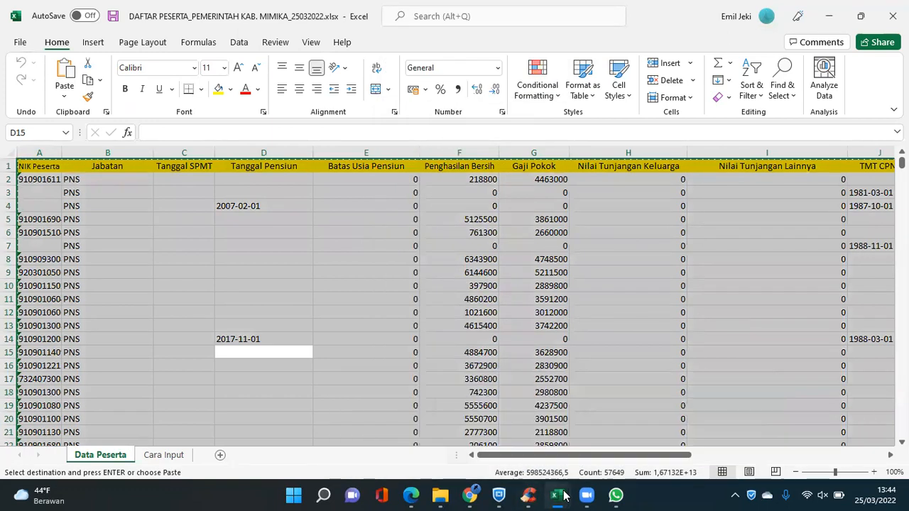
# - Paste the copied participant data as values at cell A1 of the data original sheet in file data olah mentah
pyautogui.moveTo(565, 494)
pyautogui.click(717, 448)
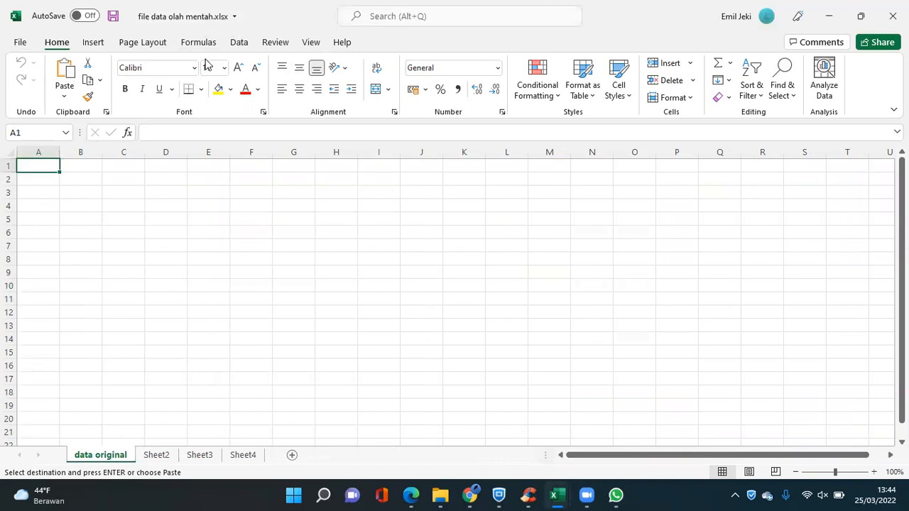
pyautogui.rightClick(39, 167)
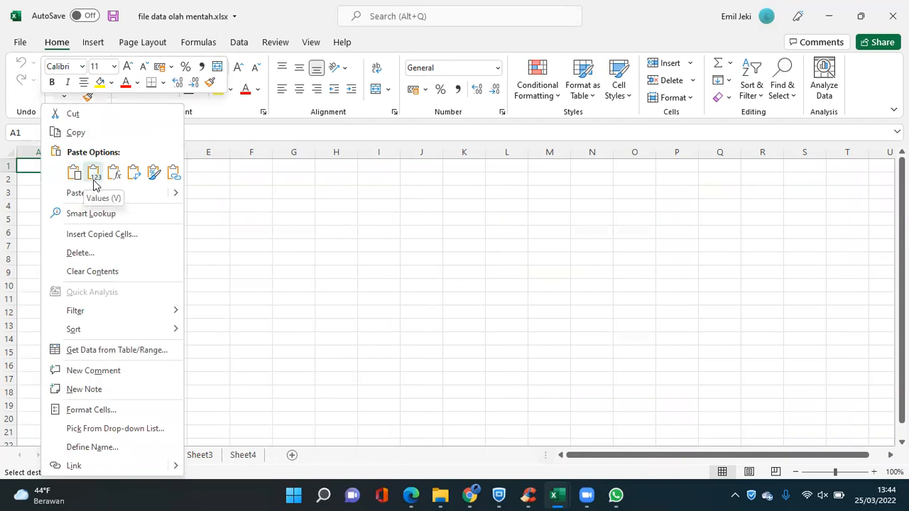
pyautogui.click(94, 181)
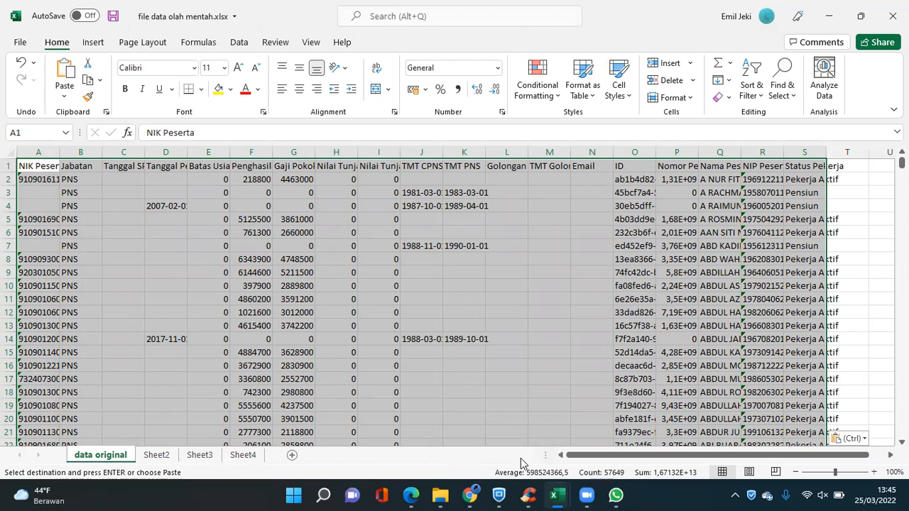
# - Delete all the selected data on the Data Peserta sheet of the 25032022 participant workbook, shifting cells left
pyautogui.moveTo(556, 496)
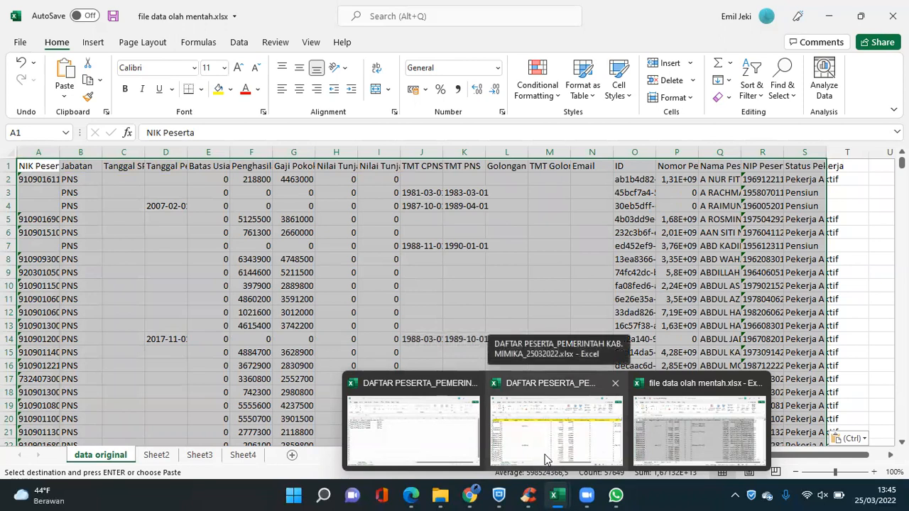
pyautogui.click(547, 460)
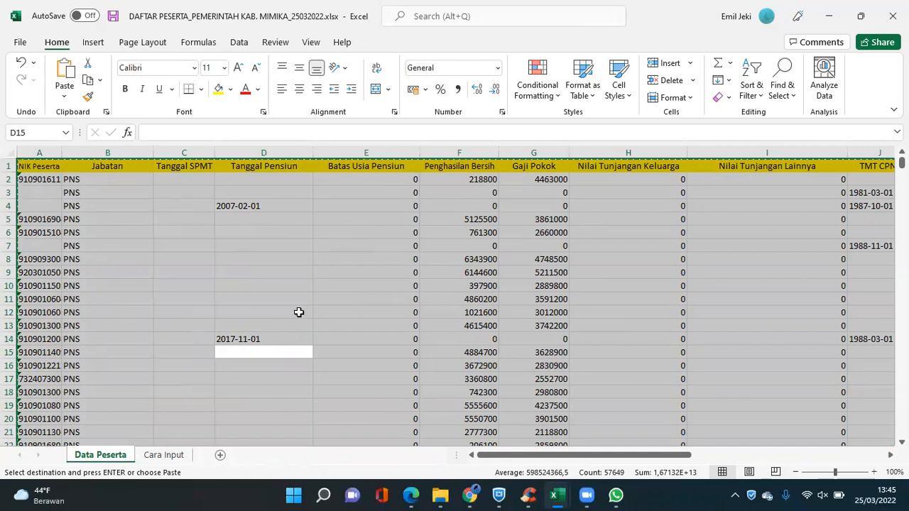
pyautogui.rightClick(299, 312)
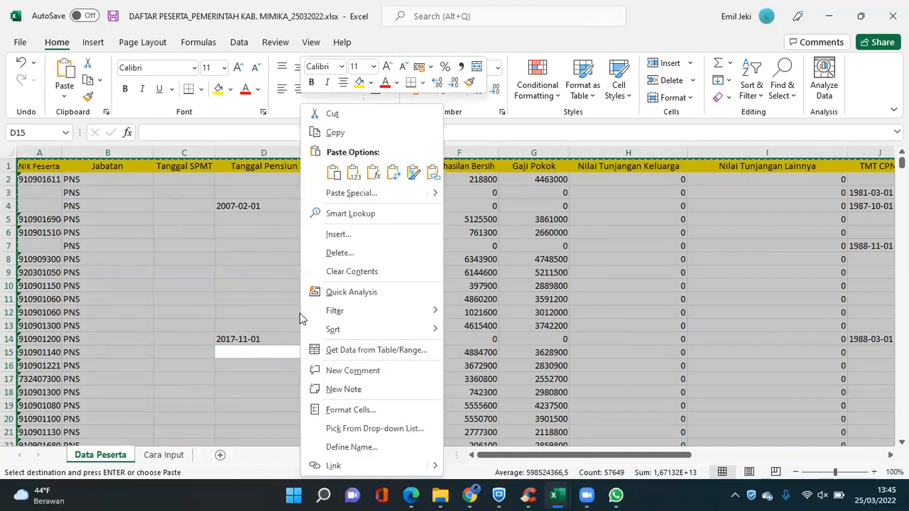
pyautogui.click(339, 257)
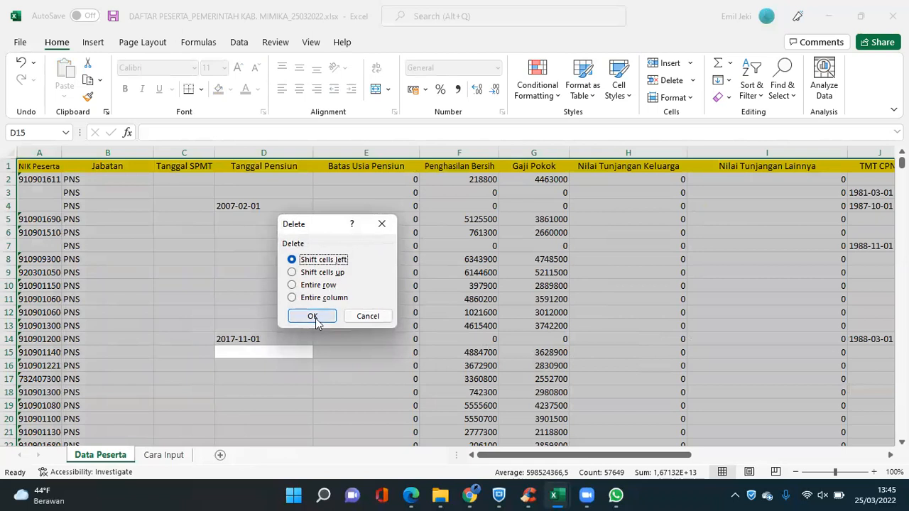
pyautogui.click(312, 317)
pyautogui.click(314, 321)
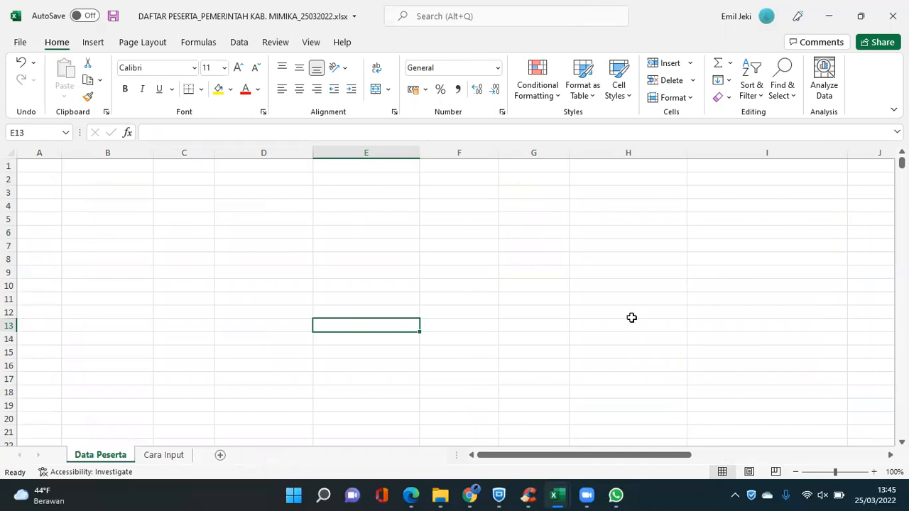
# - Copy the header row 1 of the data original sheet in the file data olah mentah workbook
pyautogui.moveTo(576, 493)
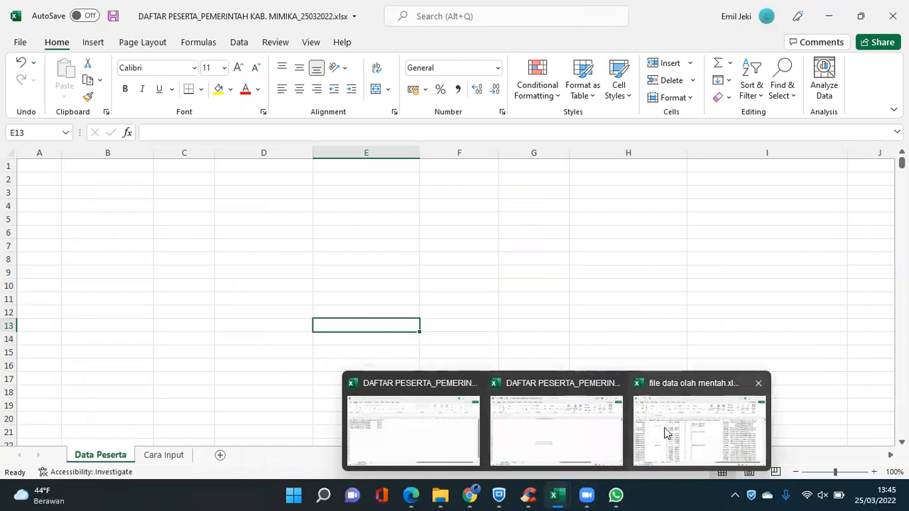
pyautogui.click(667, 433)
pyautogui.hotkey('ctrl', 'a')
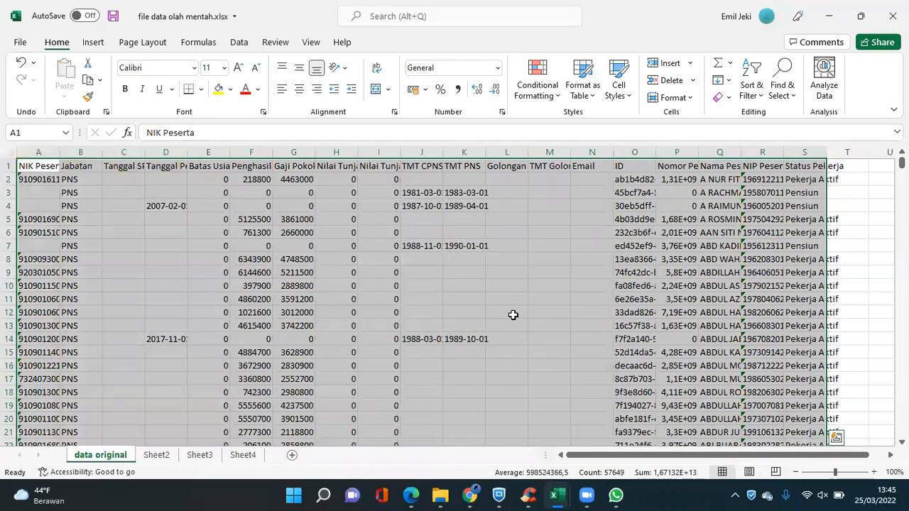
pyautogui.click(501, 286)
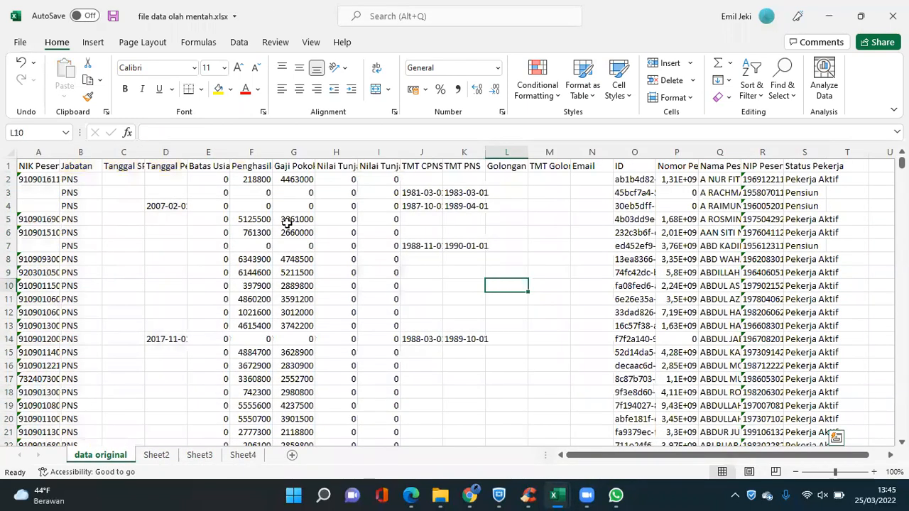
pyautogui.rightClick(9, 166)
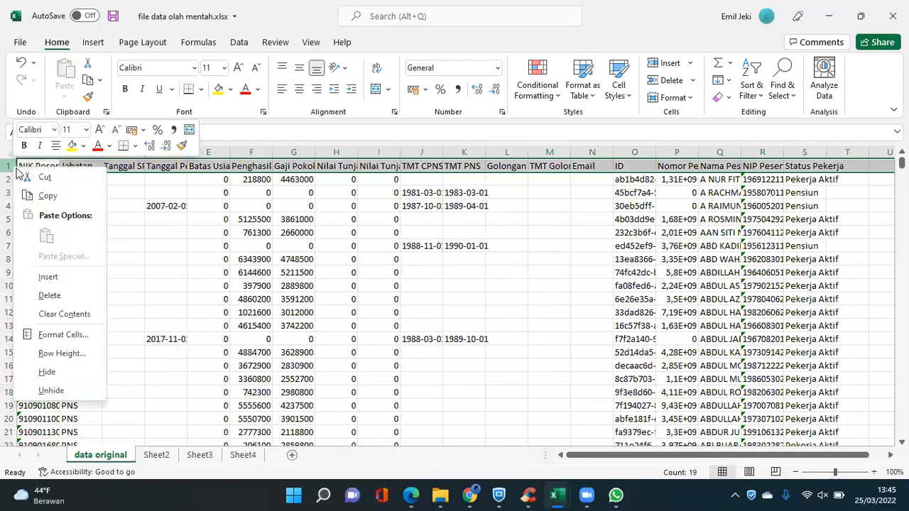
pyautogui.click(35, 197)
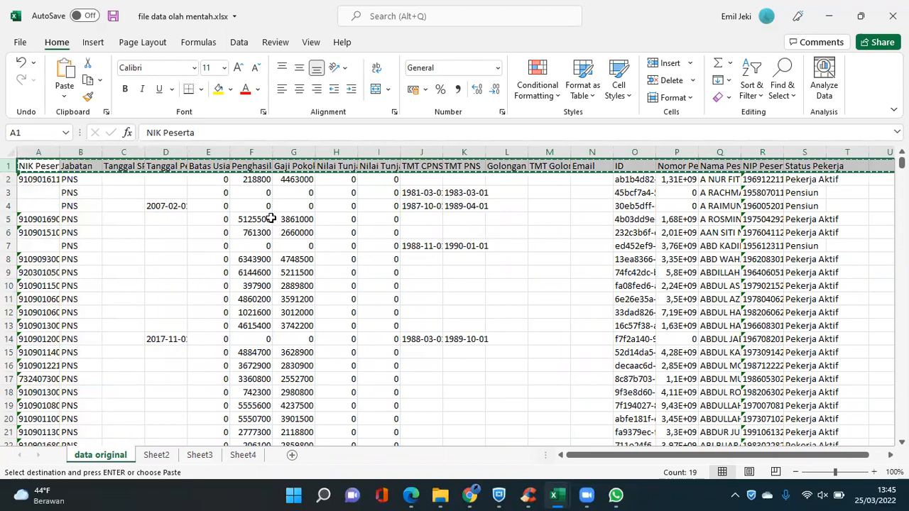
# - Paste the header row as values at cell A1 of the Data Peserta sheet in the 25032022 participant workbook
pyautogui.moveTo(607, 495)
pyautogui.moveTo(556, 495)
pyautogui.click(551, 447)
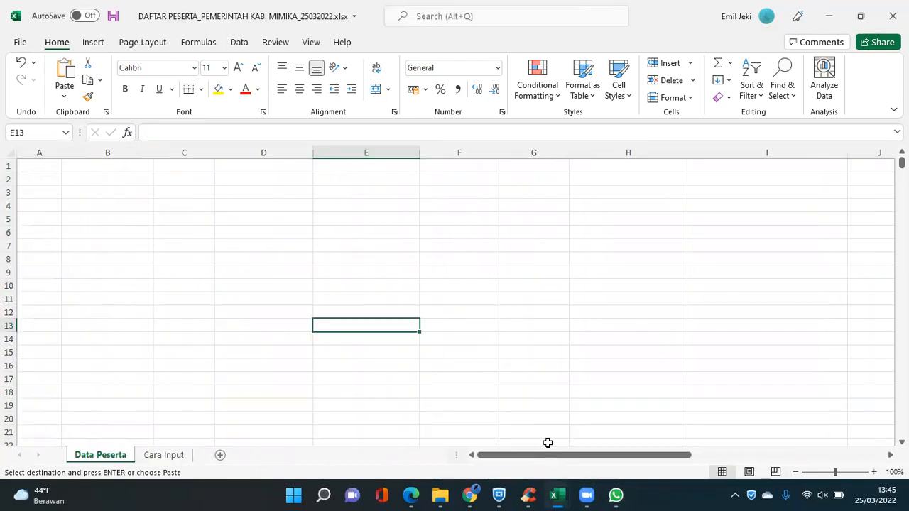
pyautogui.click(44, 169)
pyautogui.rightClick(43, 170)
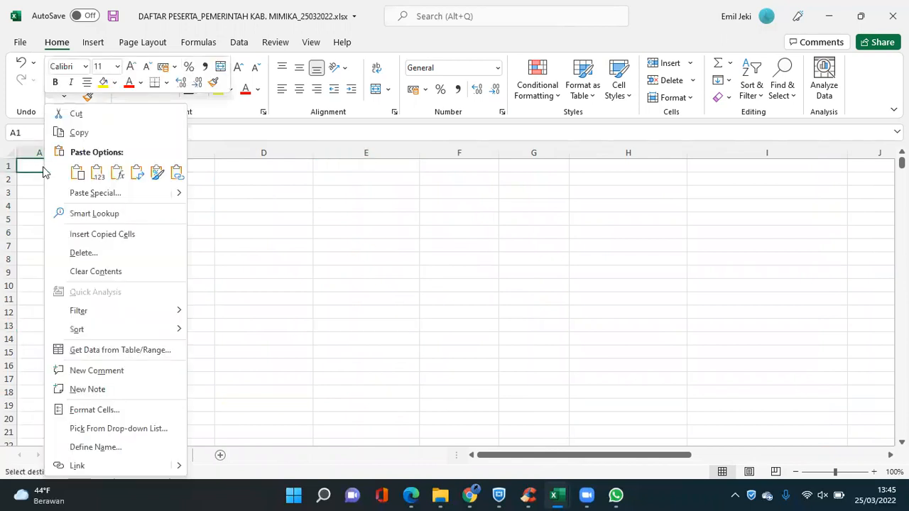
pyautogui.click(97, 173)
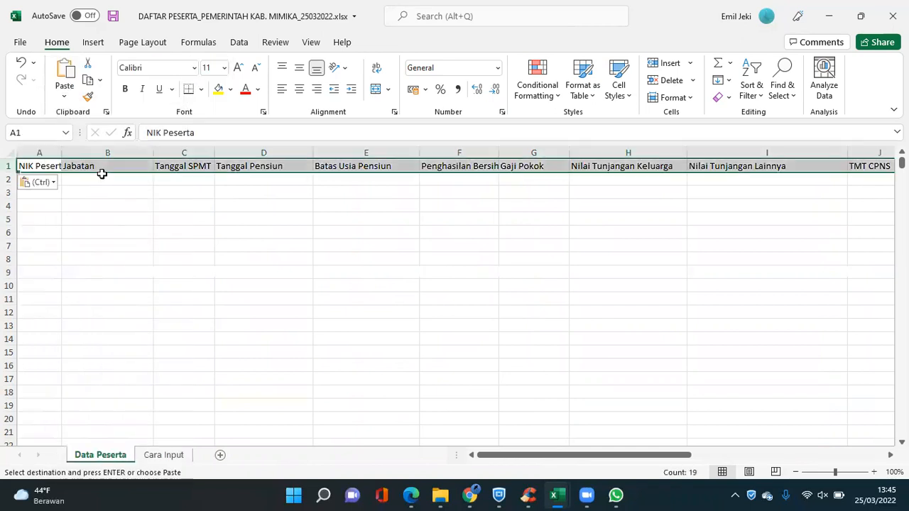
pyautogui.click(221, 323)
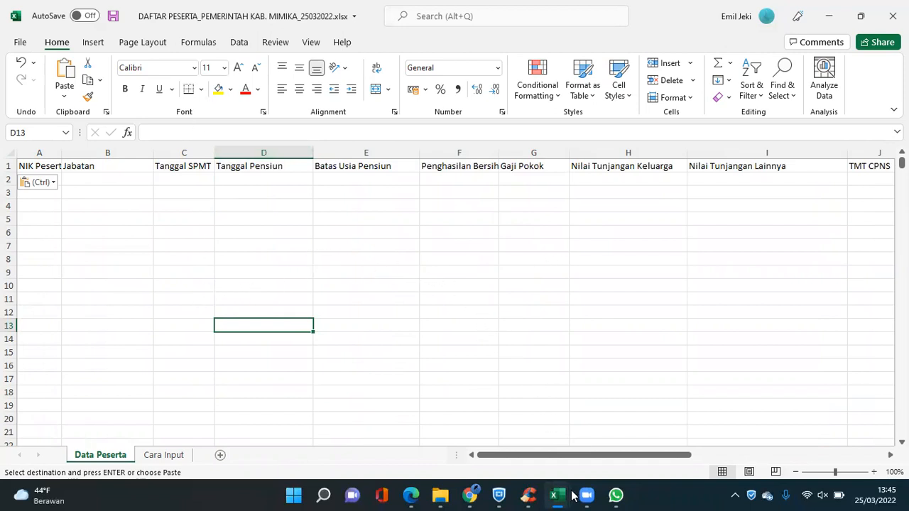
# - Rename Sheet2 of the file data olah mentah workbook as "data mentah"
pyautogui.moveTo(565, 495)
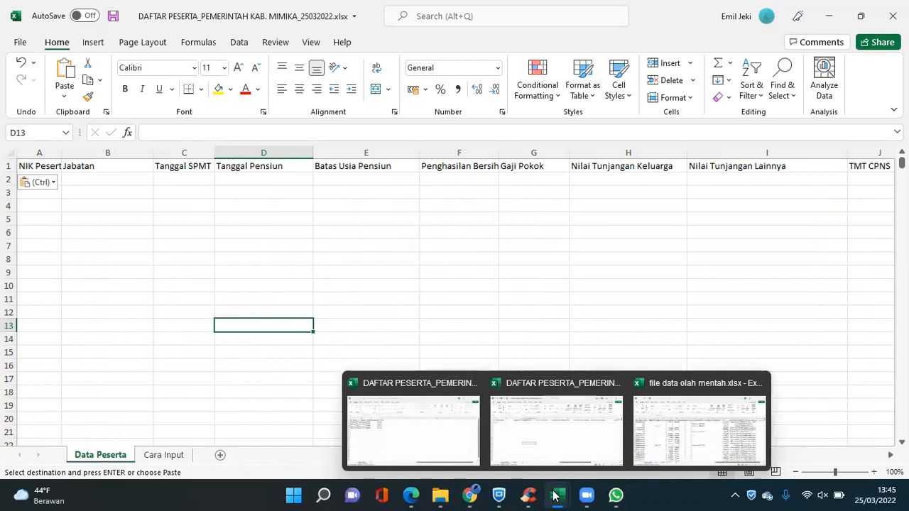
pyautogui.click(667, 437)
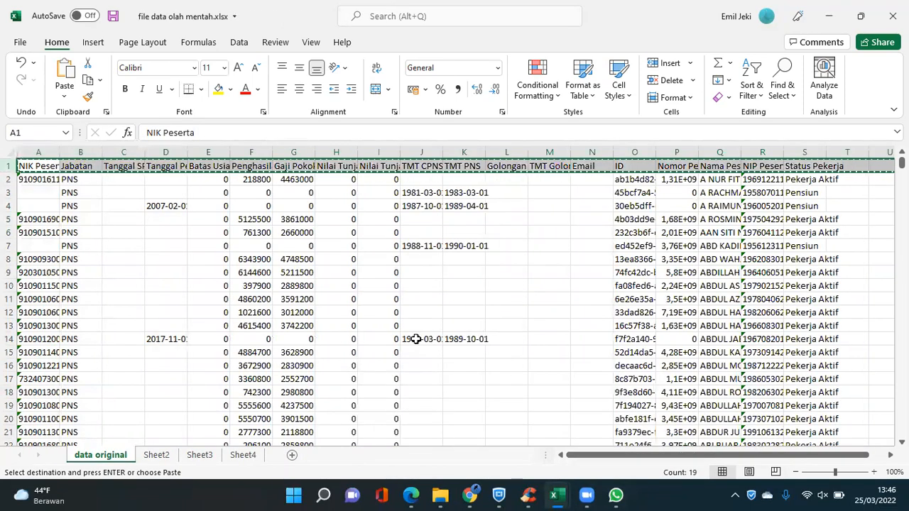
pyautogui.click(492, 288)
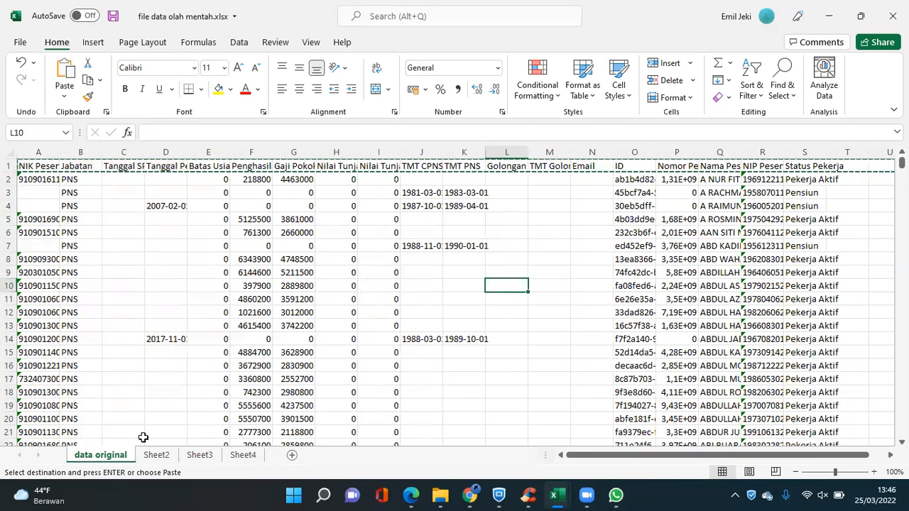
pyautogui.click(159, 459)
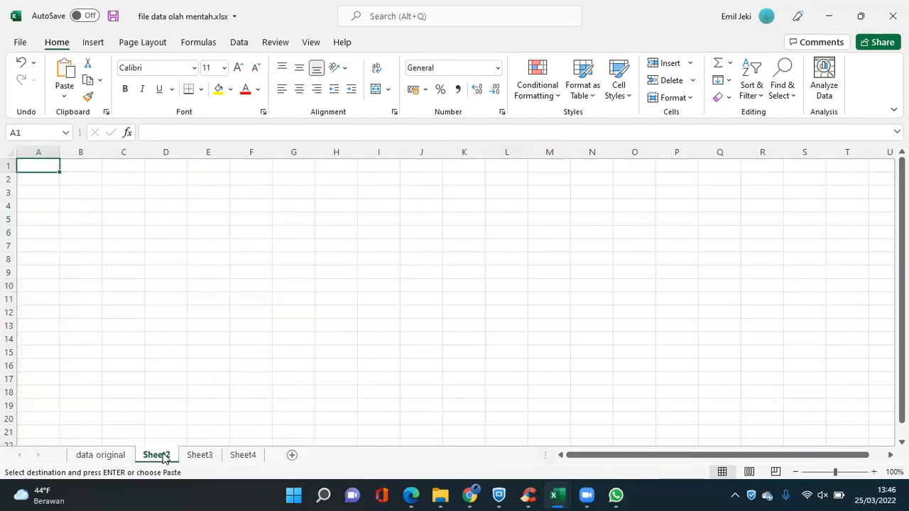
pyautogui.rightClick(164, 457)
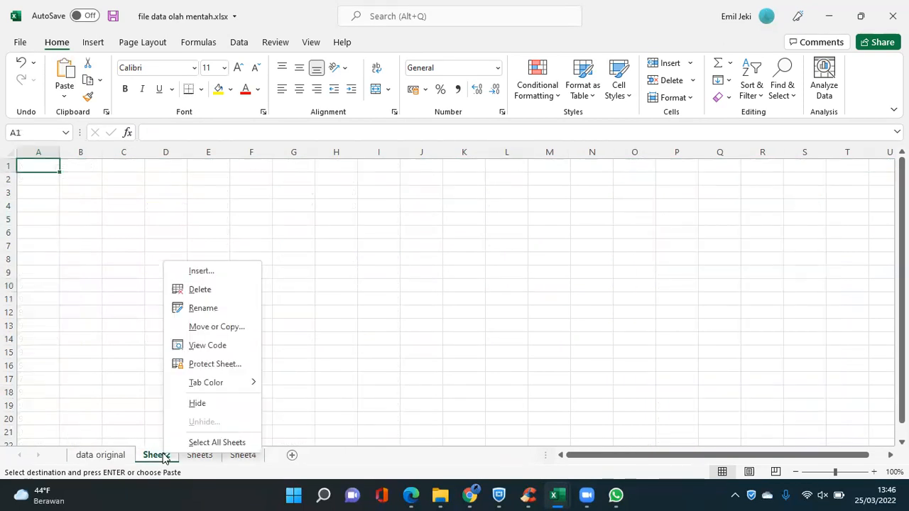
pyautogui.click(217, 307)
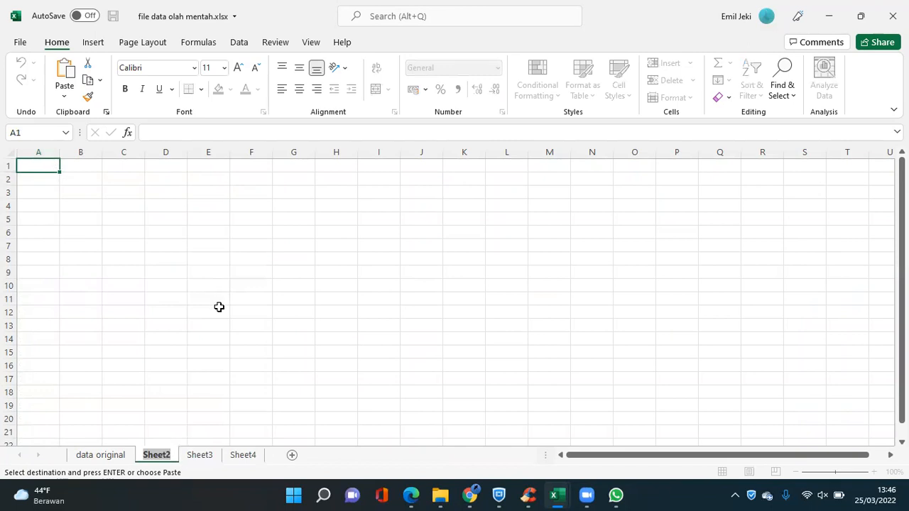
pyautogui.write('data')
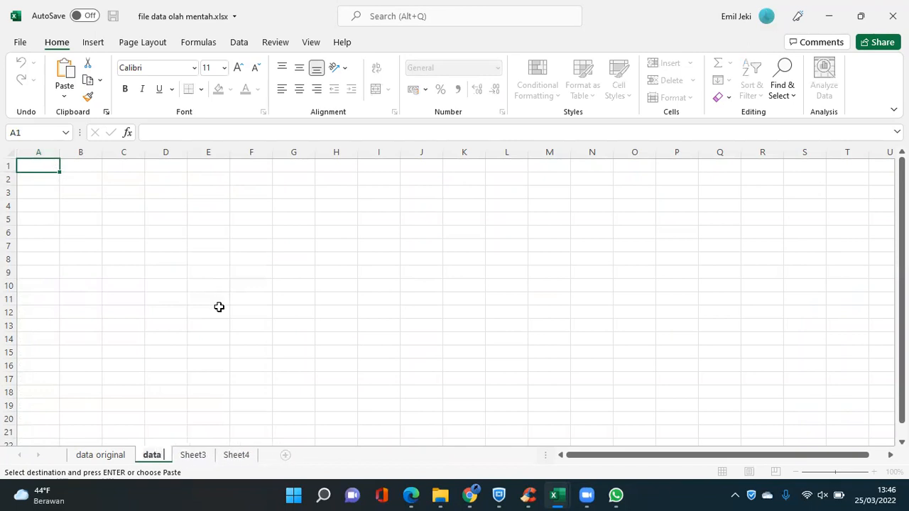
pyautogui.write(' ment')
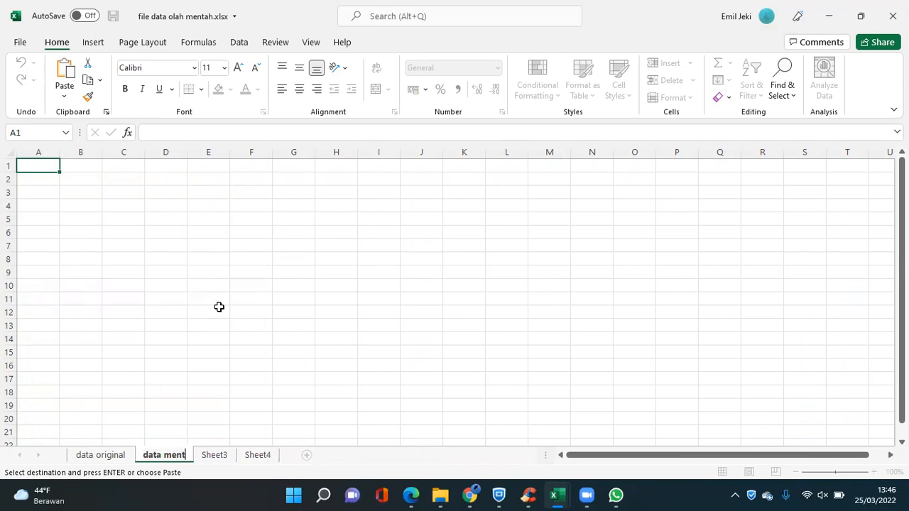
pyautogui.write('ah')
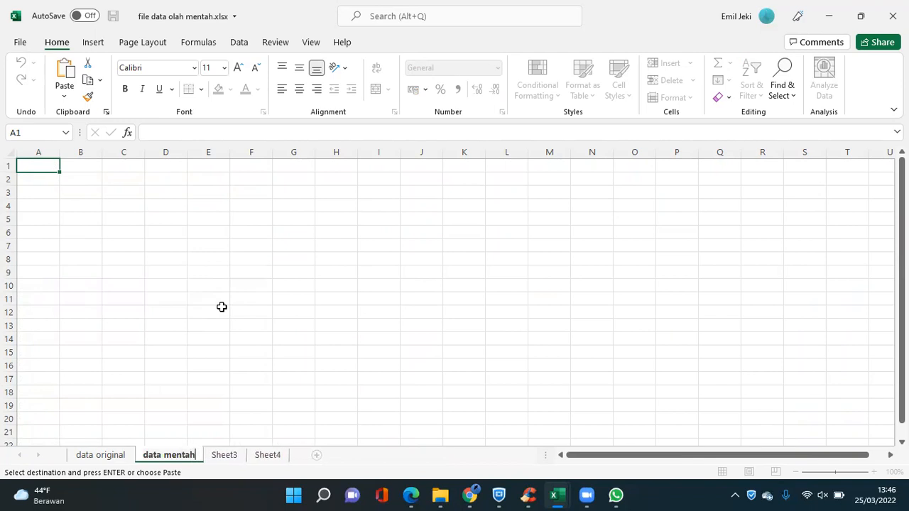
pyautogui.click(222, 306)
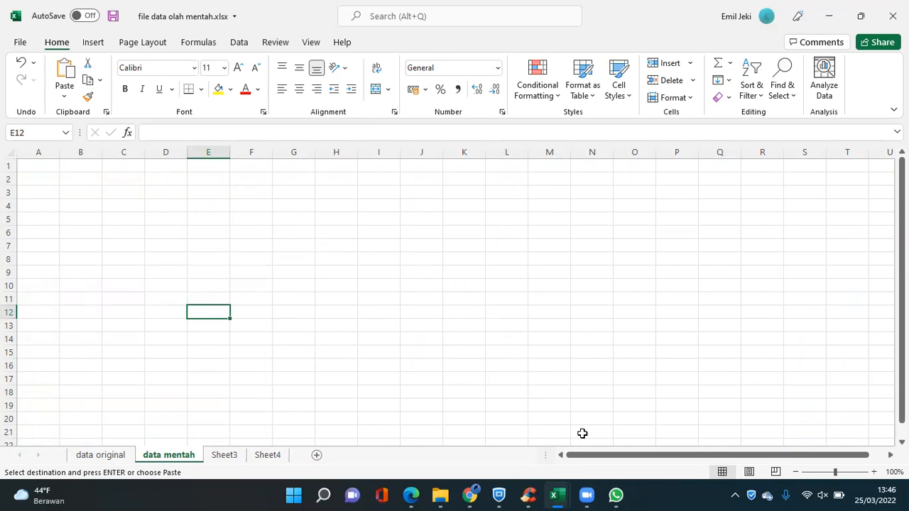
# - Copy the range A1:D5 with NIP, NIK, net income and base salary from the 14032022 participant workbook
pyautogui.moveTo(553, 495)
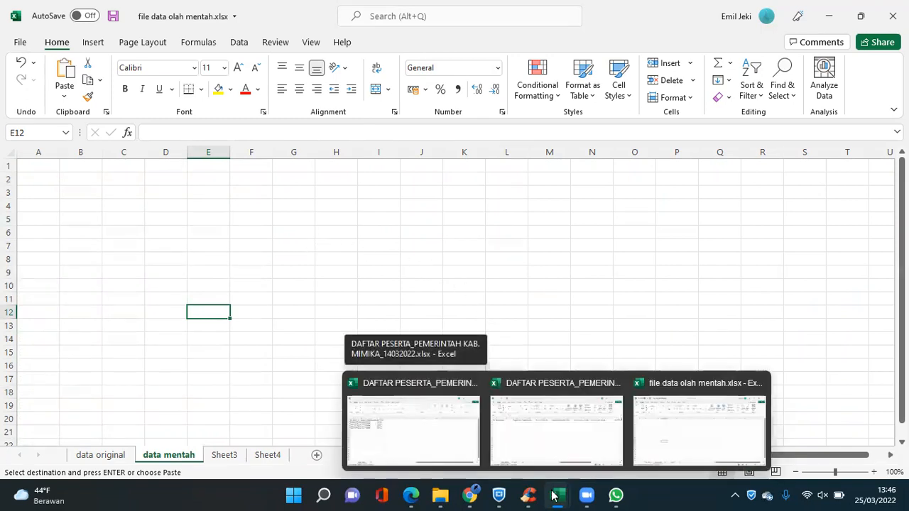
pyautogui.click(454, 442)
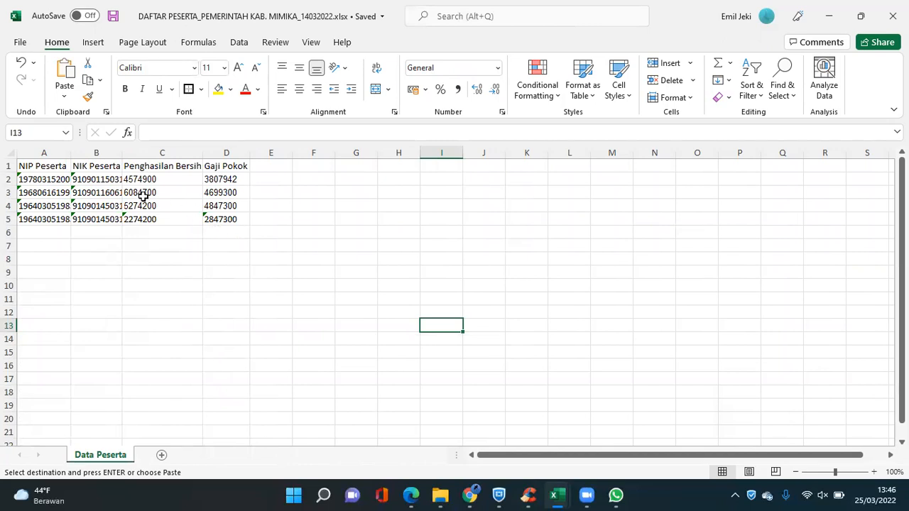
pyautogui.moveTo(44, 165); pyautogui.dragTo(216, 217)
pyautogui.rightClick(216, 217)
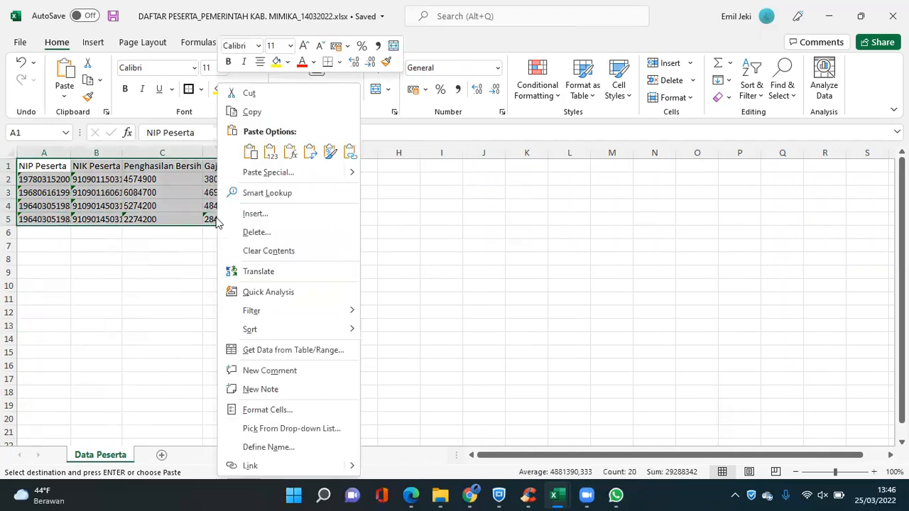
pyautogui.click(247, 114)
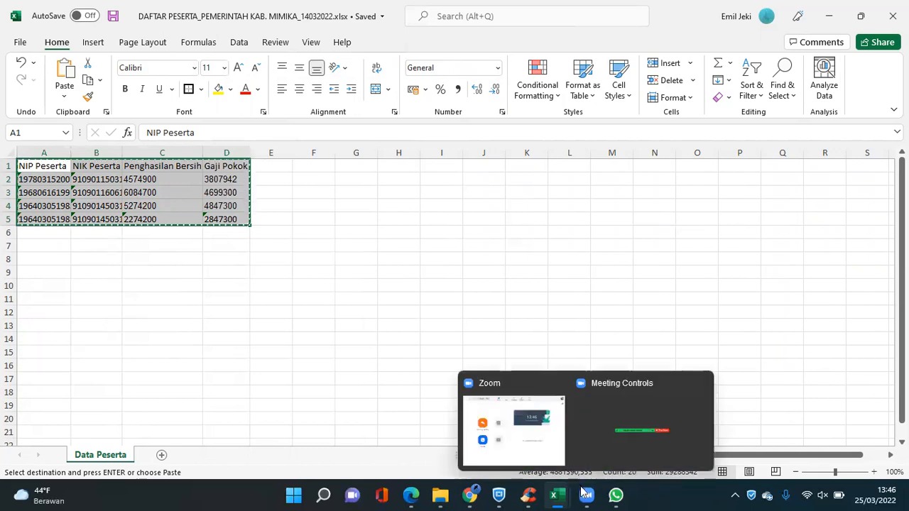
# - Paste the copied range as values at cell A1 of the data mentah sheet in file data olah mentah
pyautogui.moveTo(559, 495)
pyautogui.click(649, 431)
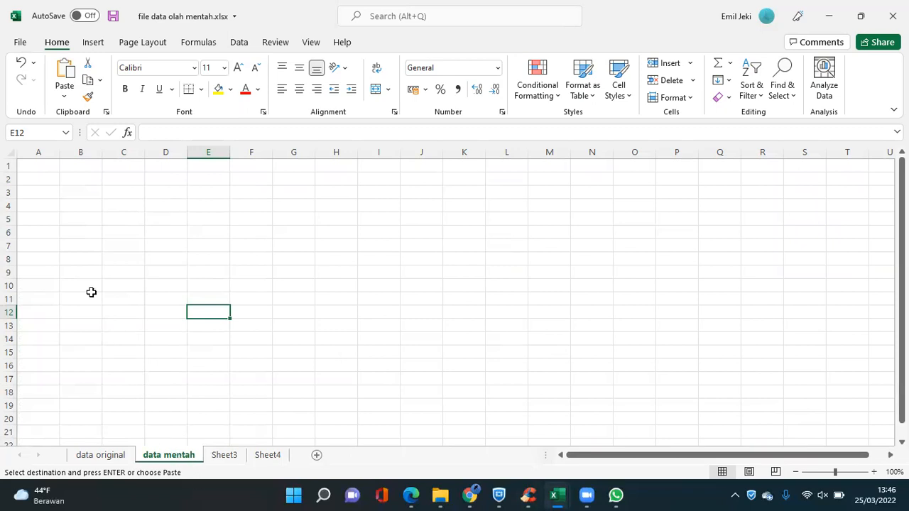
pyautogui.click(42, 171)
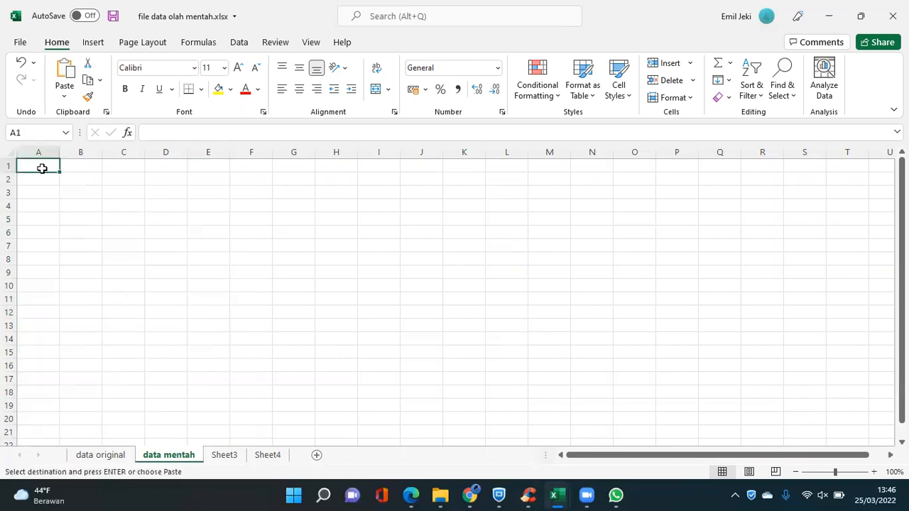
pyautogui.rightClick(42, 168)
pyautogui.click(90, 182)
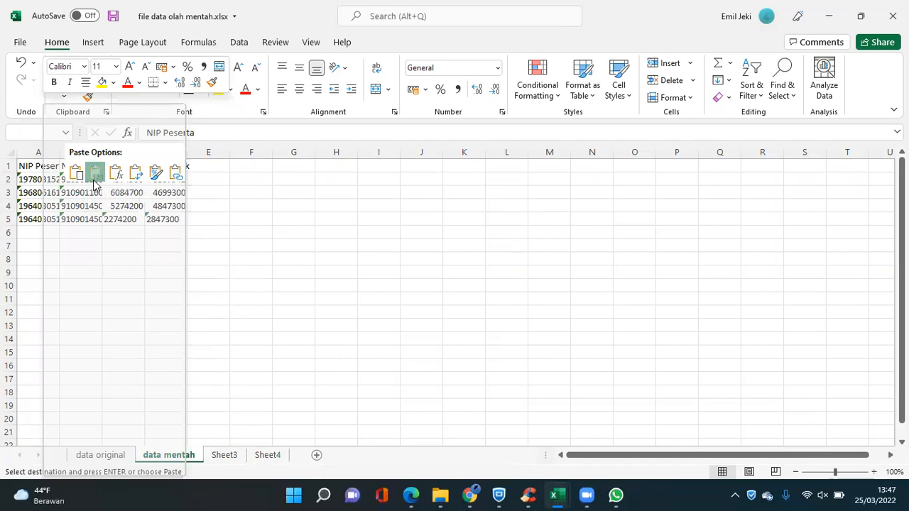
pyautogui.click(122, 246)
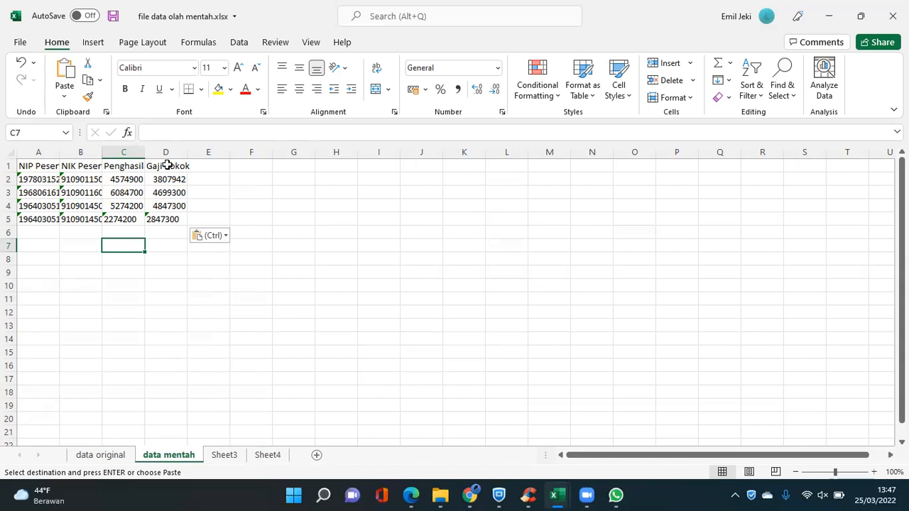
# - Rename Sheet3 of the file data olah mentah workbook as "data original yang dimodifikasi"
pyautogui.click(288, 322)
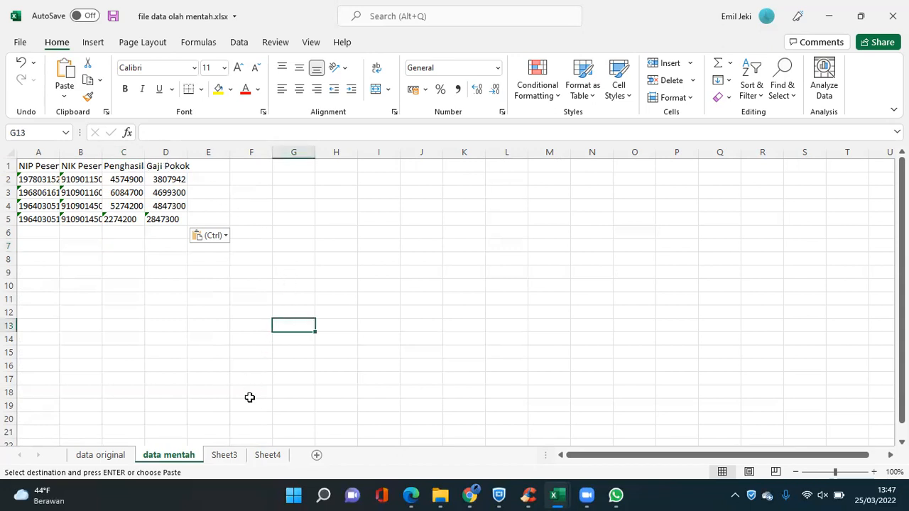
pyautogui.click(230, 461)
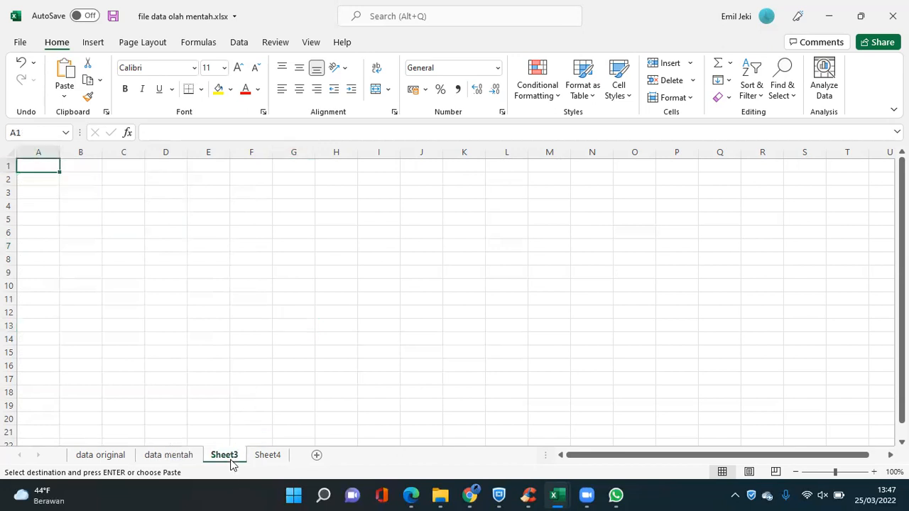
pyautogui.rightClick(230, 462)
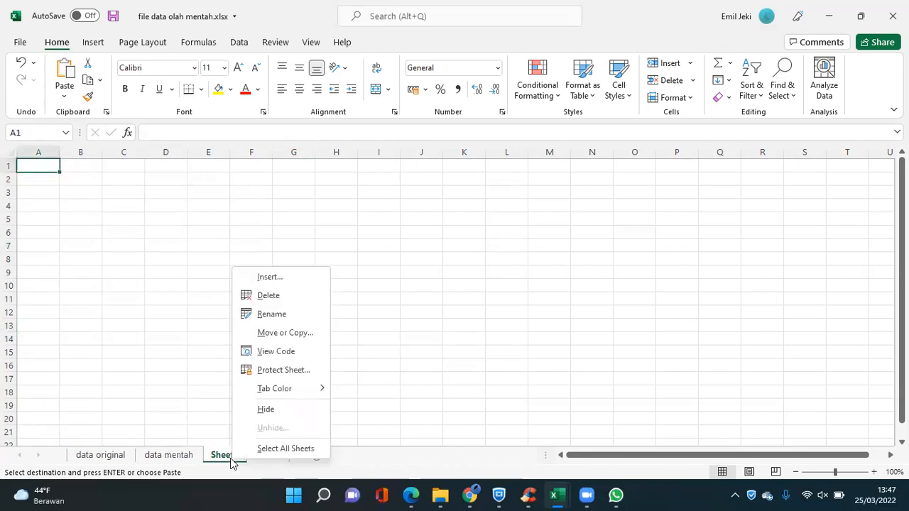
pyautogui.click(270, 314)
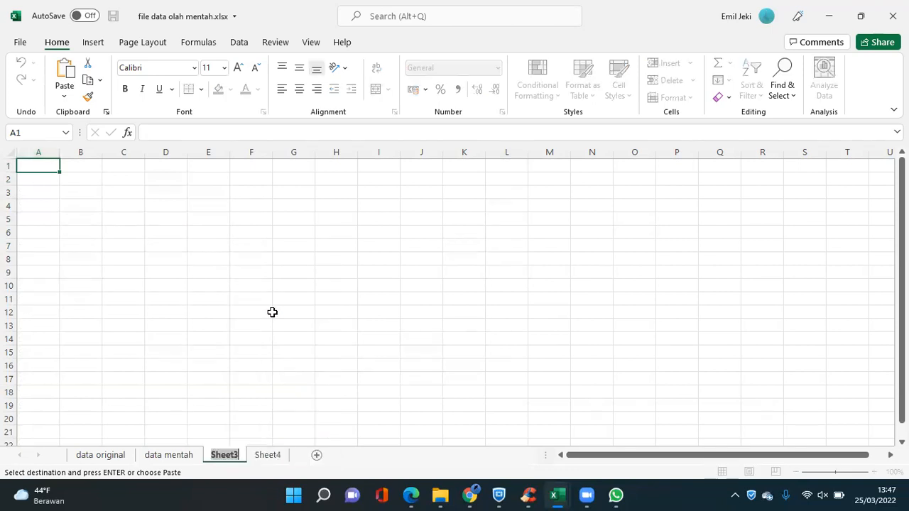
pyautogui.press('Return')
pyautogui.write('data o')
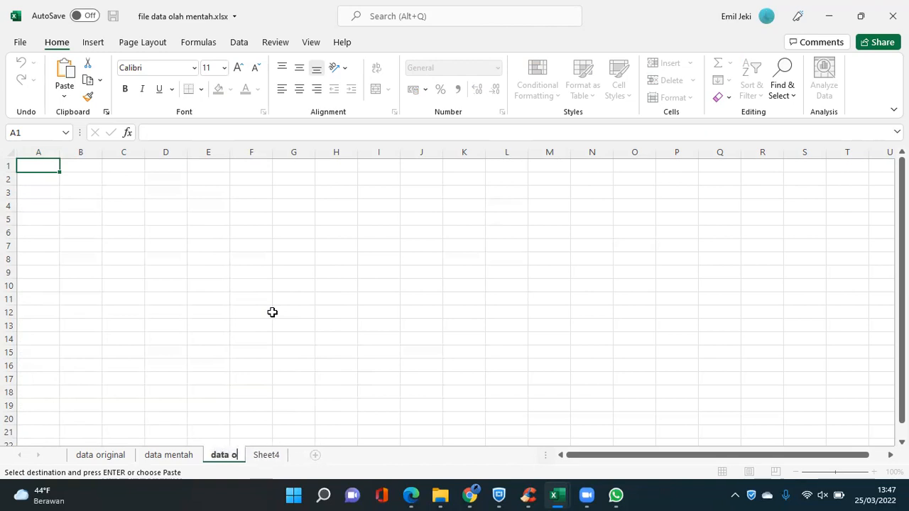
pyautogui.write('riginal yan')
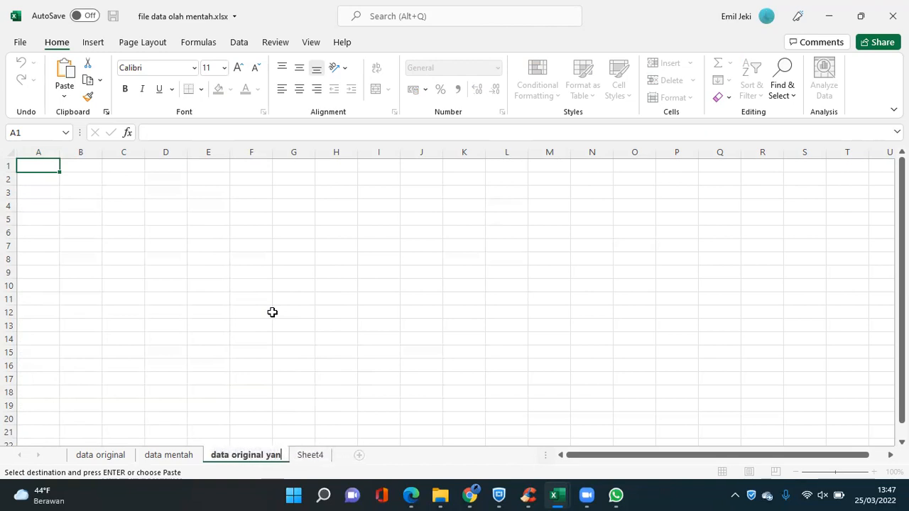
pyautogui.write('g dimo')
pyautogui.write('ikasi')
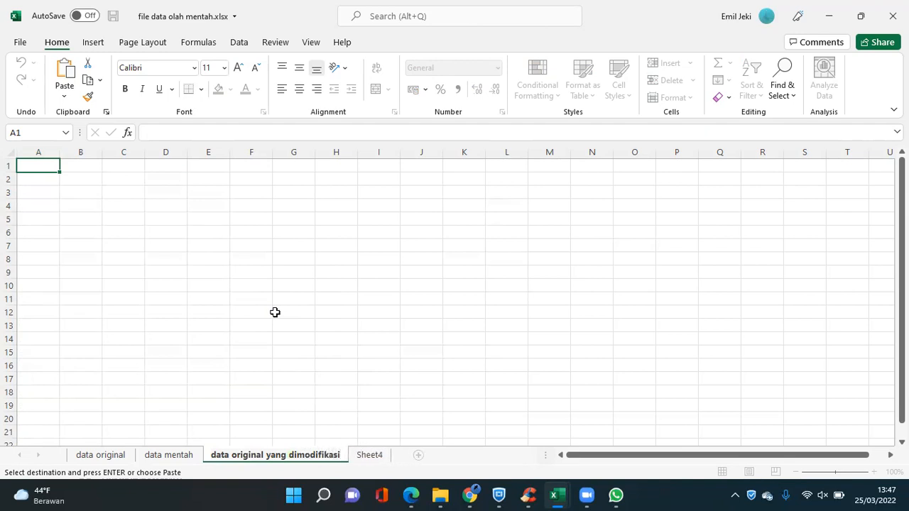
pyautogui.click(275, 313)
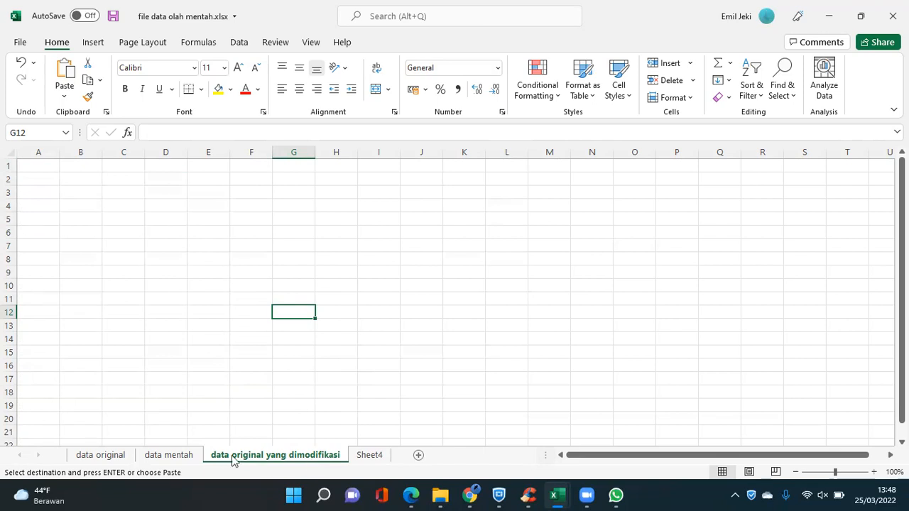
# - Copy columns O through S, from ID to Status Pekerja, on the data original sheet
pyautogui.click(100, 455)
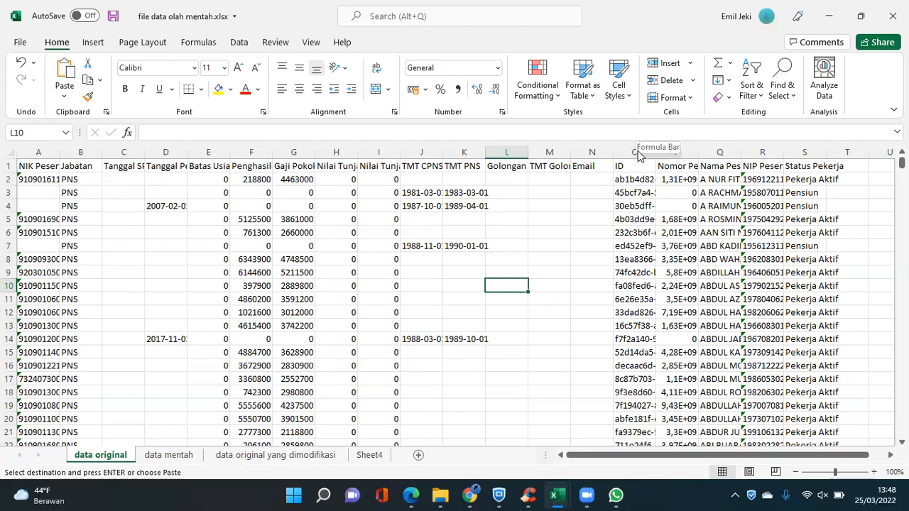
pyautogui.moveTo(635, 149); pyautogui.dragTo(819, 147)
pyautogui.rightClick(803, 150)
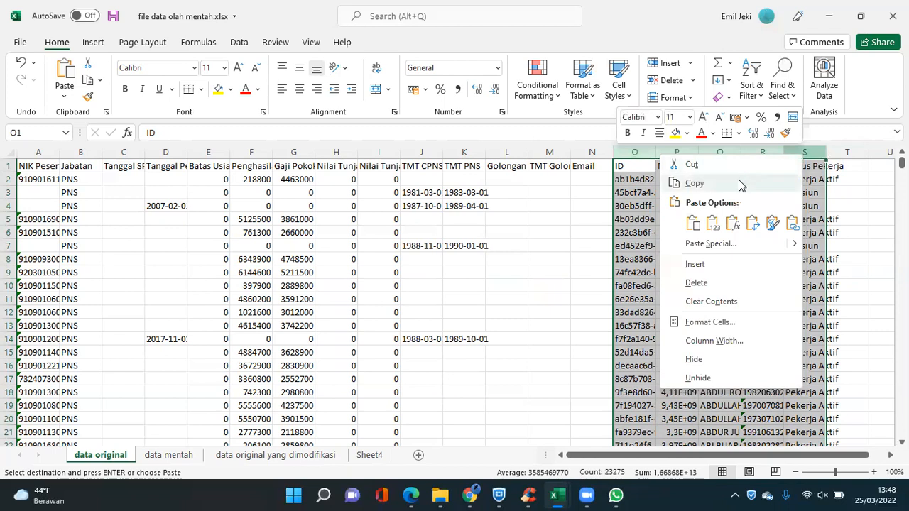
pyautogui.click(744, 183)
# - Paste the copied columns as values at cell A1 of the data original yang dimodifikasi sheet
pyautogui.click(295, 458)
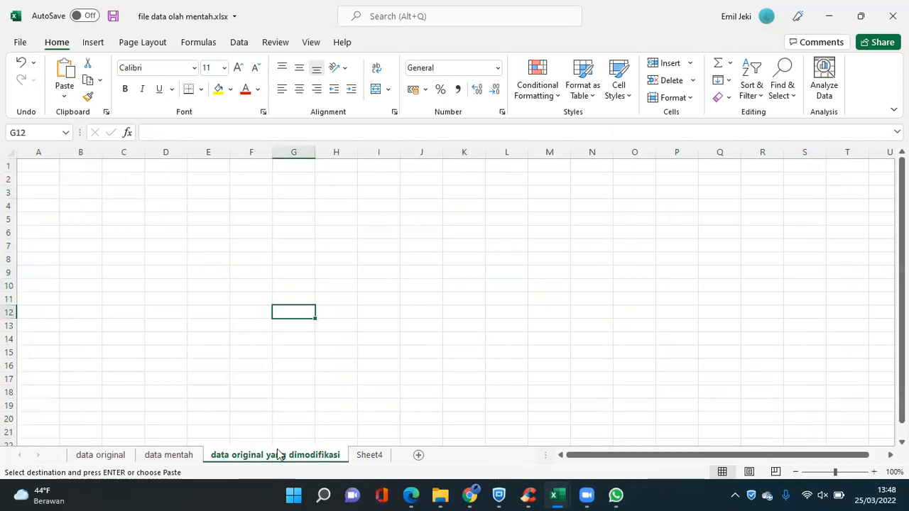
pyautogui.click(49, 165)
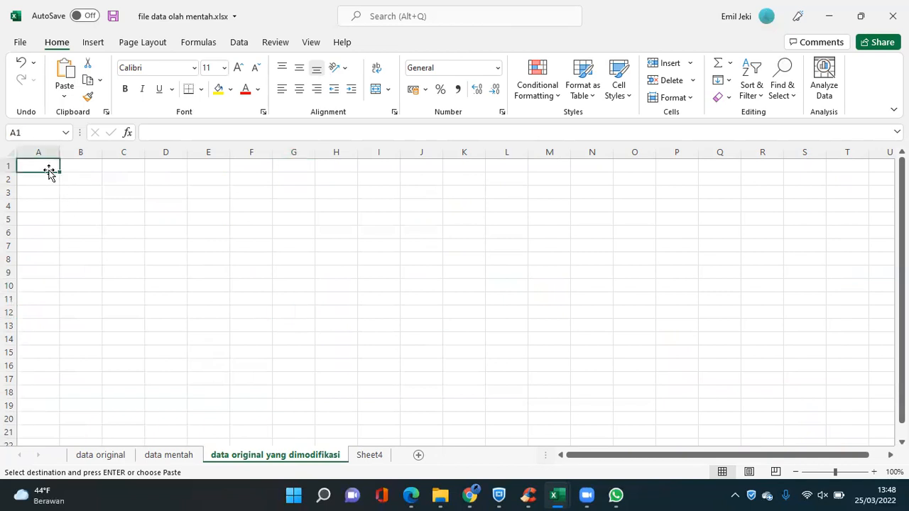
pyautogui.rightClick(50, 165)
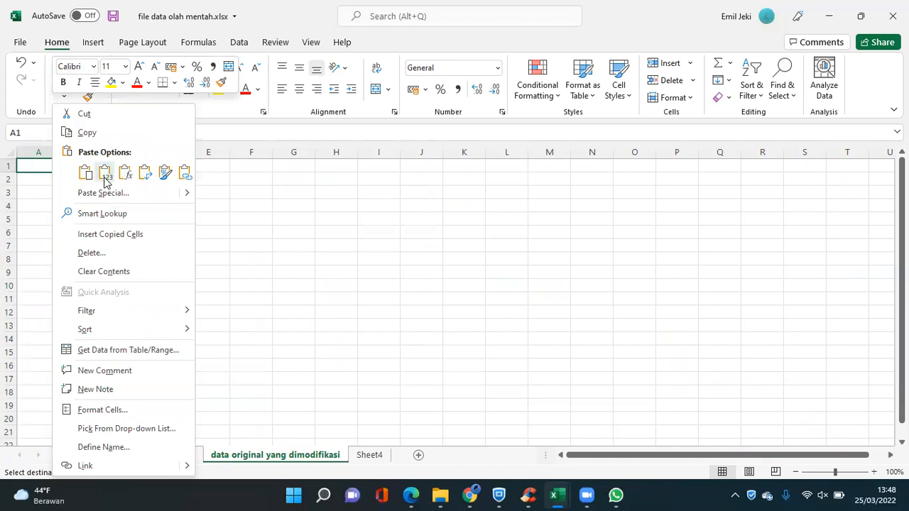
pyautogui.click(105, 174)
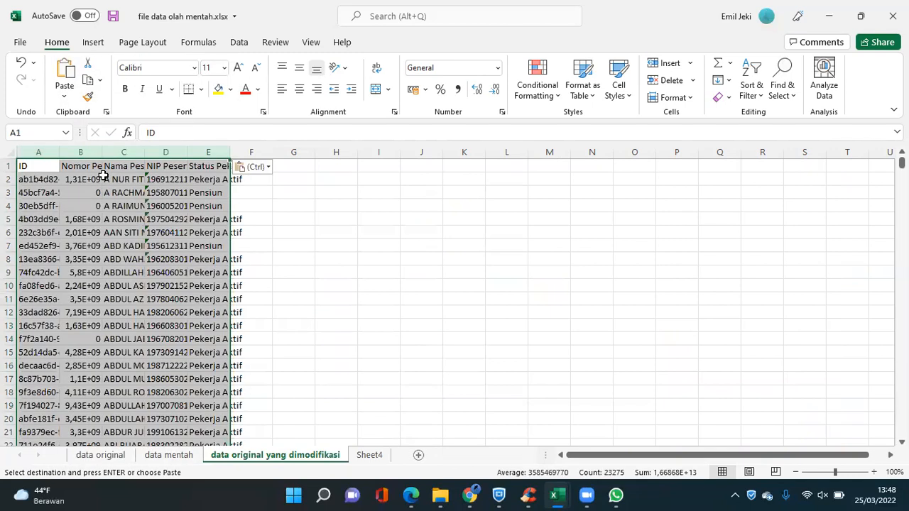
pyautogui.click(312, 223)
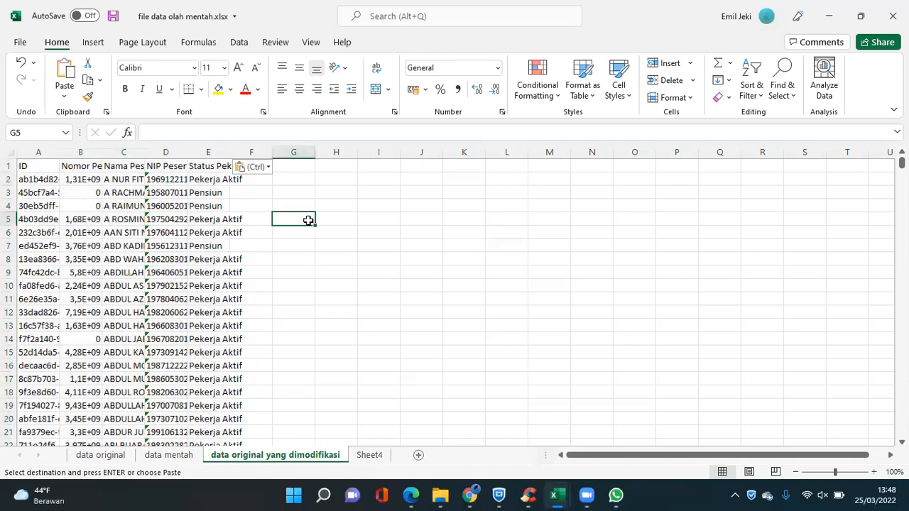
# - Move the NIP Peserta column in front of the ID column so that it becomes column A
pyautogui.click(169, 155)
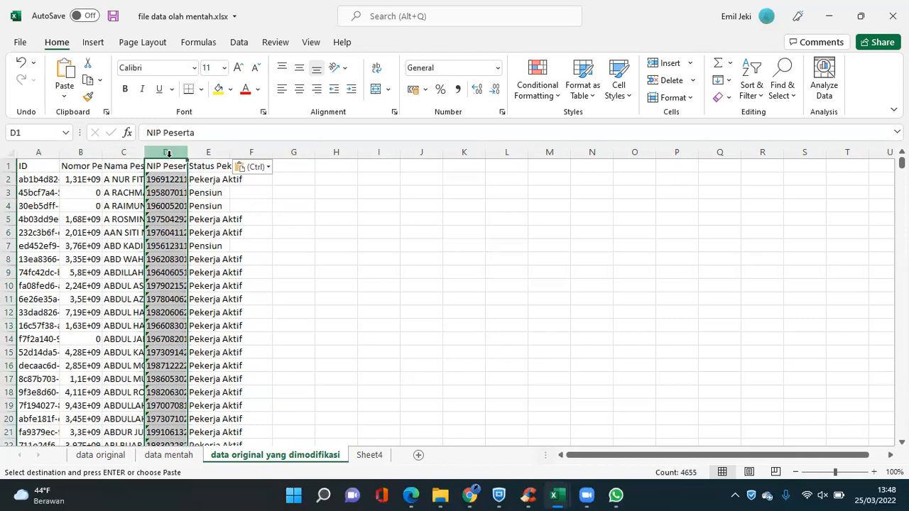
pyautogui.rightClick(169, 158)
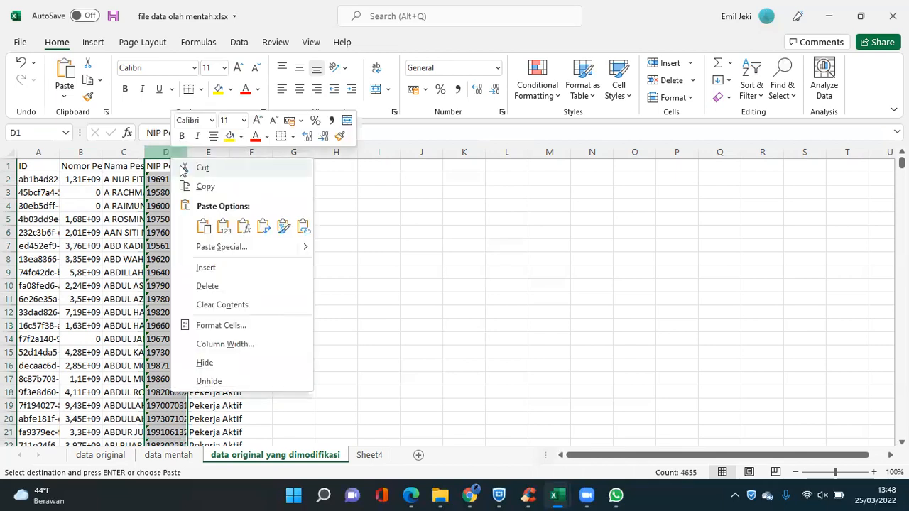
pyautogui.click(199, 168)
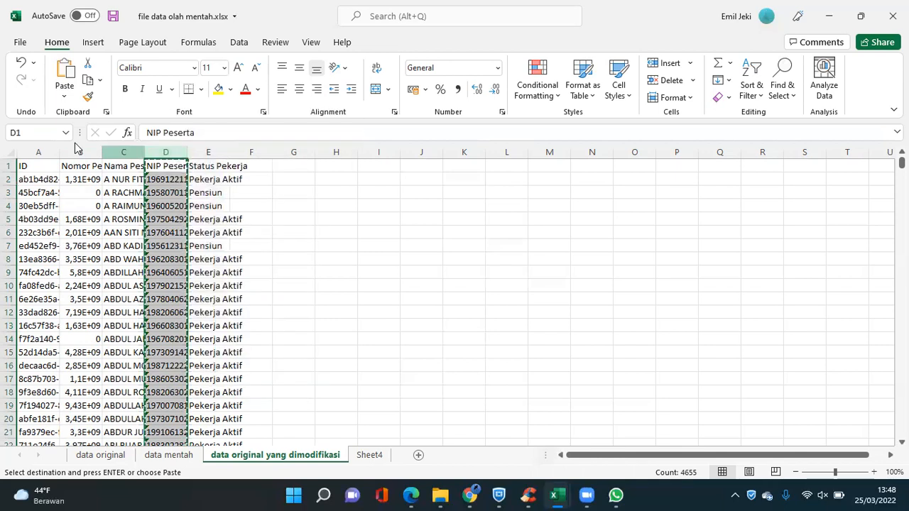
pyautogui.click(26, 150)
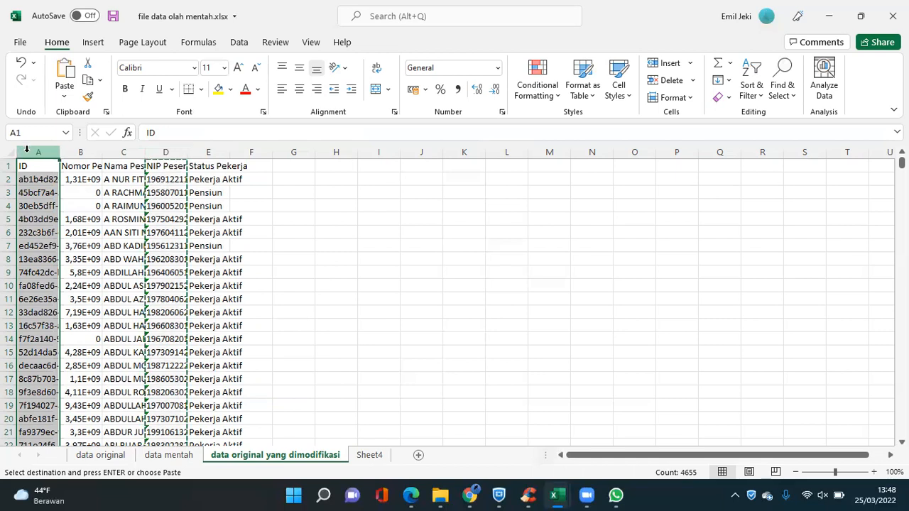
pyautogui.rightClick(27, 152)
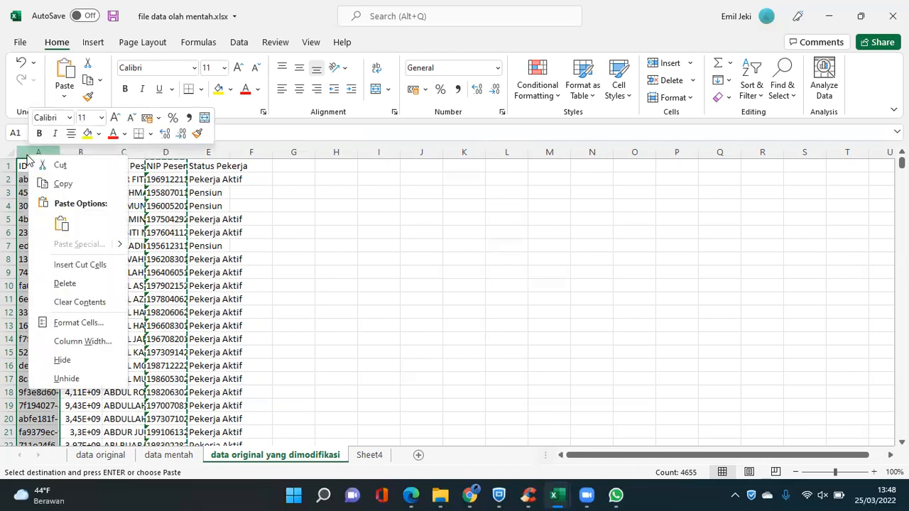
pyautogui.click(60, 266)
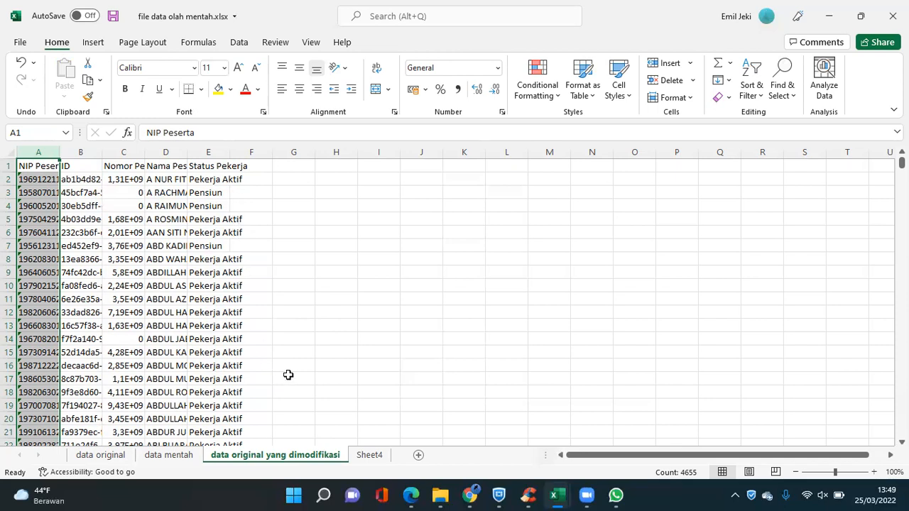
pyautogui.click(282, 255)
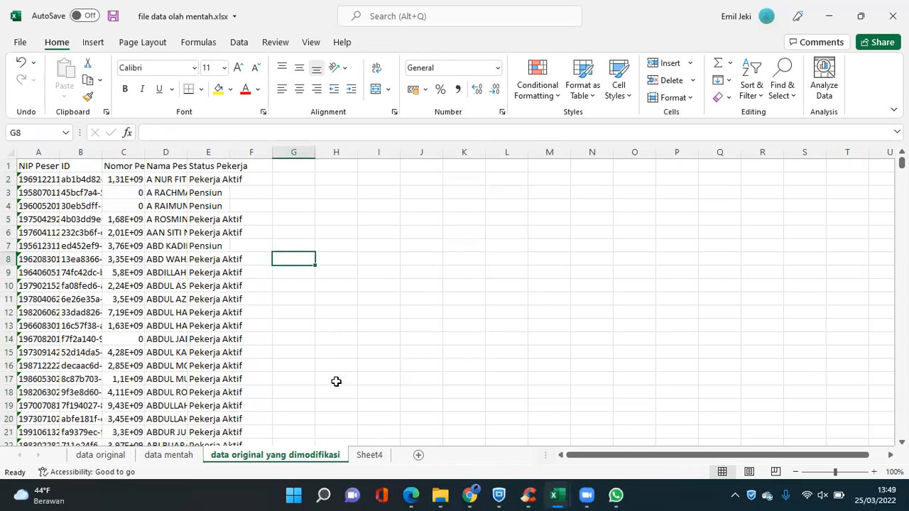
# - Rename Sheet4 as "data mentah bermasalah"
pyautogui.click(368, 458)
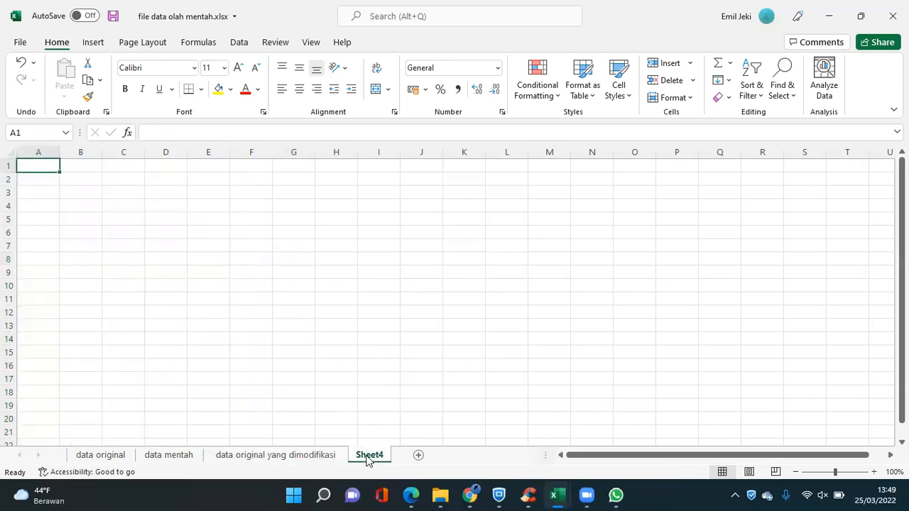
pyautogui.rightClick(369, 458)
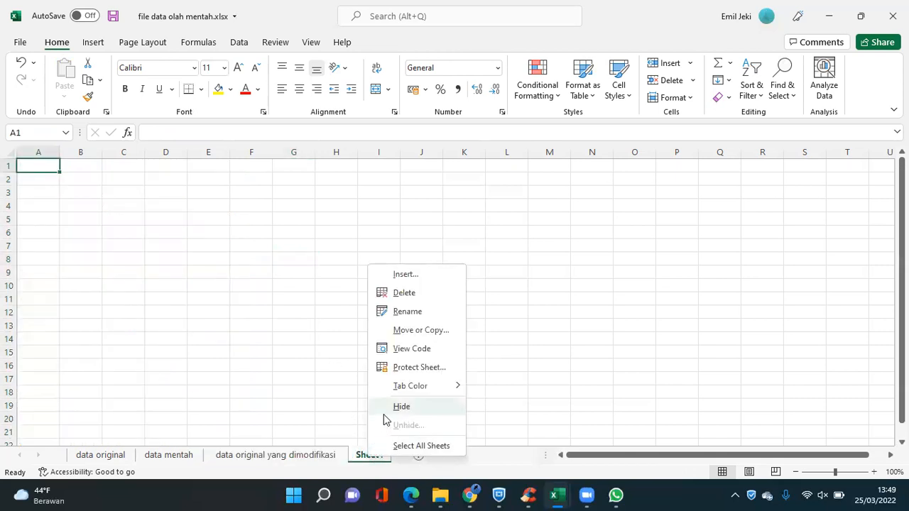
pyautogui.click(403, 312)
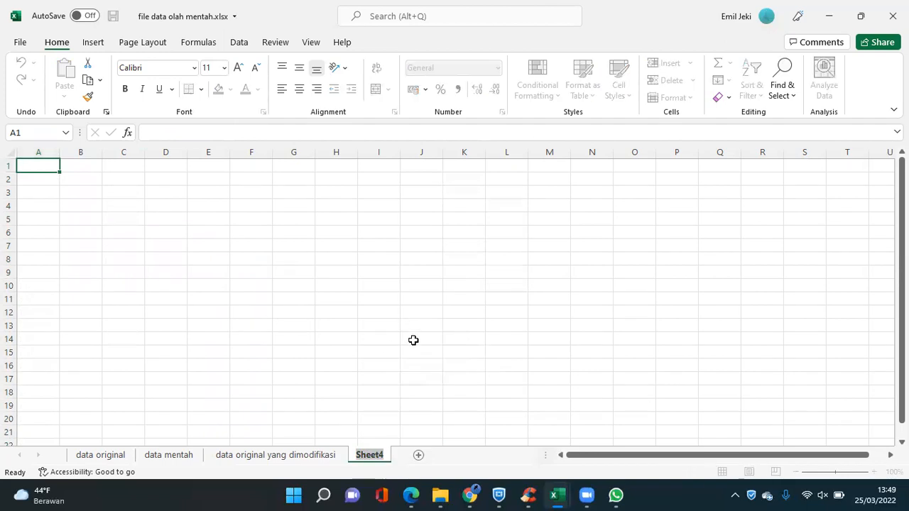
pyautogui.write('data ')
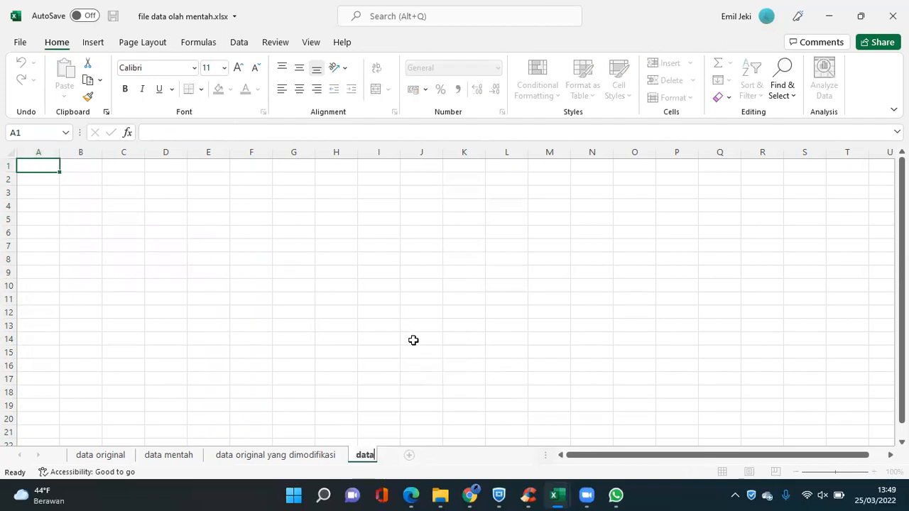
pyautogui.write('mentah bermas')
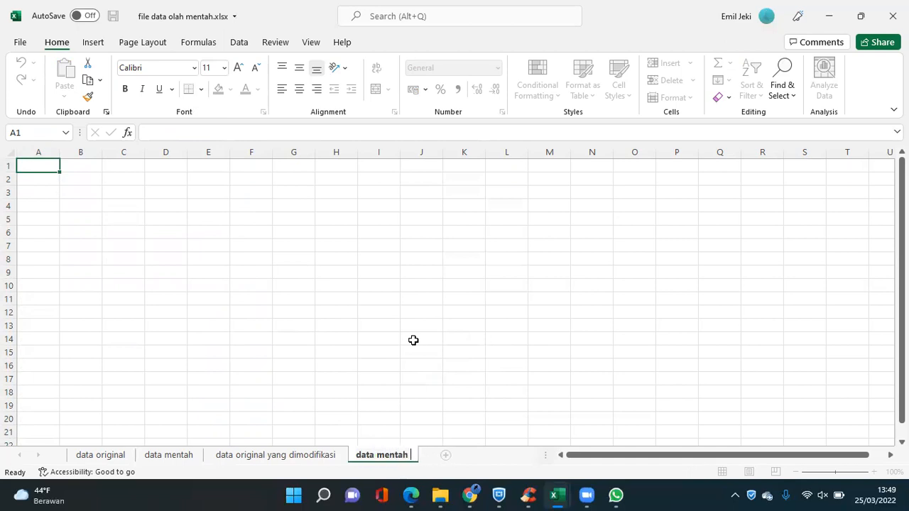
pyautogui.write('alah')
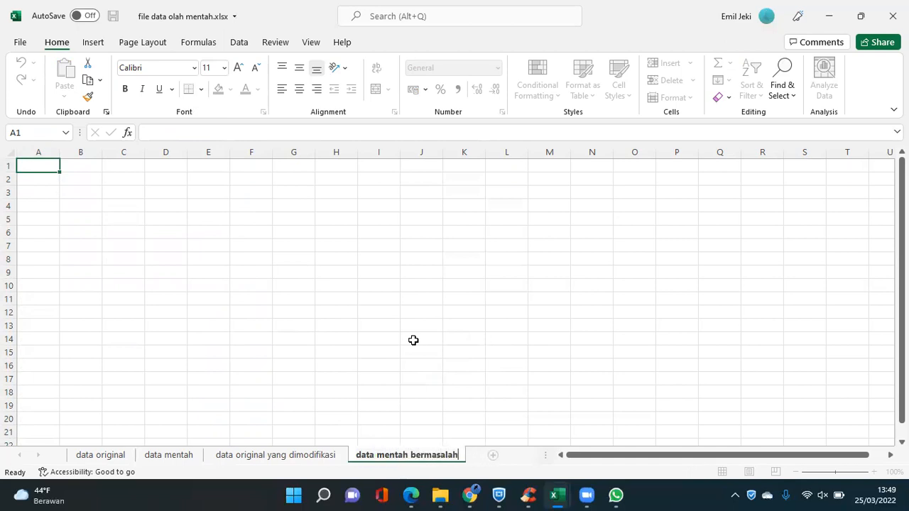
pyautogui.press('Return')
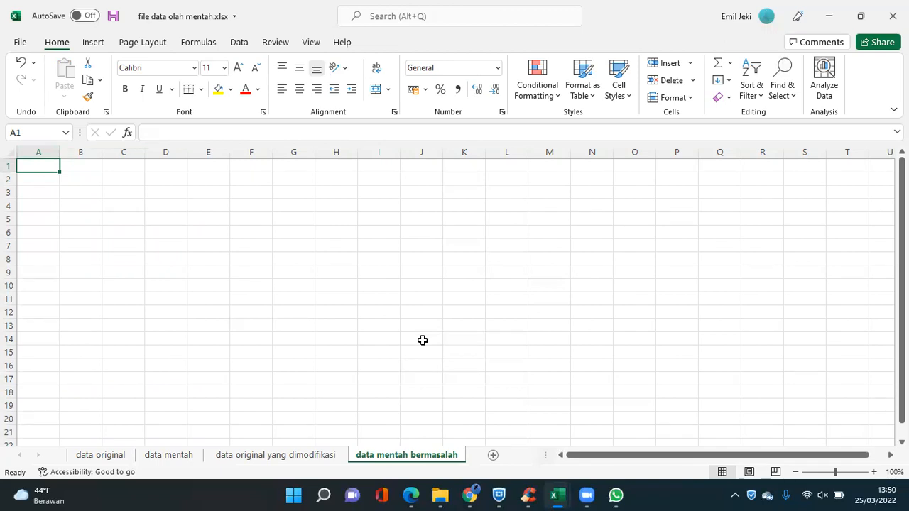
# - Copy the headers from ID through Status Pekerja, cells B1:E1, on the data original yang dimodifikasi sheet
pyautogui.click(167, 458)
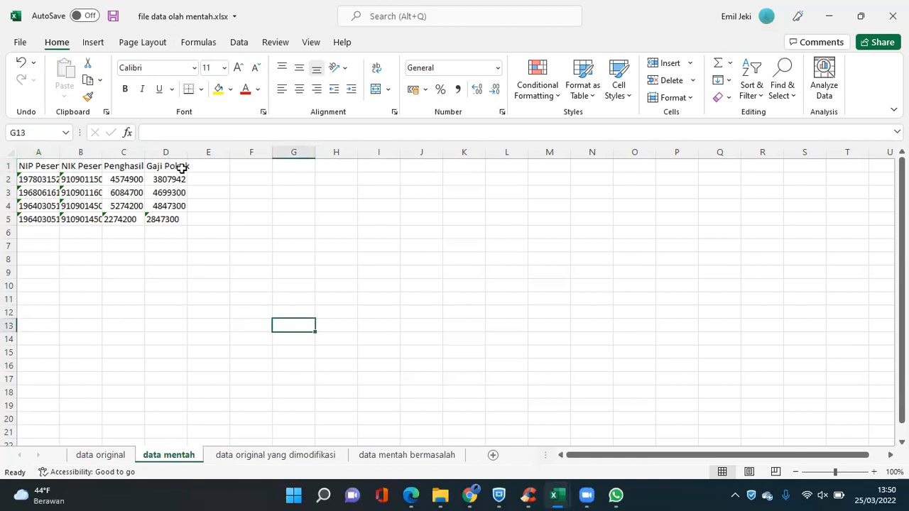
pyautogui.click(284, 455)
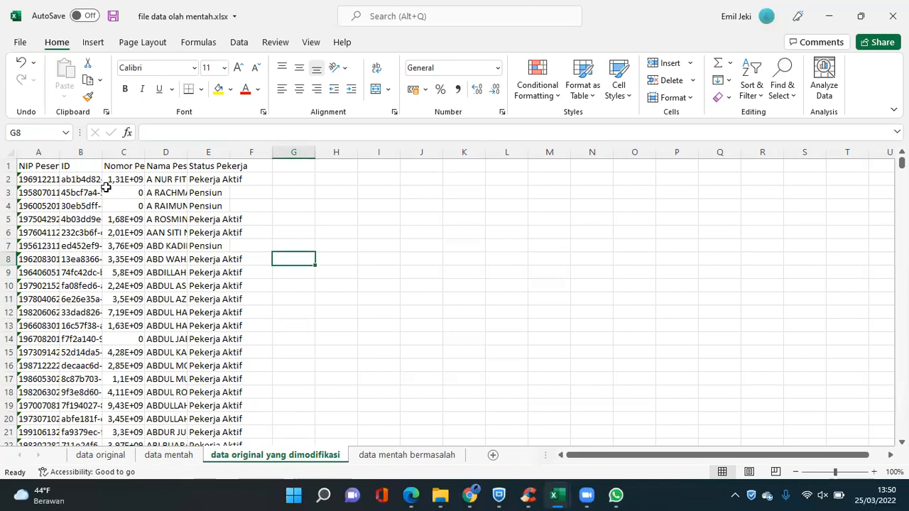
pyautogui.moveTo(82, 166); pyautogui.dragTo(220, 169)
pyautogui.hotkey('ctrl', 'c')
pyautogui.rightClick(220, 169)
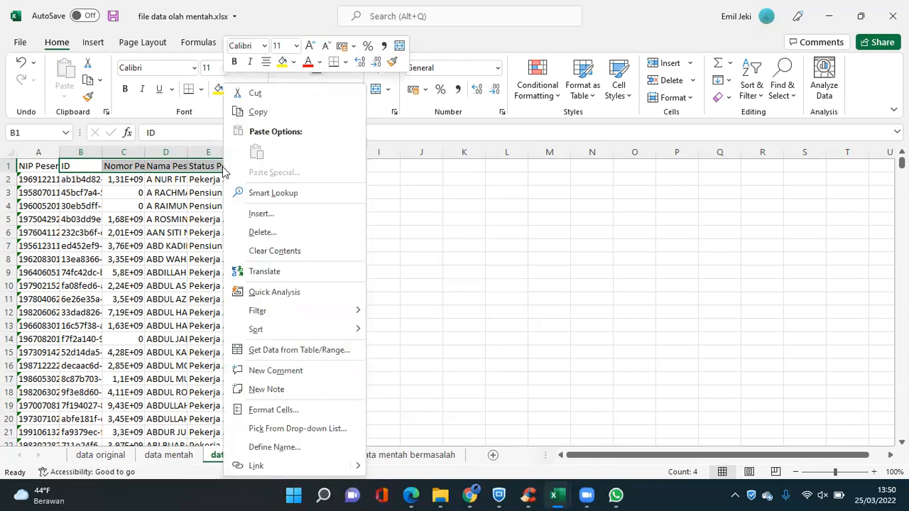
pyautogui.click(257, 112)
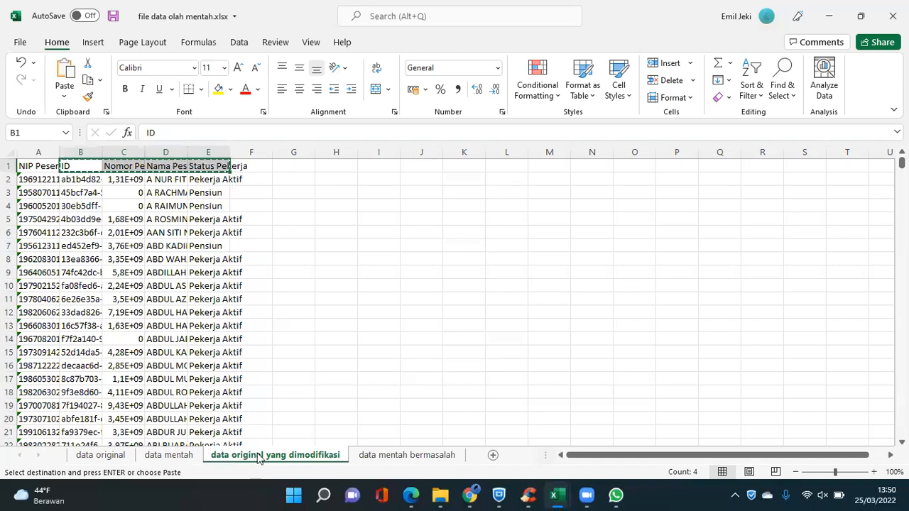
# - Paste the copied headers into the data mentah sheet starting at cell E1, beside Gaji Pokok
pyautogui.click(168, 456)
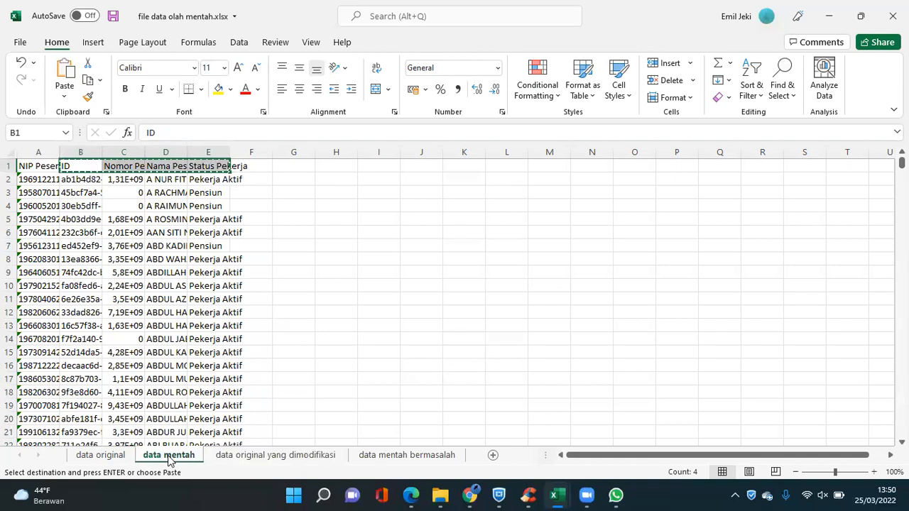
pyautogui.click(208, 166)
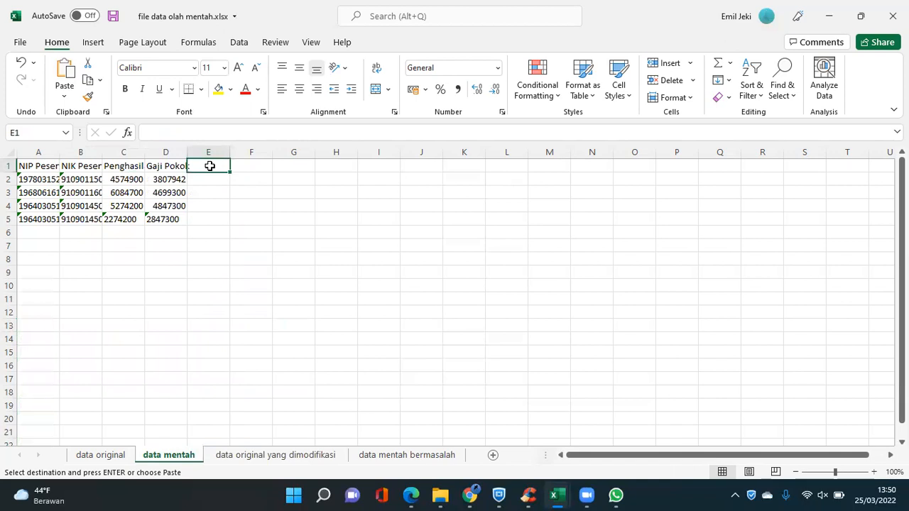
pyautogui.rightClick(210, 166)
pyautogui.click(262, 176)
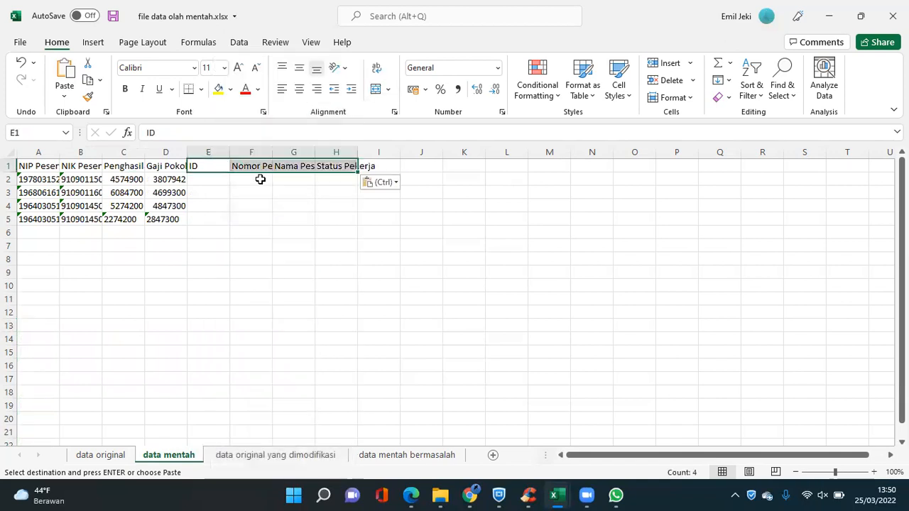
pyautogui.click(370, 320)
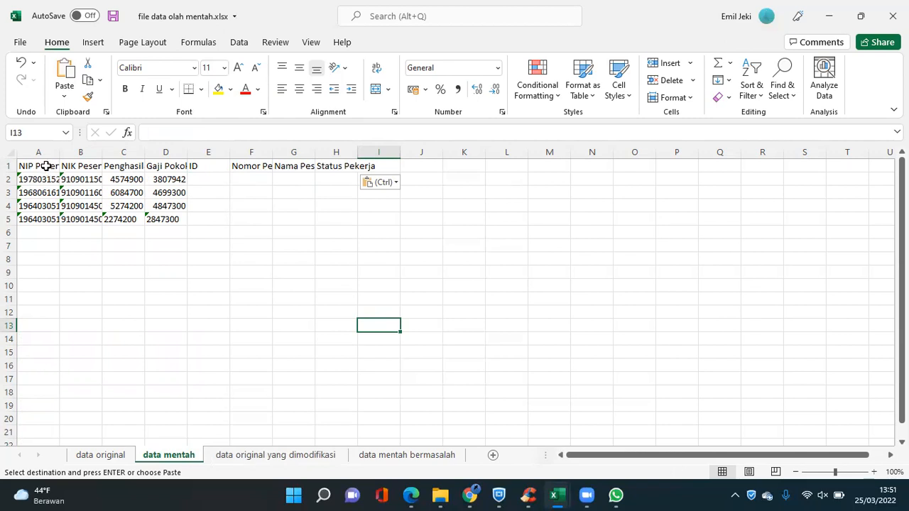
# - Start a VLOOKUP formula in cell E2 of data mentah with the NIP in A2 as the lookup value
pyautogui.click(199, 179)
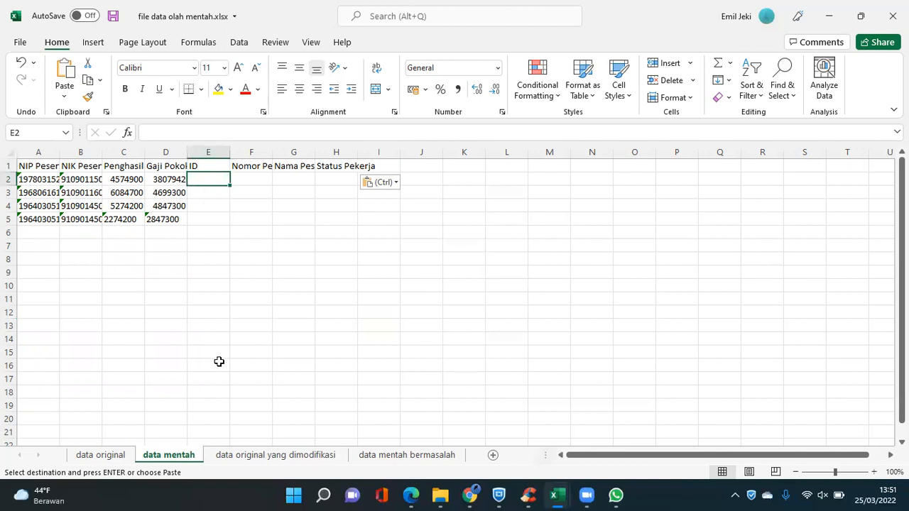
pyautogui.write('=')
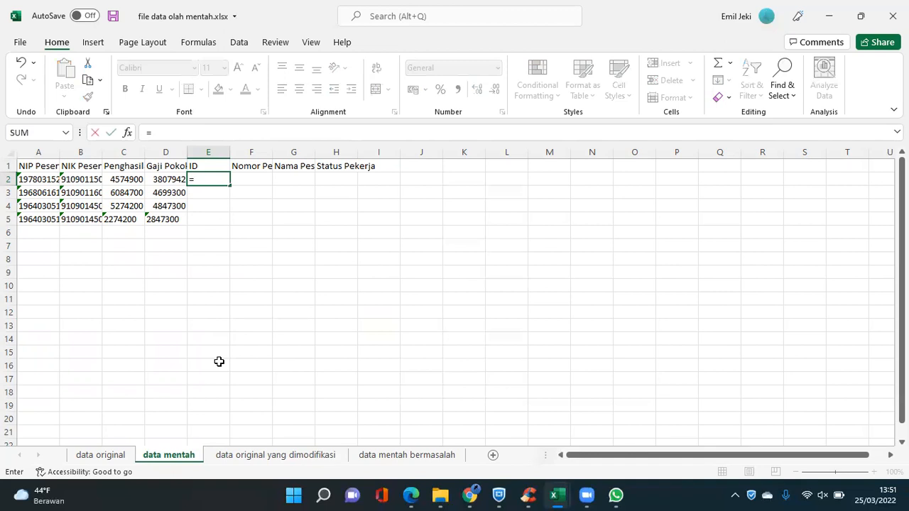
pyautogui.write('vlookup')
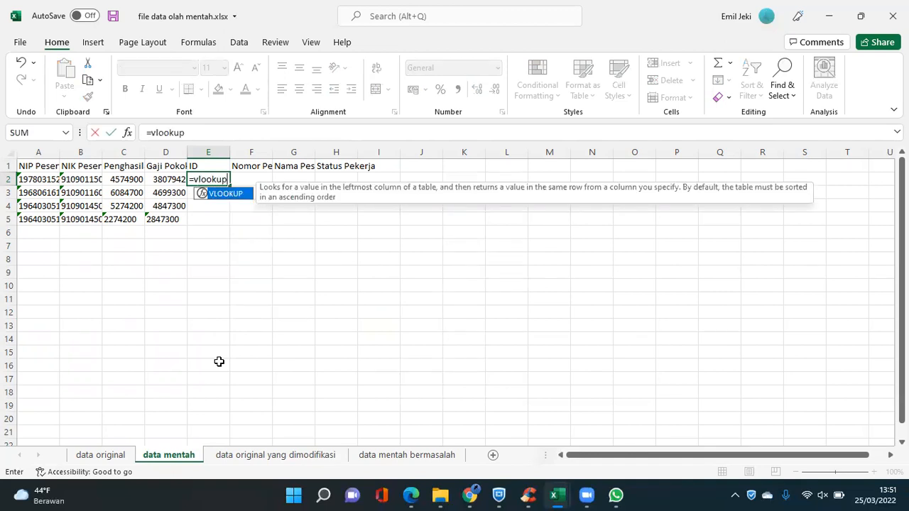
pyautogui.write('(')
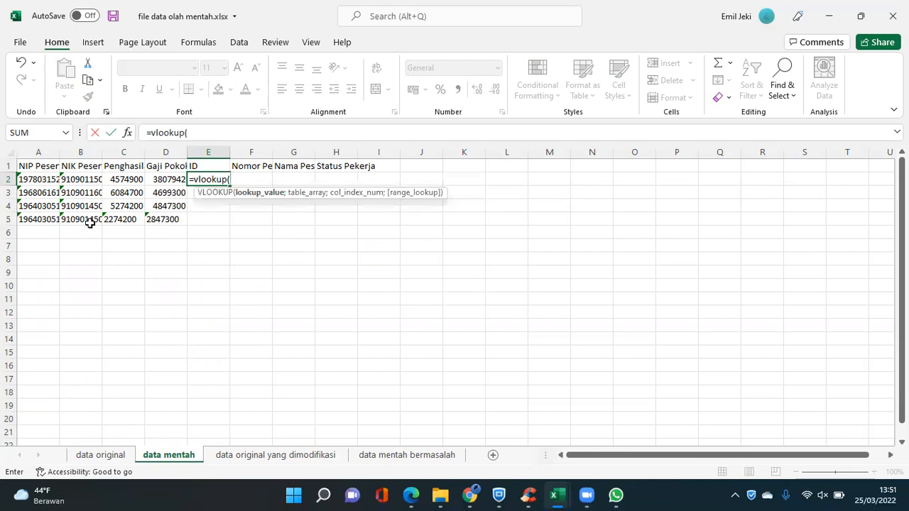
pyautogui.click(42, 179)
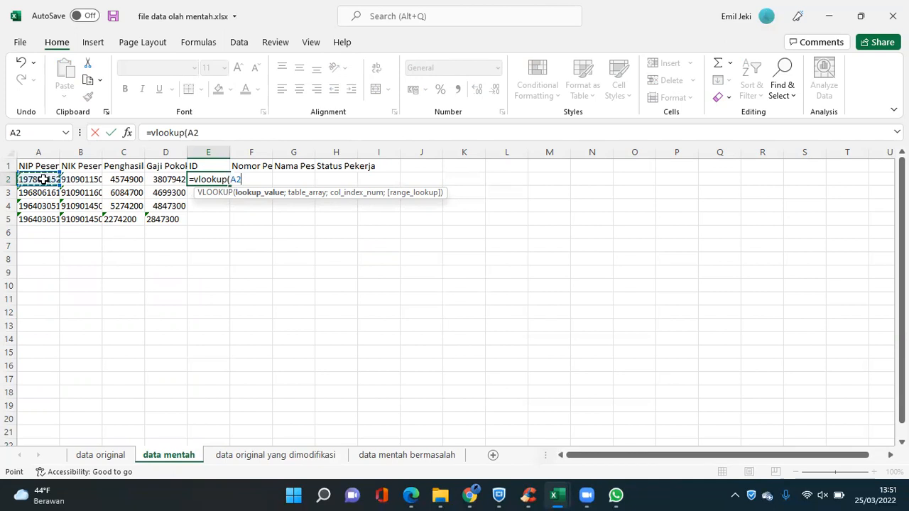
pyautogui.write(';')
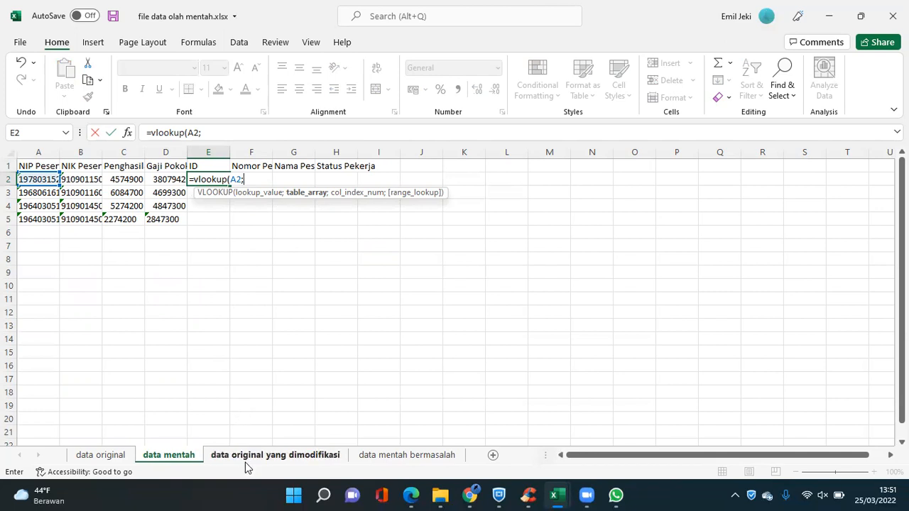
# - Set the formula's table array to the absolute range $A$2:$E$4655 on the data original yang dimodifikasi sheet
pyautogui.click(270, 456)
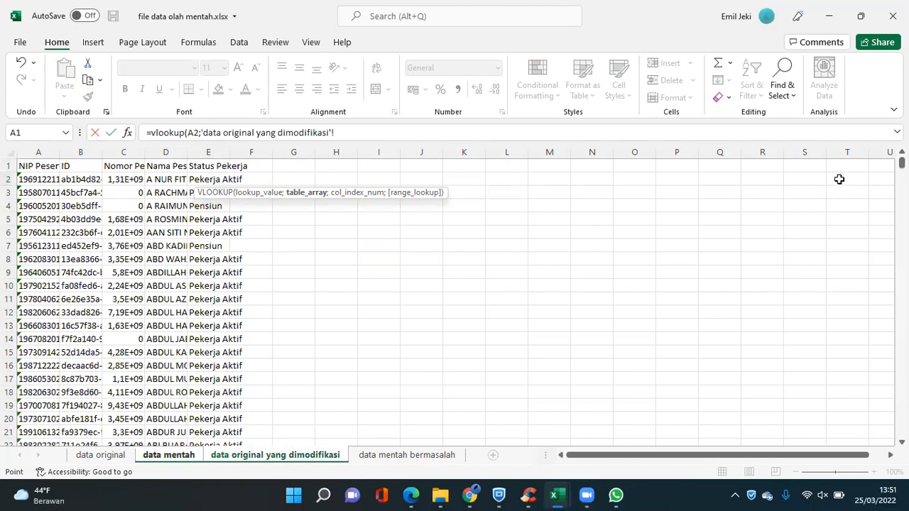
pyautogui.moveTo(902, 162); pyautogui.dragTo(901, 423)
pyautogui.scroll(-10, 410, 341)
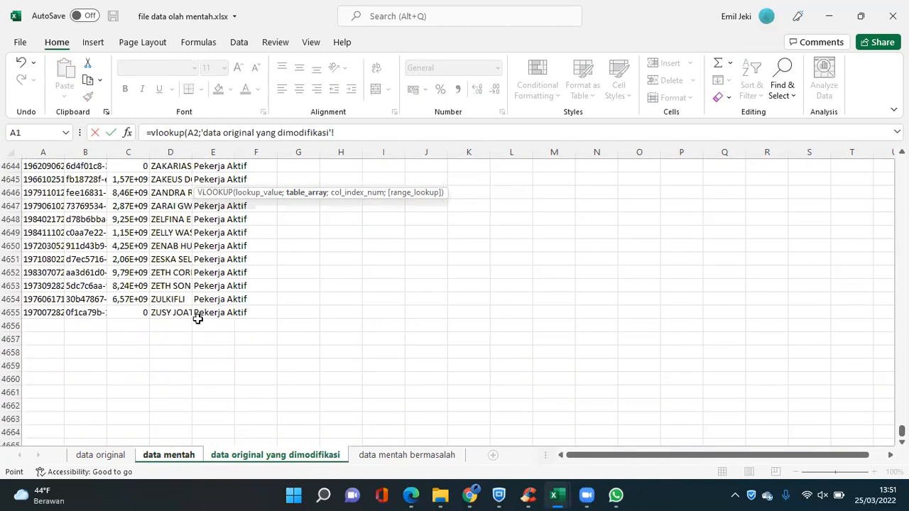
pyautogui.moveTo(211, 312); pyautogui.dragTo(37, 181)
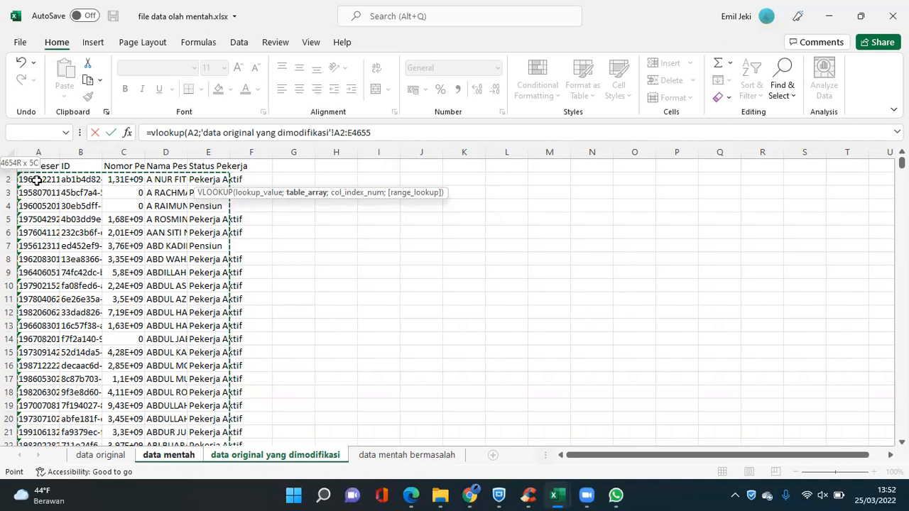
pyautogui.moveTo(37, 181); pyautogui.dragTo(37, 180)
pyautogui.moveTo(37, 180); pyautogui.dragTo(37, 180)
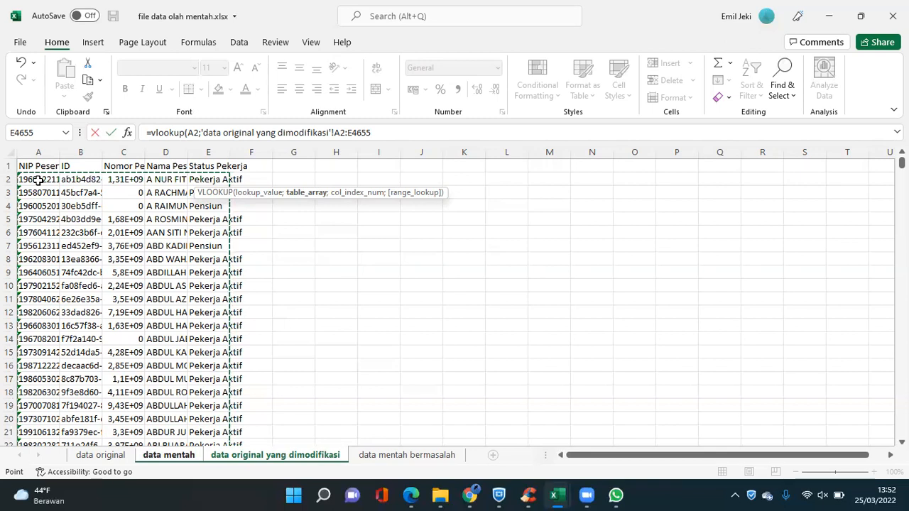
pyautogui.press('F4')
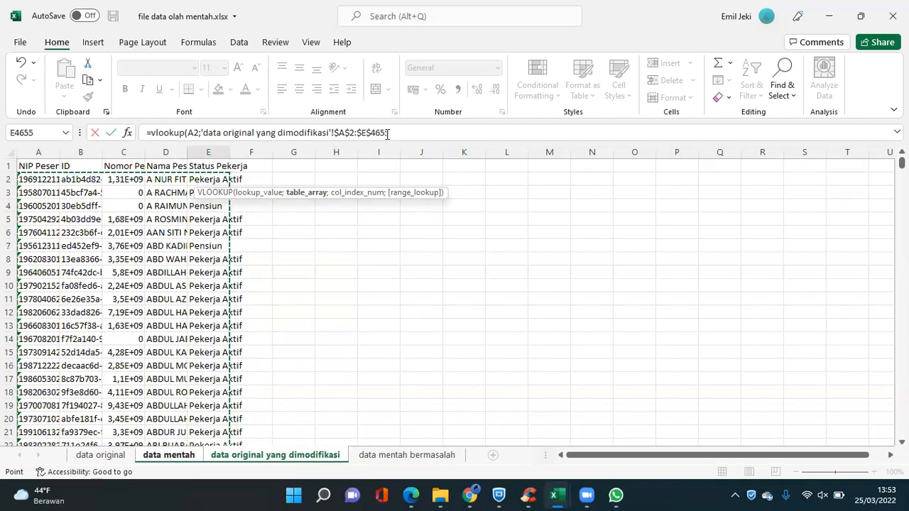
# - Complete the VLOOKUP with column index 2 and an exact match (FALSE), and enter it in E2
pyautogui.write('5')
pyautogui.write(';')
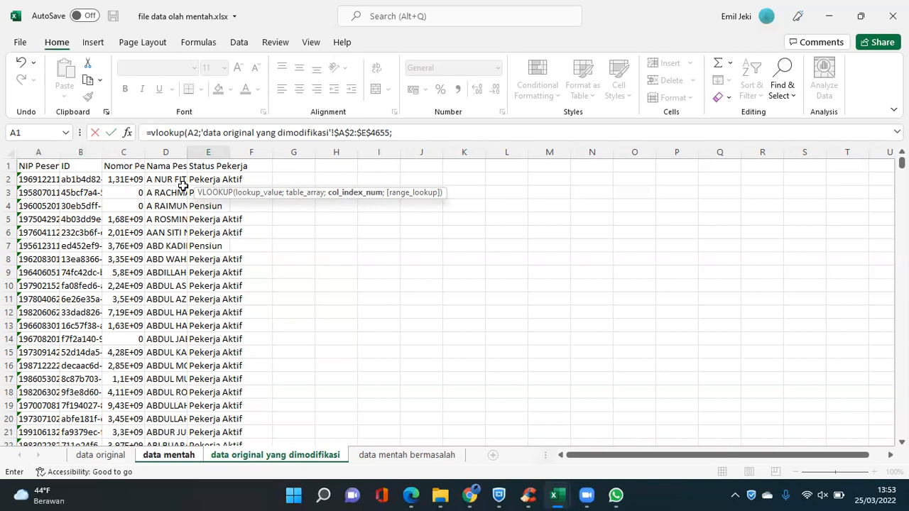
pyautogui.write('2;')
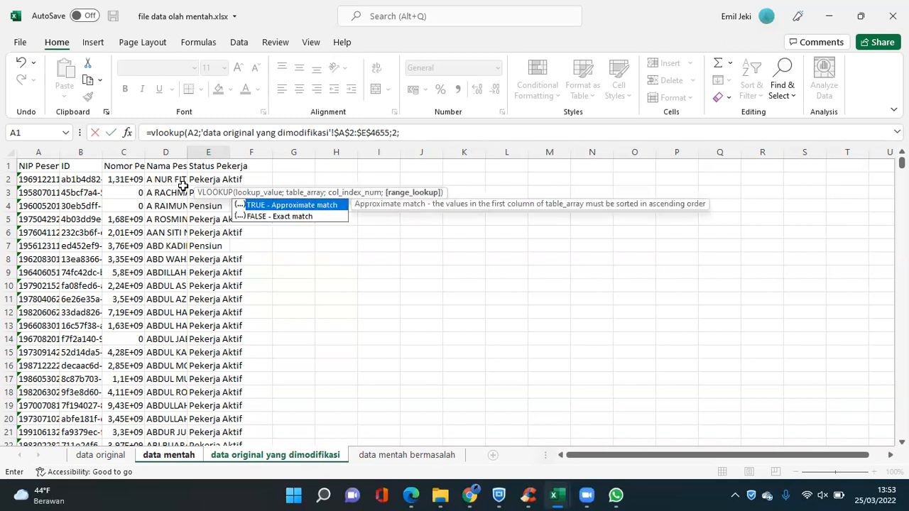
pyautogui.write('false)')
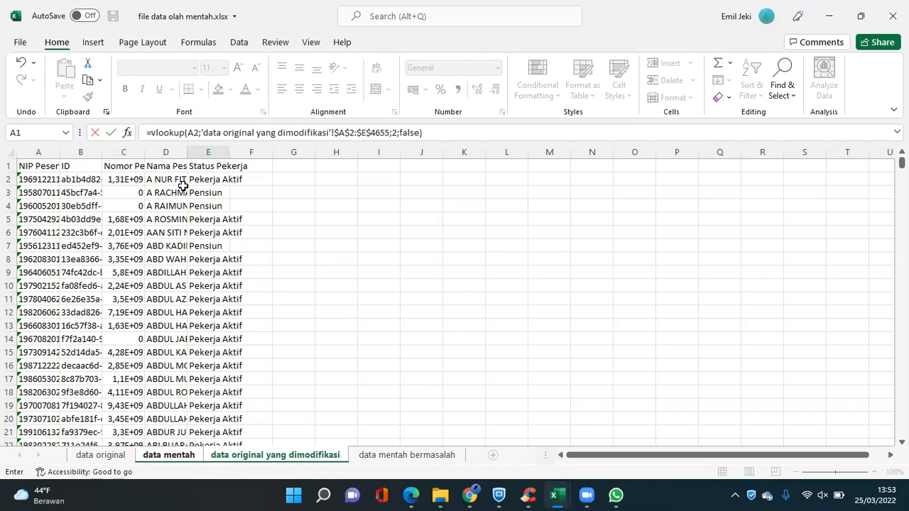
pyautogui.press('Return')
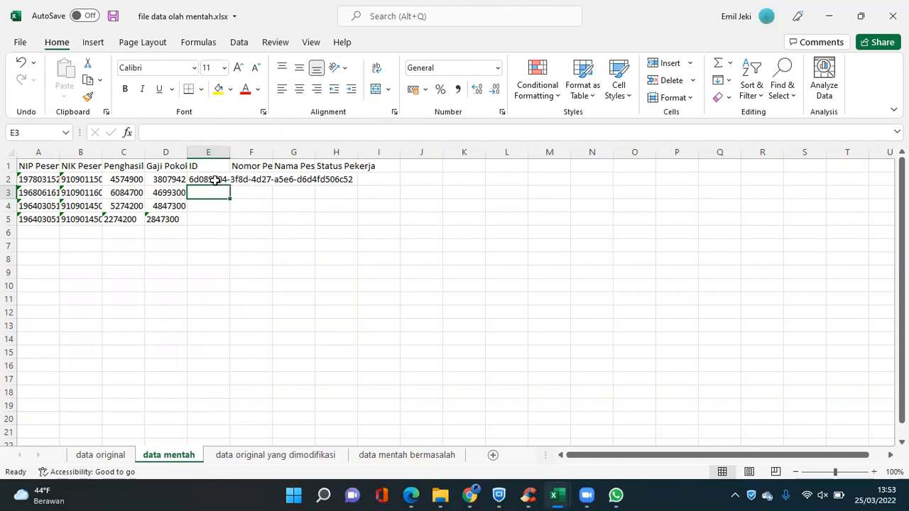
# - Fill the E2 lookup formula across to H2 and check the copied formulas in F2, G2 and H2
pyautogui.click(215, 181)
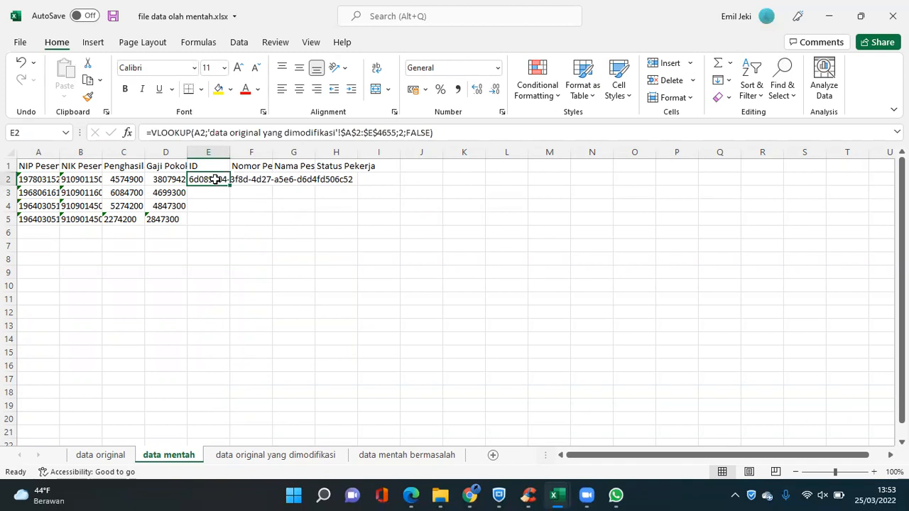
pyautogui.moveTo(232, 186); pyautogui.dragTo(346, 185)
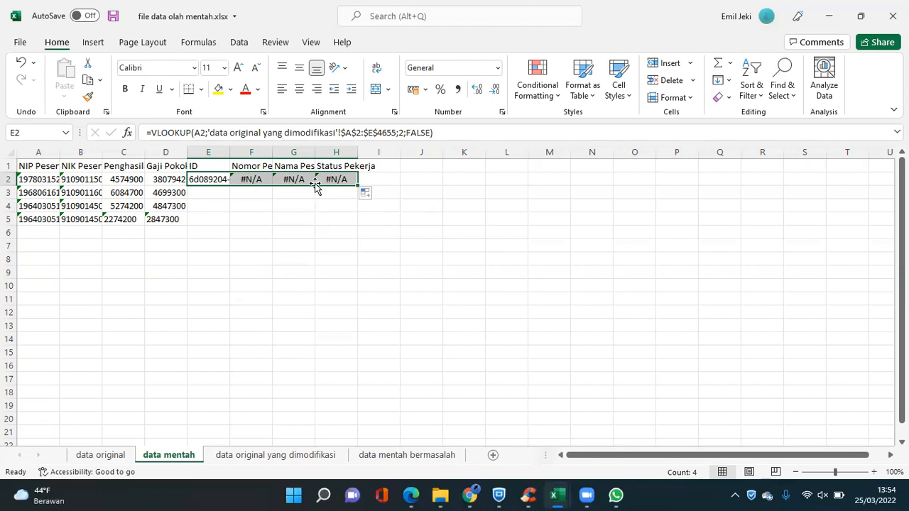
pyautogui.click(254, 179)
pyautogui.click(296, 179)
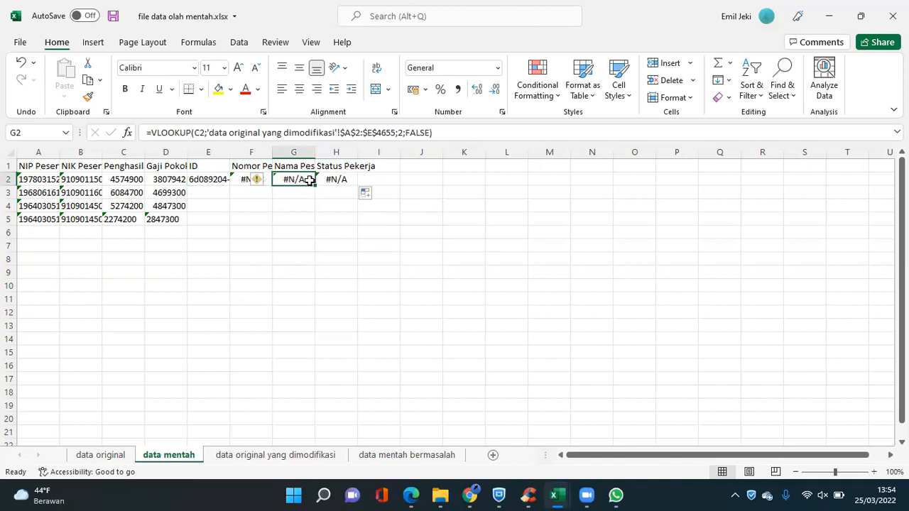
pyautogui.click(336, 180)
# - Correct the VLOOKUP in F2 to use A2 as the lookup value and 3 as the column index
pyautogui.click(250, 180)
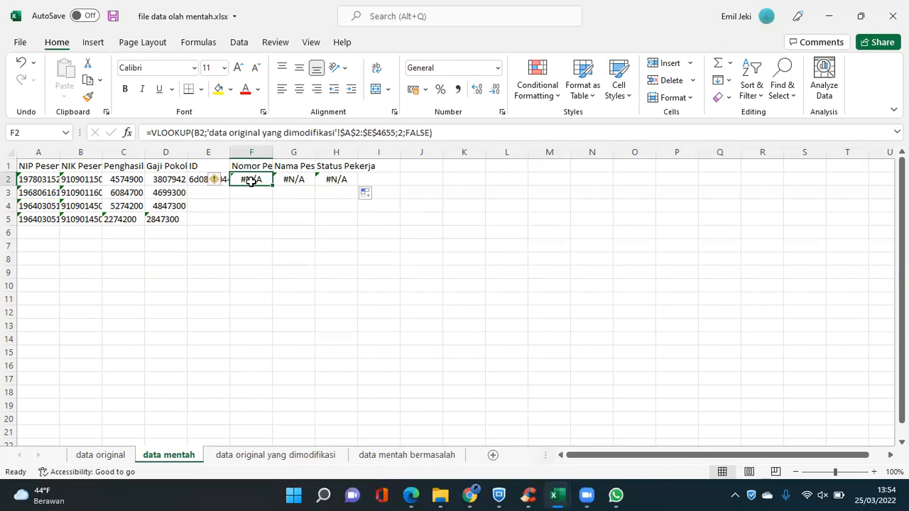
pyautogui.click(202, 133)
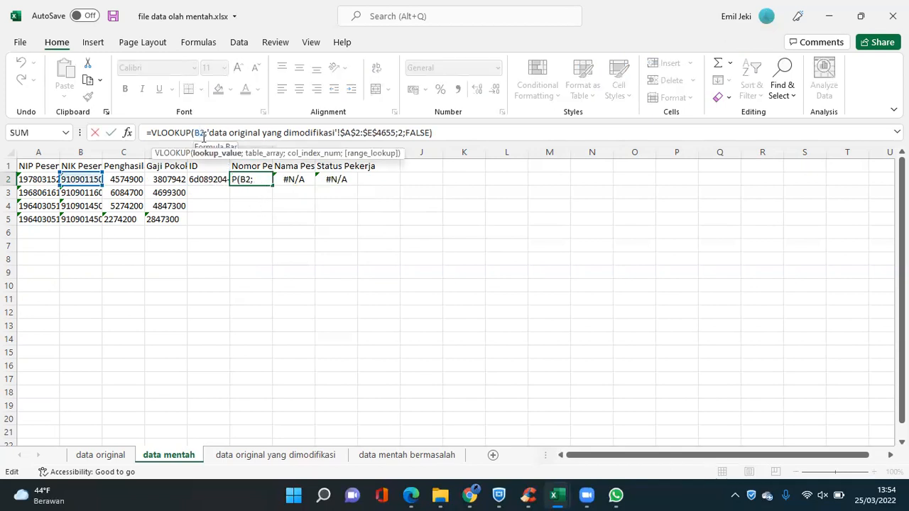
pyautogui.press('BackSpace')
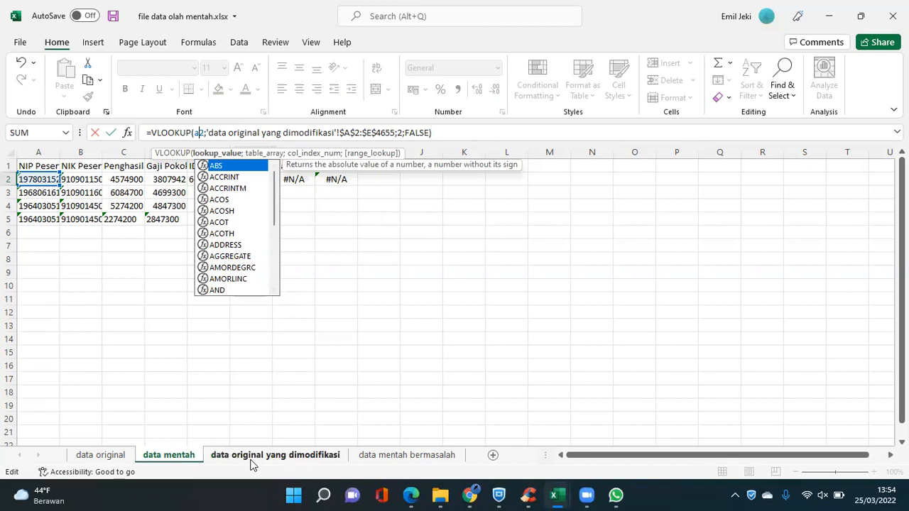
pyautogui.click(402, 133)
pyautogui.press('BackSpace')
pyautogui.write('3')
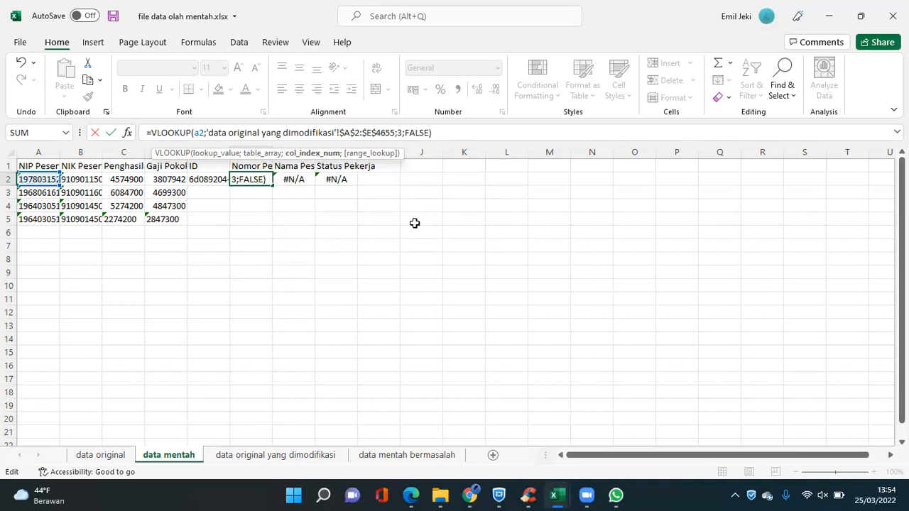
pyautogui.press('Return')
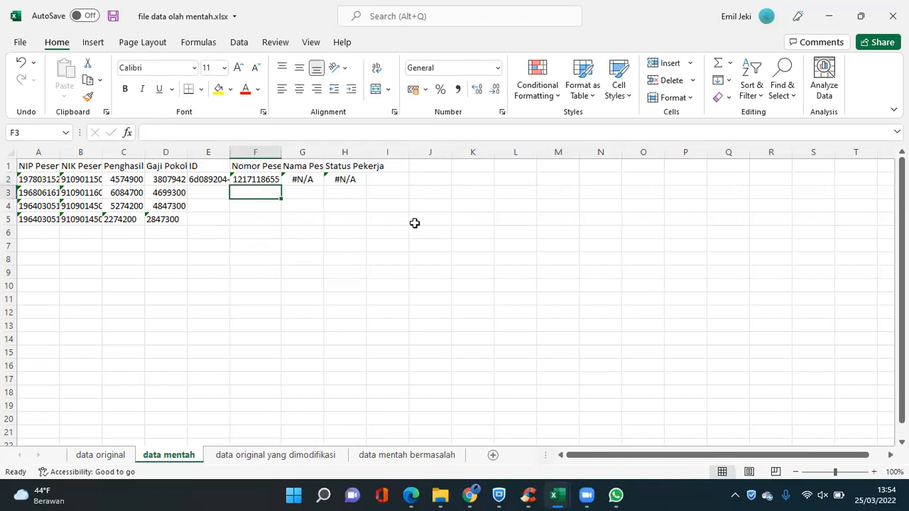
# - Correct the VLOOKUP in G2 to use A2 as the lookup value and 4 as the column index
pyautogui.click(270, 177)
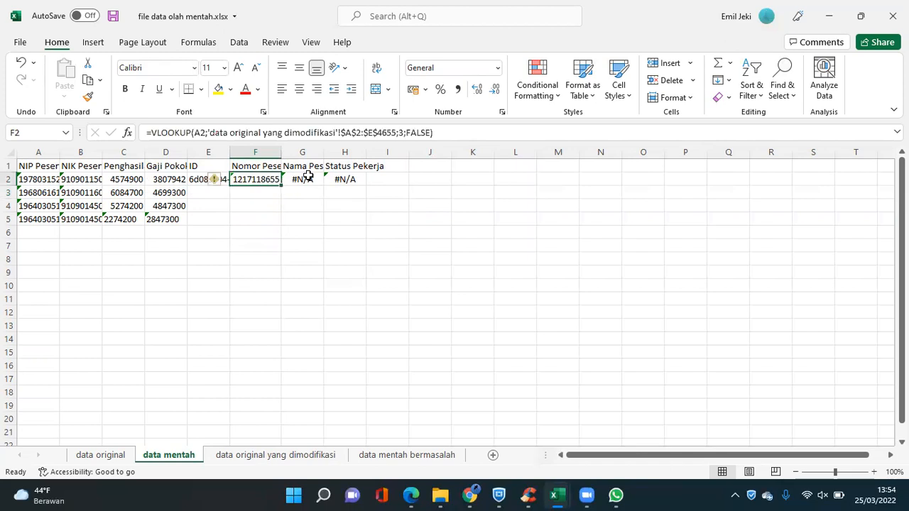
pyautogui.click(309, 187)
pyautogui.click(305, 179)
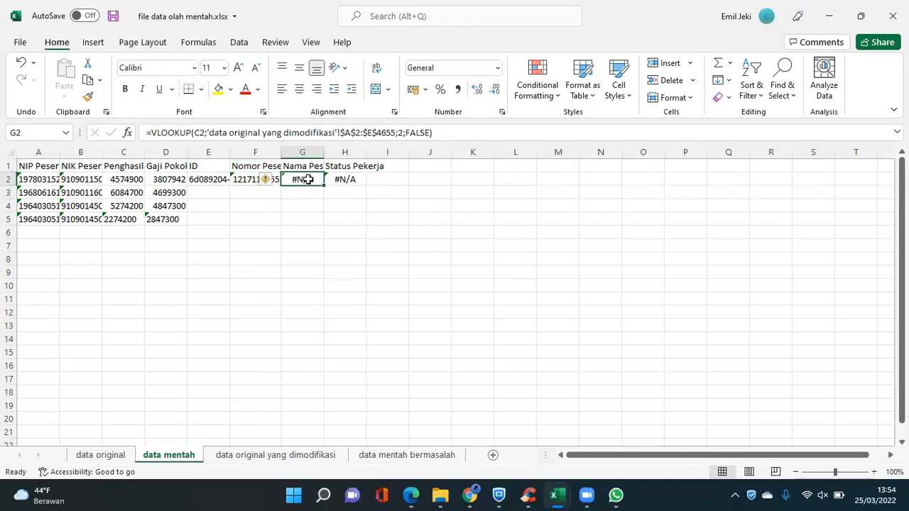
pyautogui.click(205, 133)
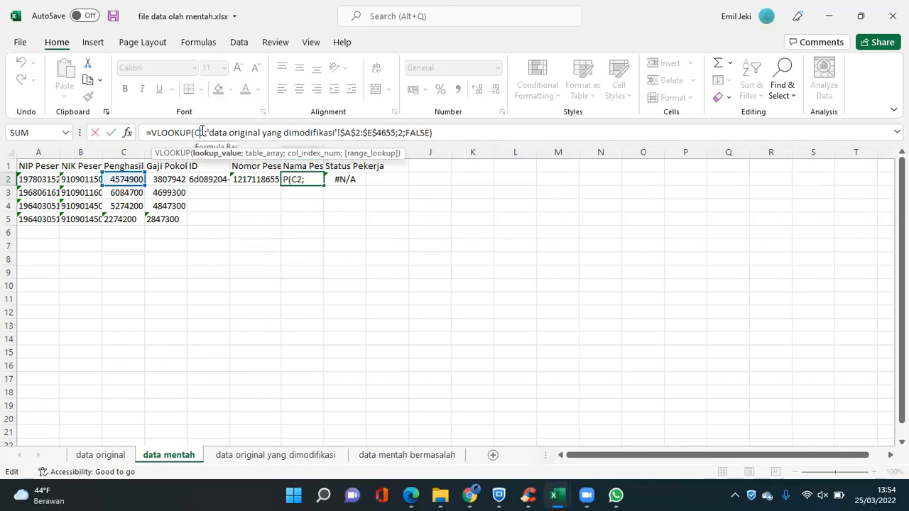
pyautogui.press('Left')
pyautogui.press('BackSpace')
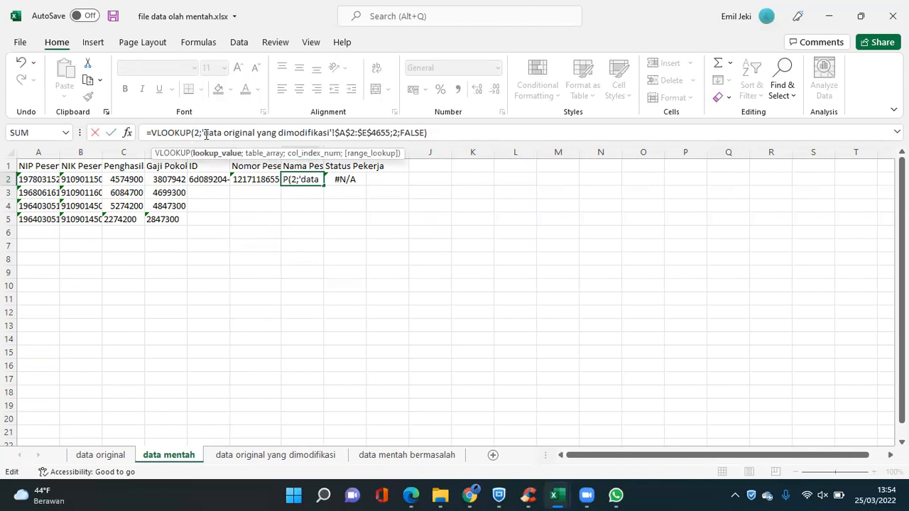
pyautogui.write('a')
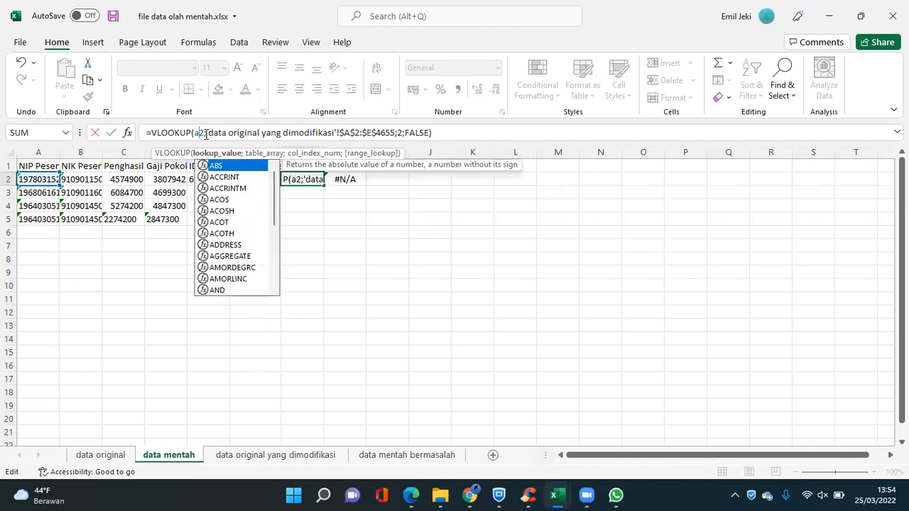
pyautogui.click(403, 133)
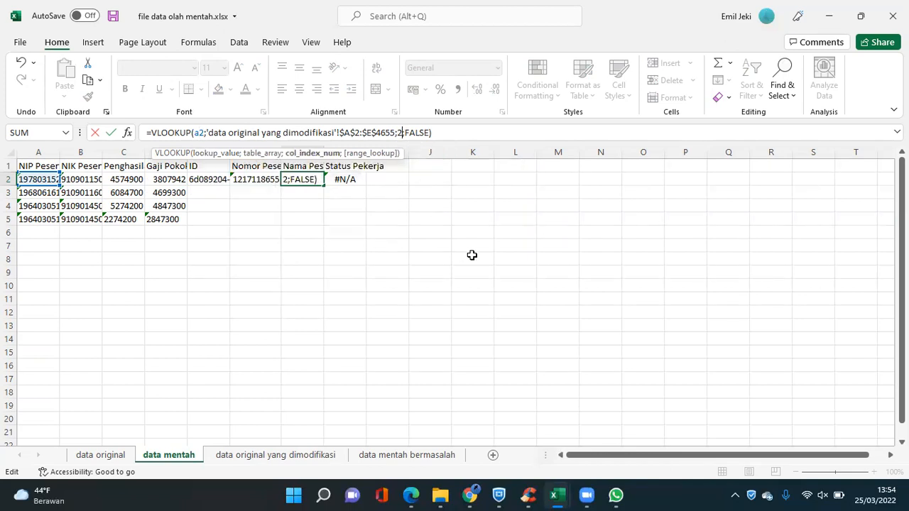
pyautogui.press('BackSpace')
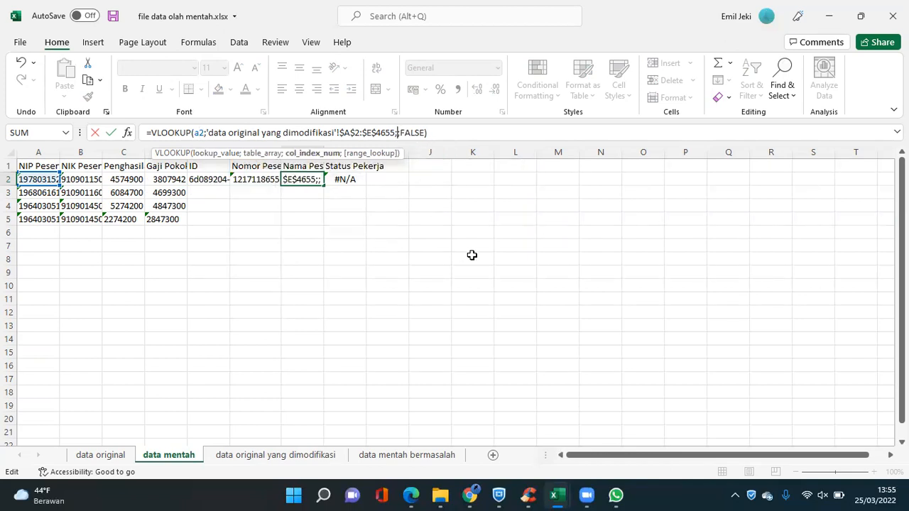
pyautogui.write('4')
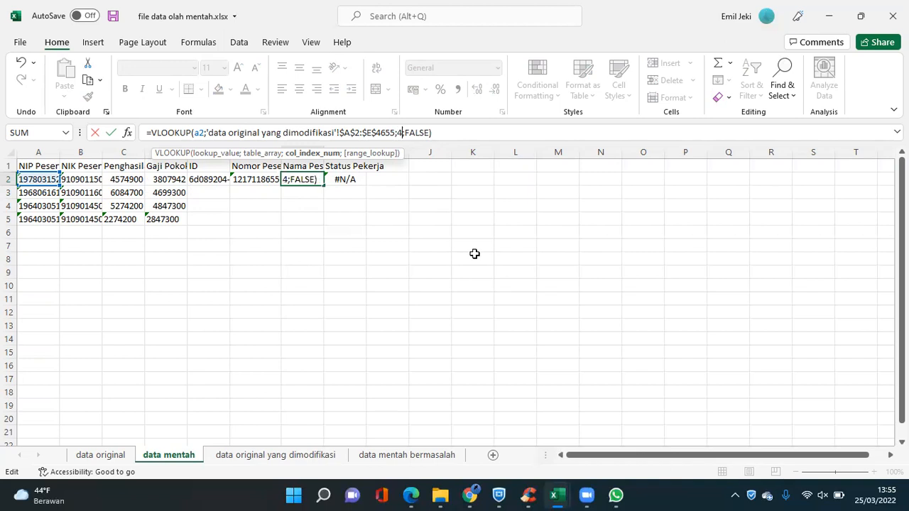
pyautogui.press('Return')
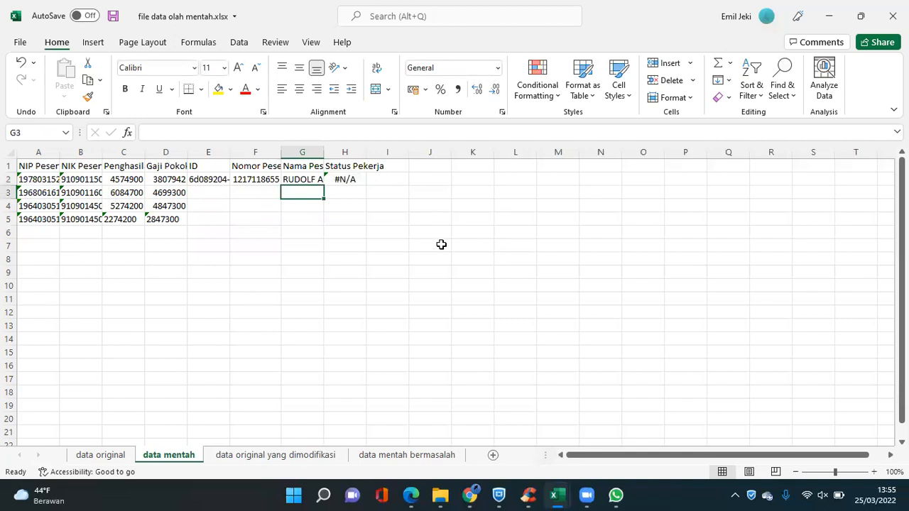
# - Correct the VLOOKUP in H2 to use A2 as the lookup value and 5 as the column index
pyautogui.click(345, 180)
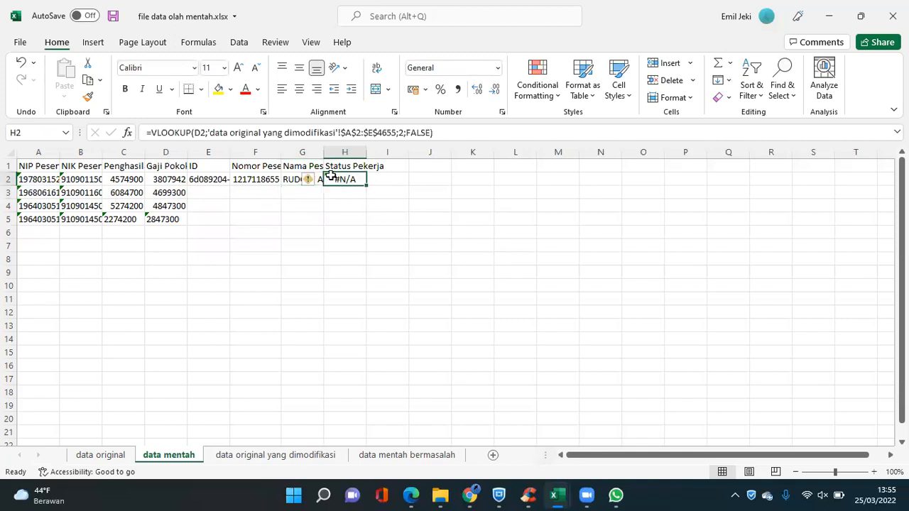
pyautogui.click(213, 134)
pyautogui.press('BackSpace')
pyautogui.write('a')
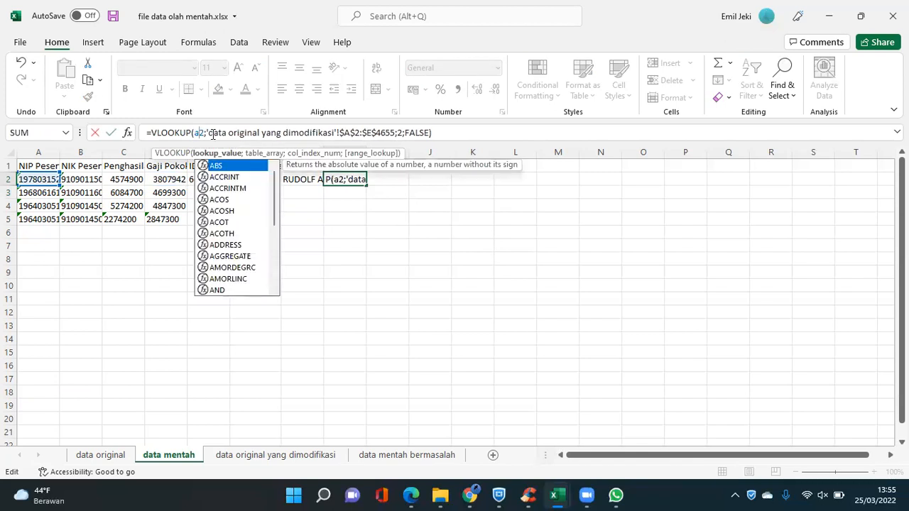
pyautogui.click(399, 132)
pyautogui.press('BackSpace')
pyautogui.write('5')
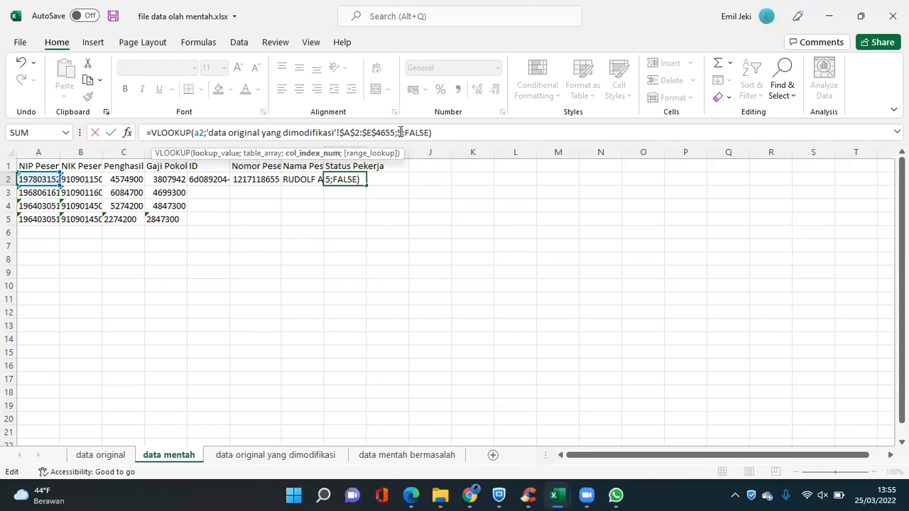
pyautogui.press('Return')
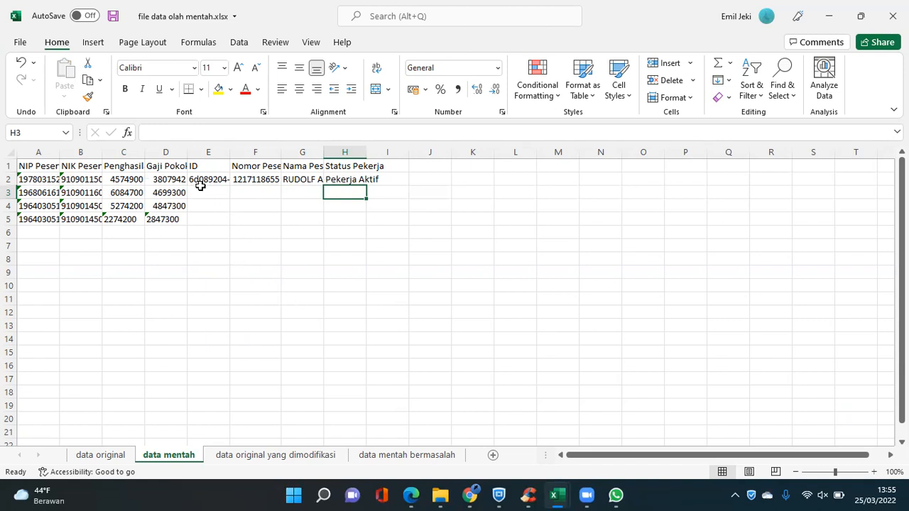
# - Fill the E2:H2 lookup formulas down through row 5 of the data mentah sheet
pyautogui.moveTo(206, 197); pyautogui.dragTo(365, 218)
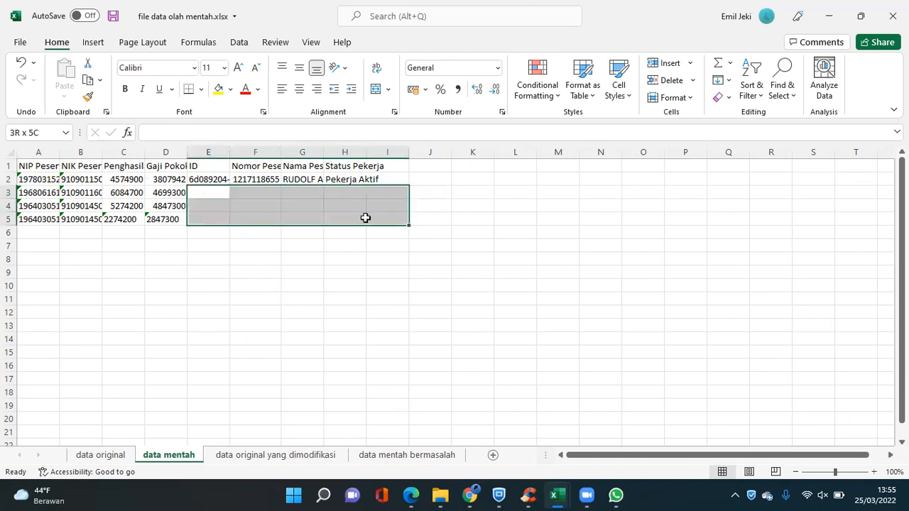
pyautogui.click(304, 258)
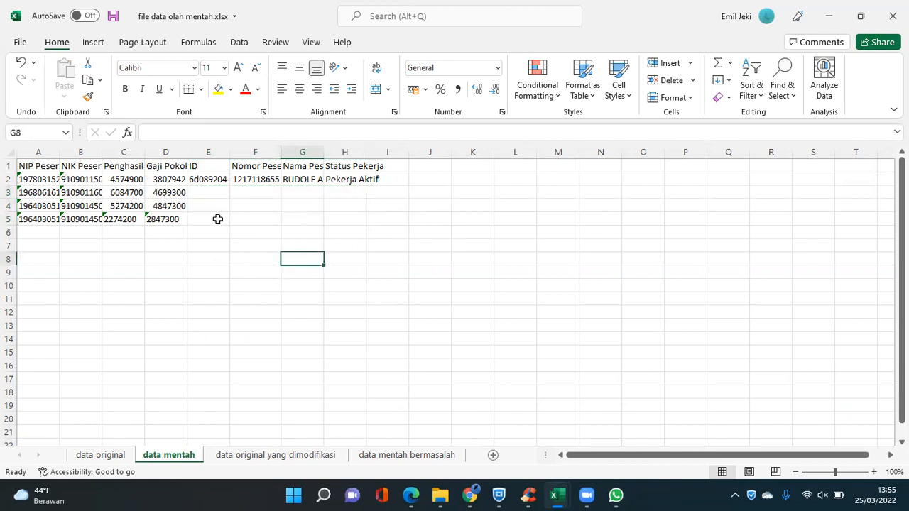
pyautogui.click(203, 180)
pyautogui.moveTo(203, 179); pyautogui.dragTo(358, 179)
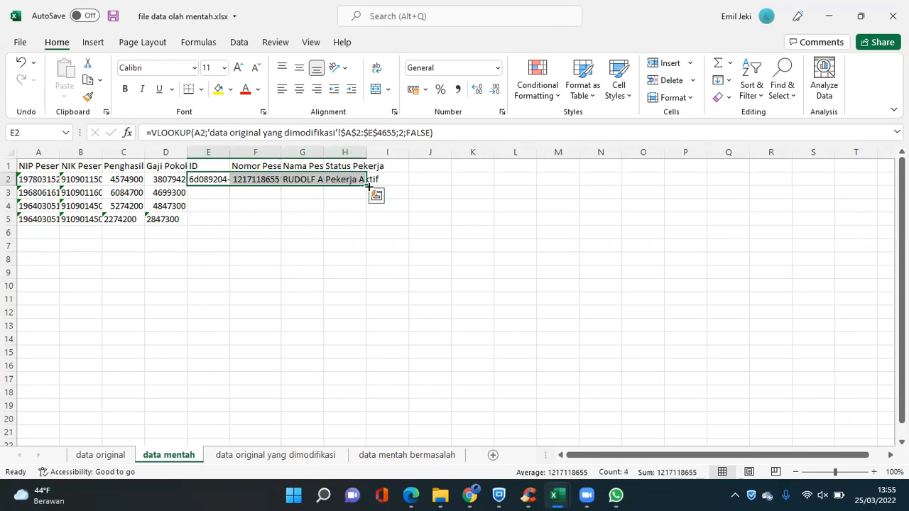
pyautogui.moveTo(366, 183); pyautogui.dragTo(358, 222)
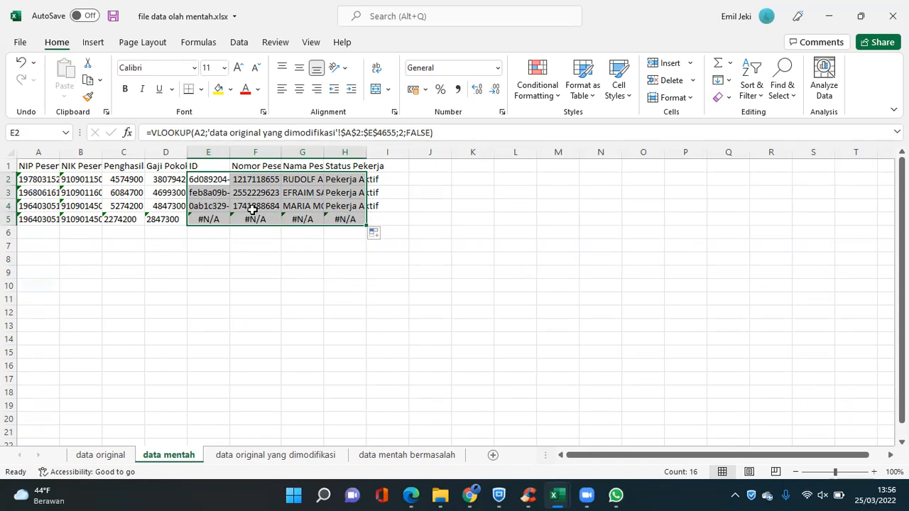
# - Compare the lookup results on data mentah with the participant records on the data original yang dimodifikasi sheet
pyautogui.click(286, 454)
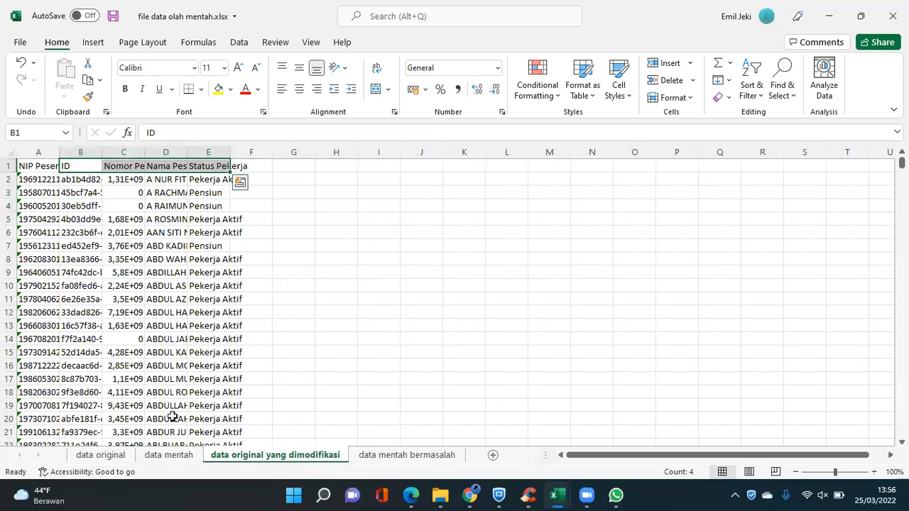
pyautogui.click(176, 458)
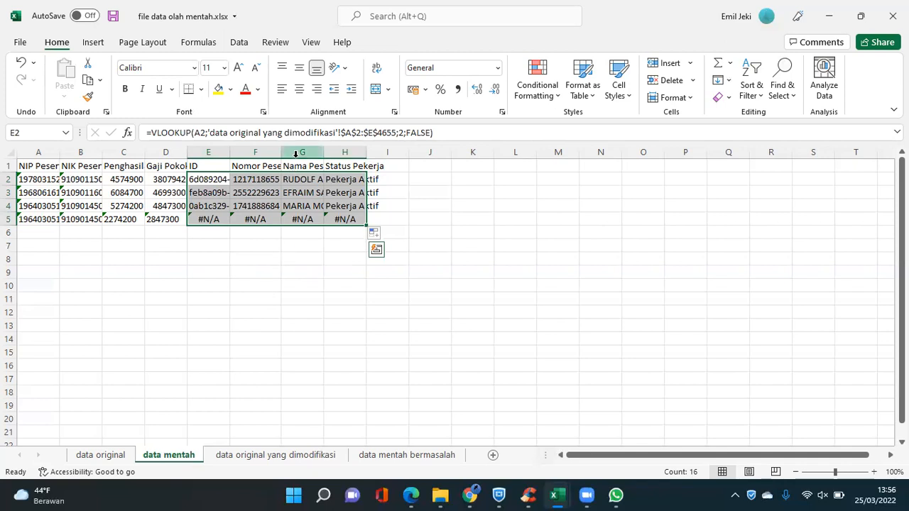
pyautogui.click(216, 298)
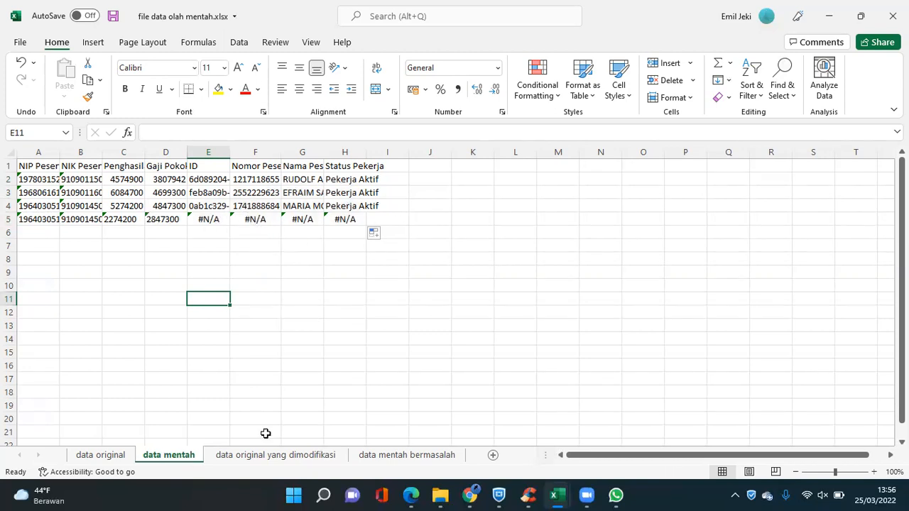
pyautogui.click(271, 457)
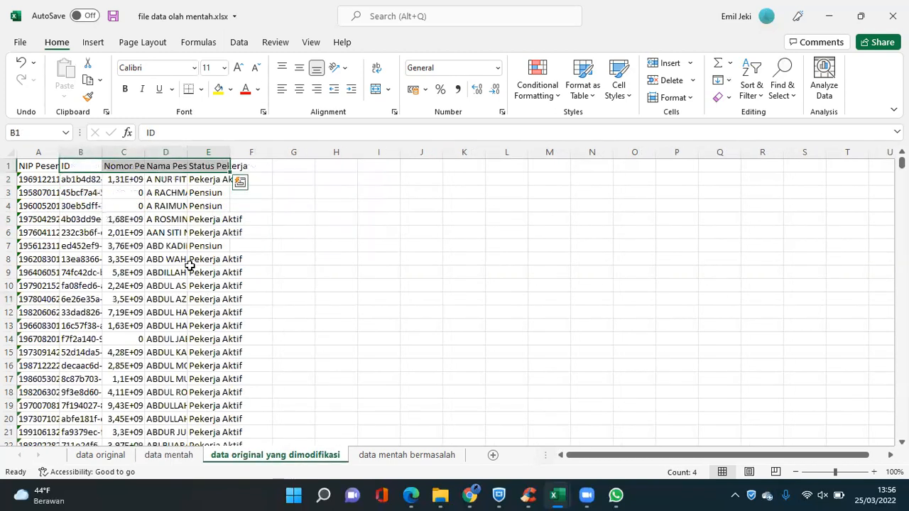
pyautogui.click(152, 458)
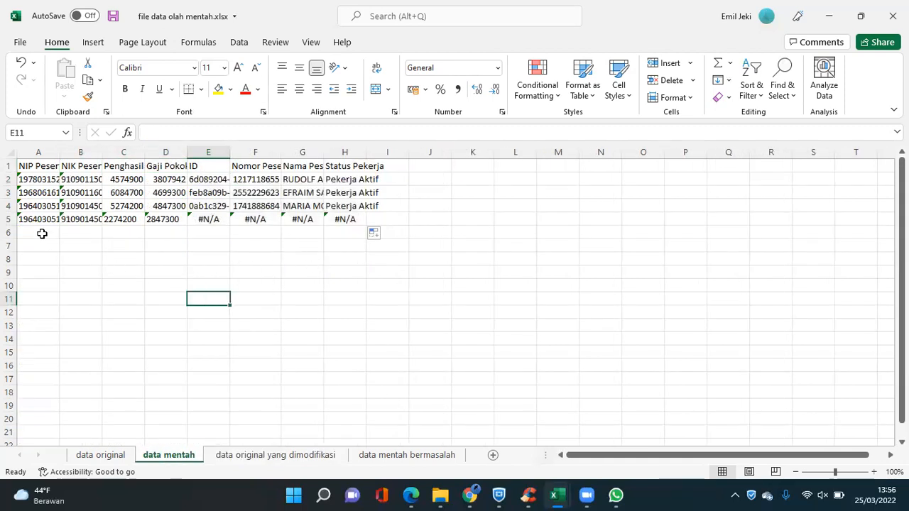
# - Move the unmatched row 5 from data mentah to row 2 of the data mentah bermasalah sheet
pyautogui.click(10, 219)
pyautogui.rightClick(10, 220)
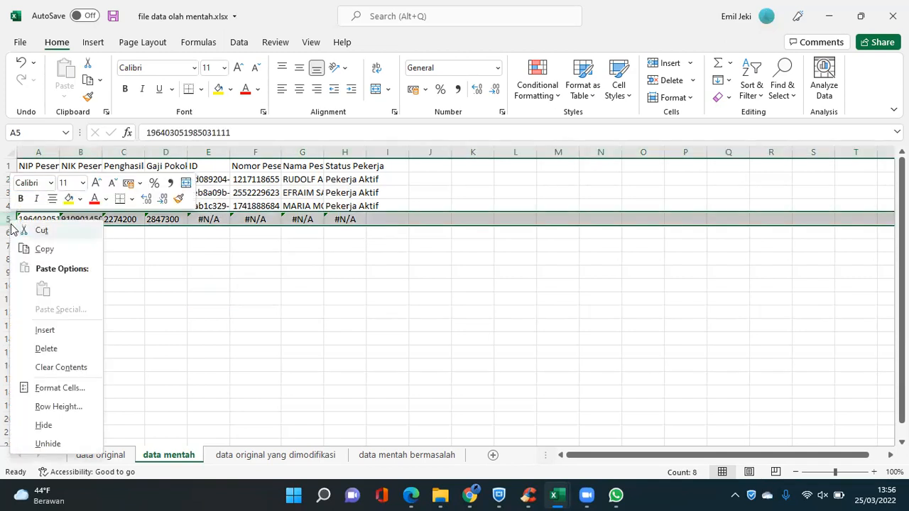
pyautogui.click(47, 236)
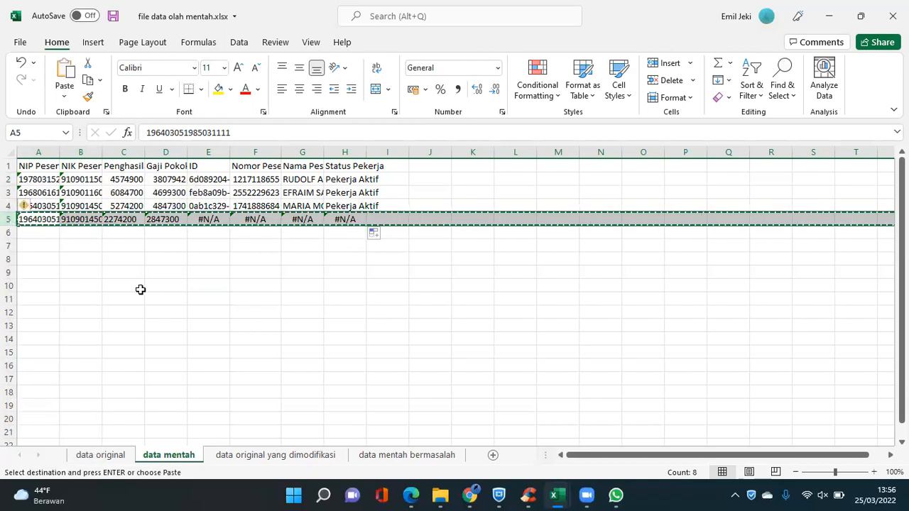
pyautogui.click(377, 459)
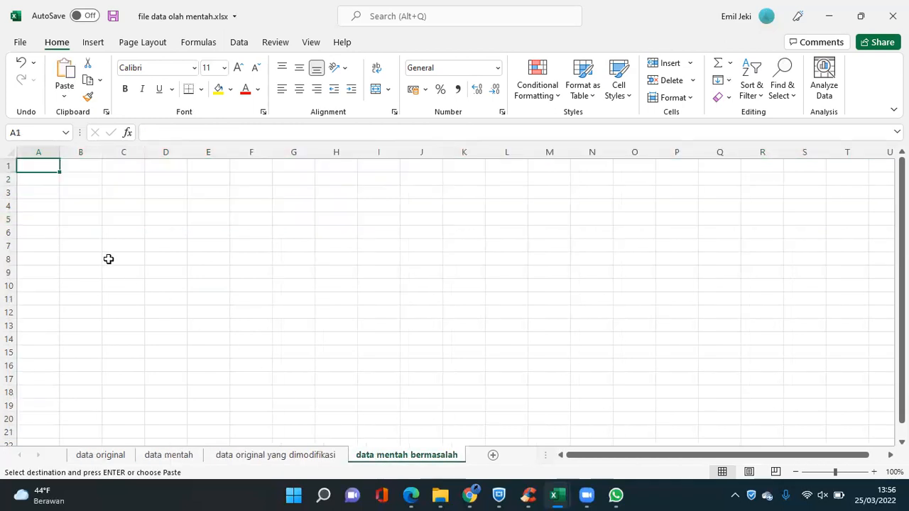
pyautogui.click(33, 183)
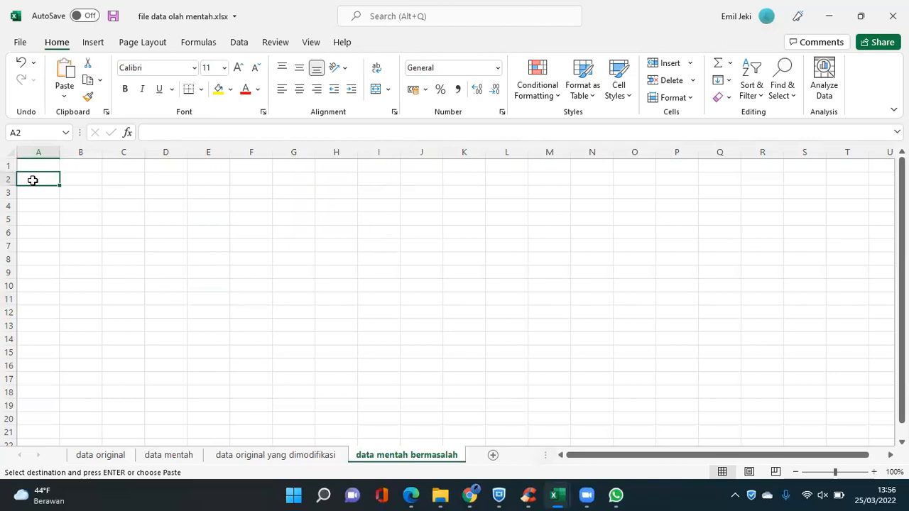
pyautogui.rightClick(32, 179)
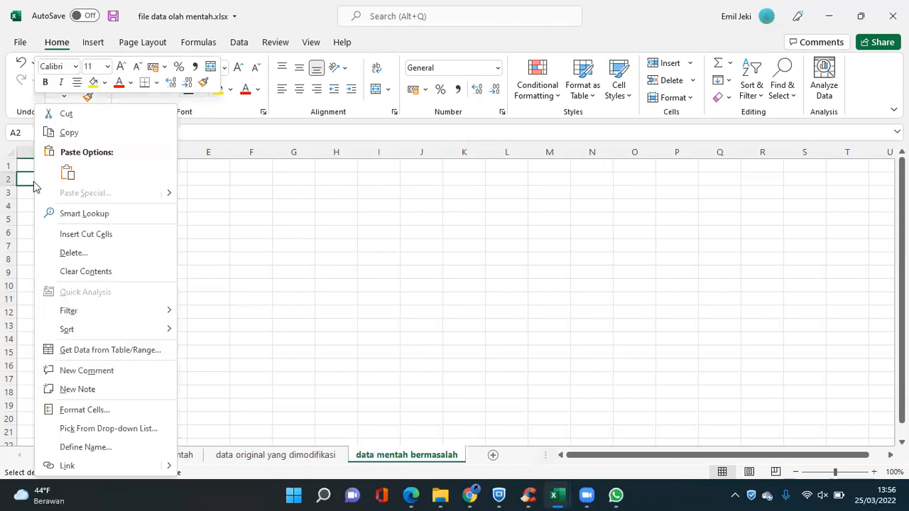
pyautogui.click(71, 235)
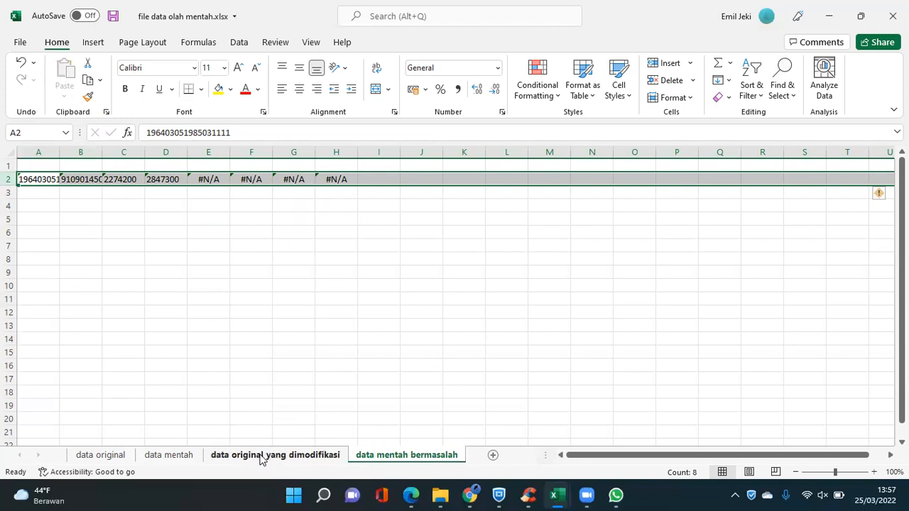
# - Copy the header row from data mentah and paste it as values into row 1 of data mentah bermasalah
pyautogui.click(182, 459)
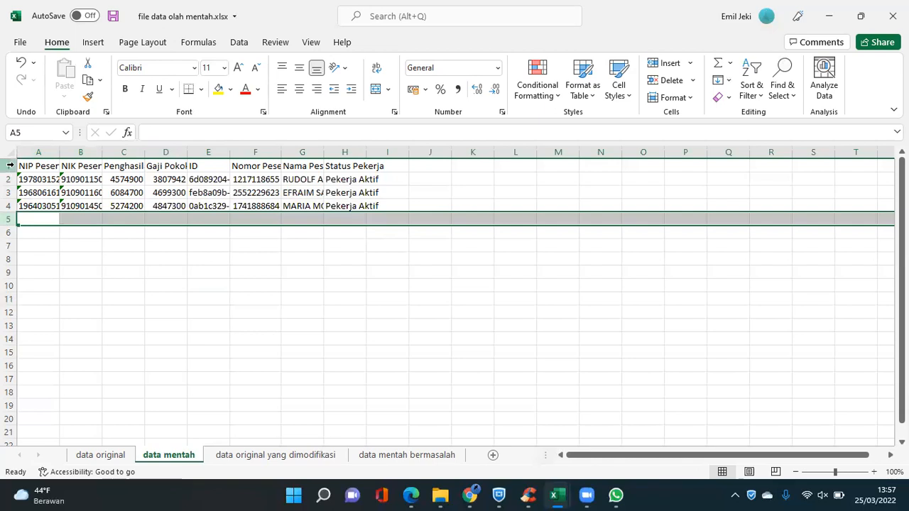
pyautogui.click(8, 165)
pyautogui.rightClick(10, 166)
pyautogui.click(32, 195)
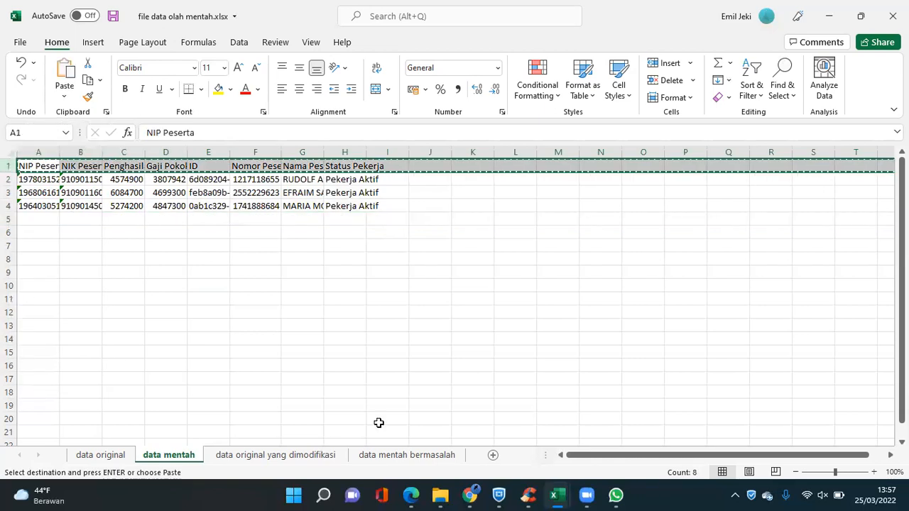
pyautogui.click(420, 458)
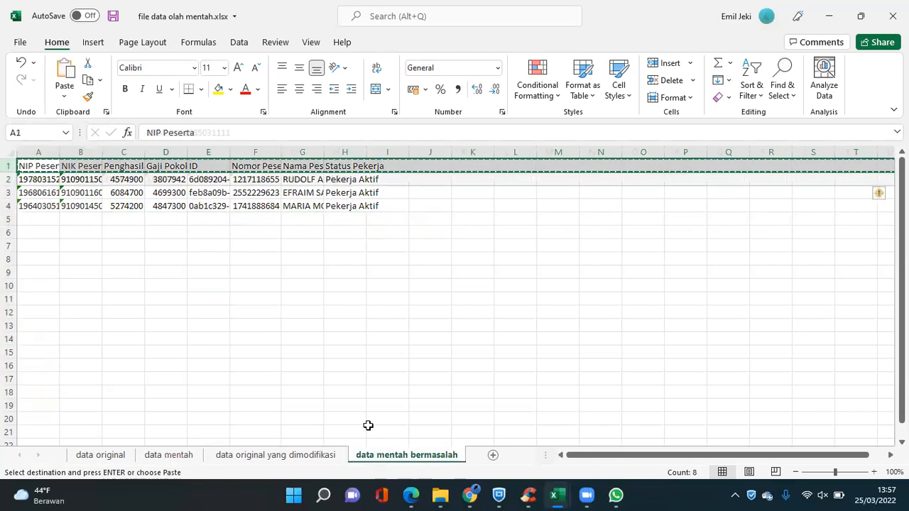
pyautogui.click(47, 166)
pyautogui.rightClick(47, 166)
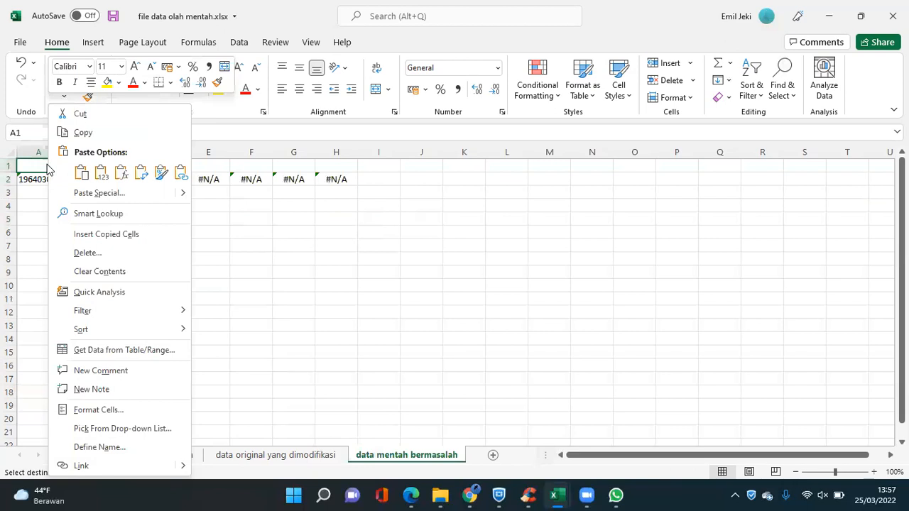
pyautogui.click(100, 172)
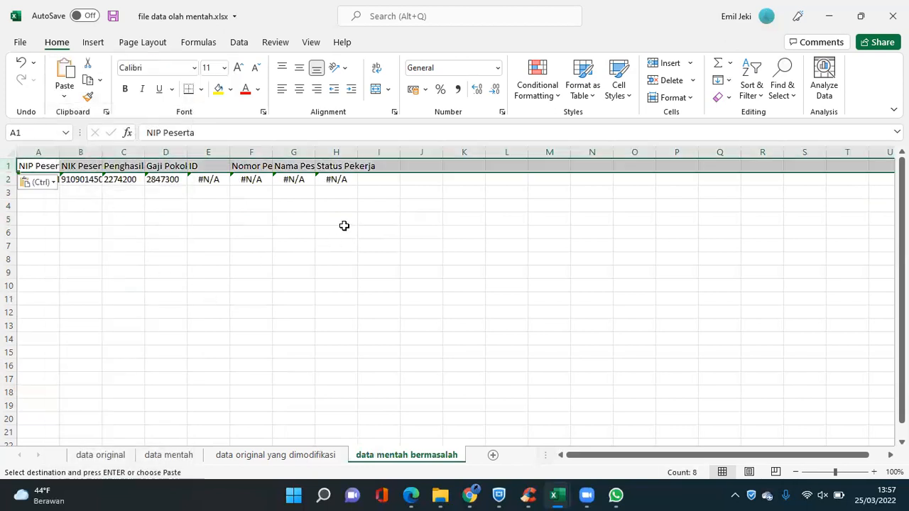
# - Add the header "kendala" in I1 and enter "data pns tidak ada di file original yang diunduh" in I2 of data mentah bermasalah
pyautogui.click(368, 165)
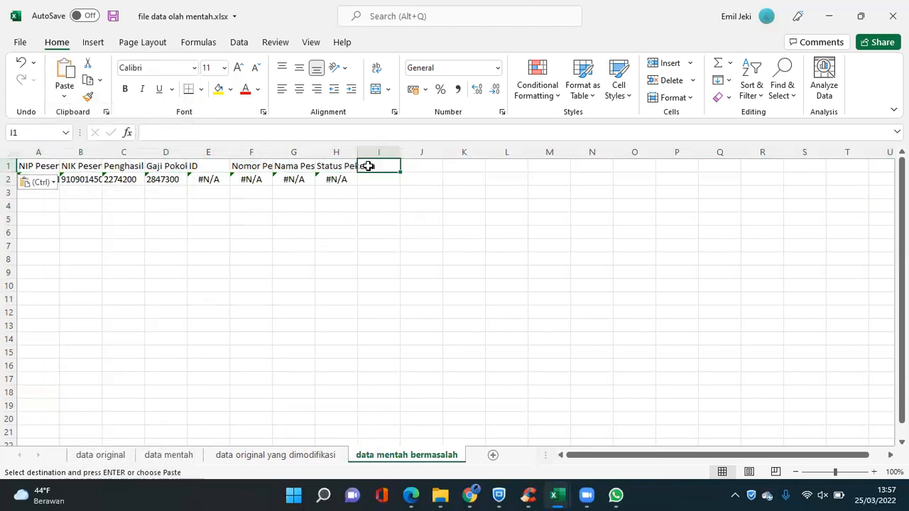
pyautogui.write('kendala')
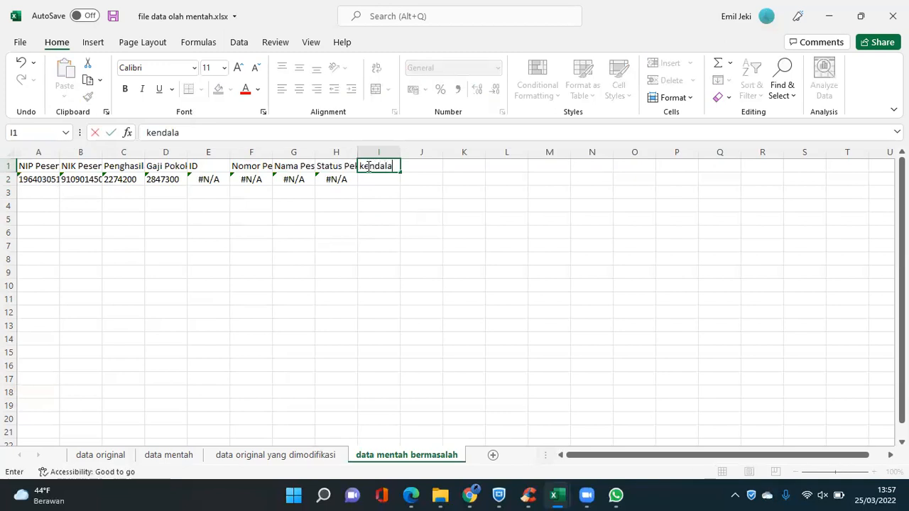
pyautogui.click(385, 219)
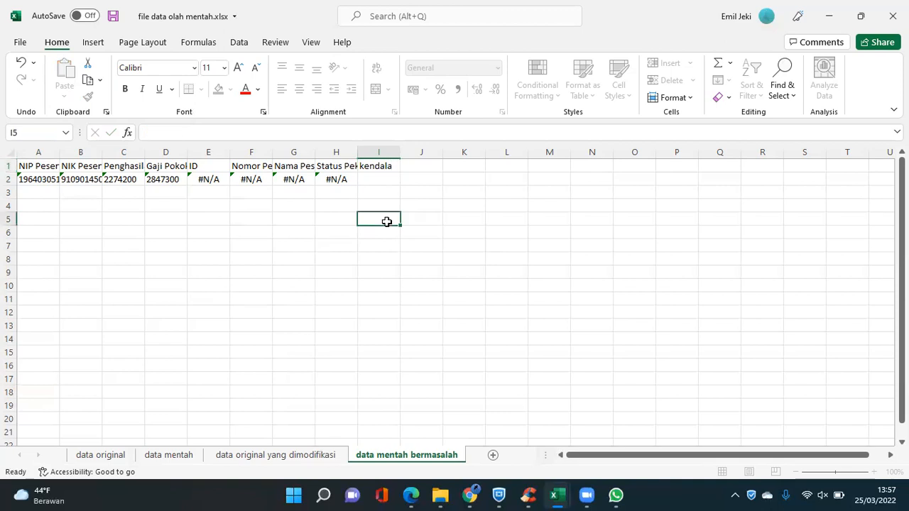
pyautogui.click(368, 179)
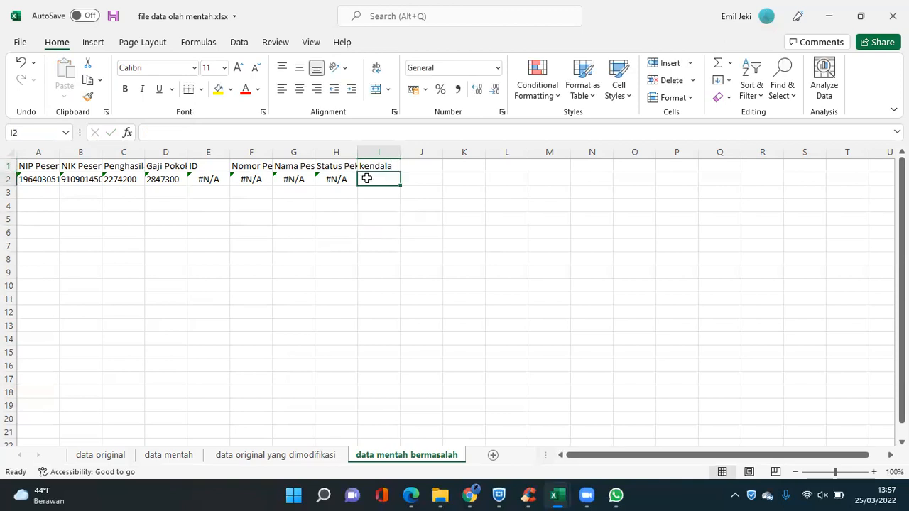
pyautogui.write('data pns tidak')
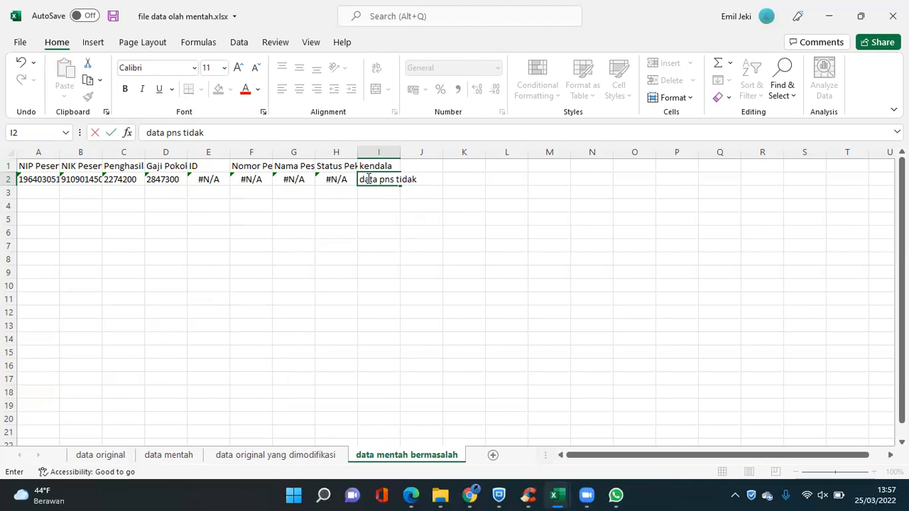
pyautogui.write(' ada di file original yang diunduh')
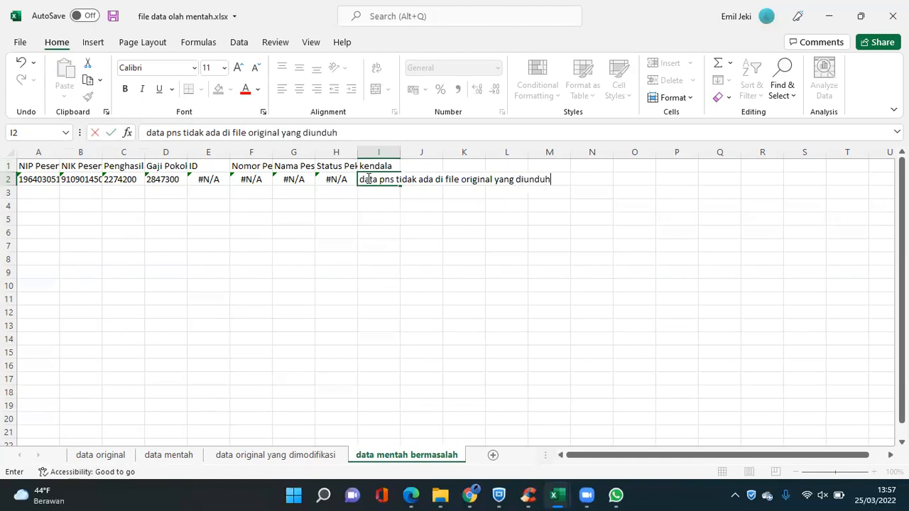
pyautogui.click(487, 243)
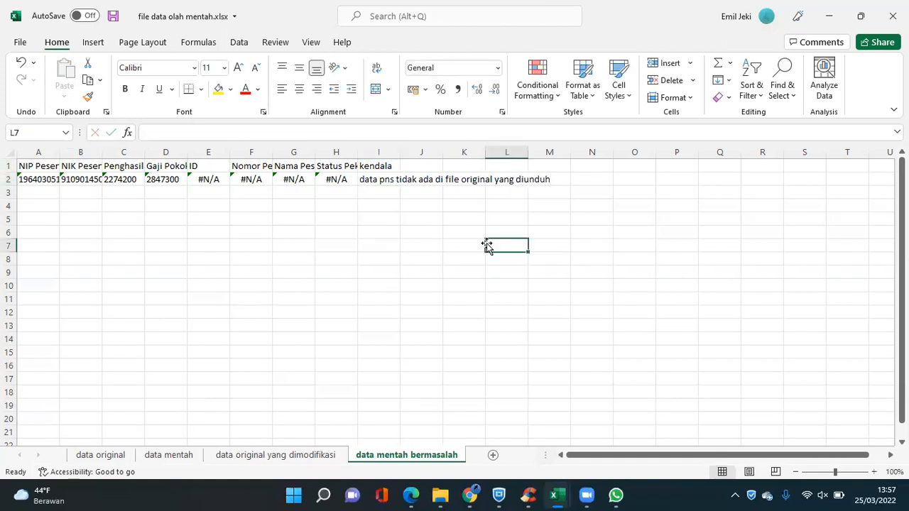
# - Fill the E4:H4 lookup formulas down to row 5 of the data mentah sheet
pyautogui.click(169, 455)
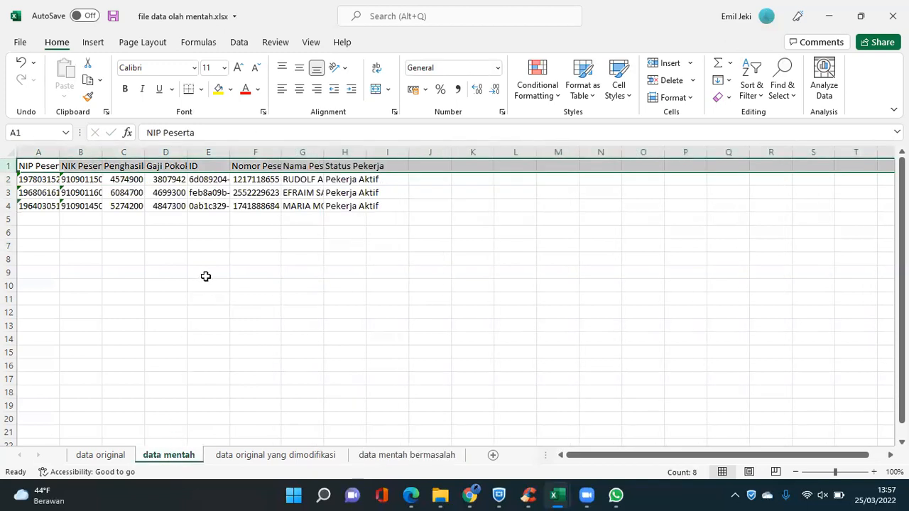
pyautogui.click(252, 283)
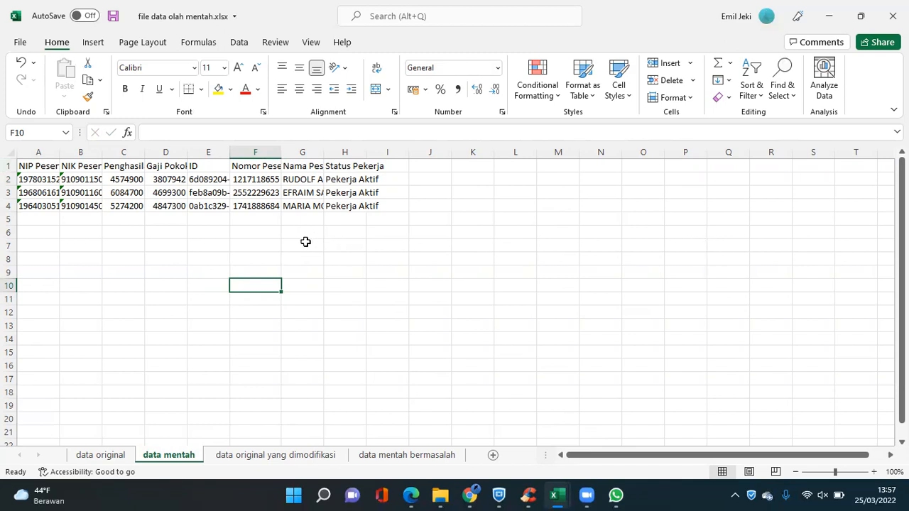
pyautogui.click(50, 220)
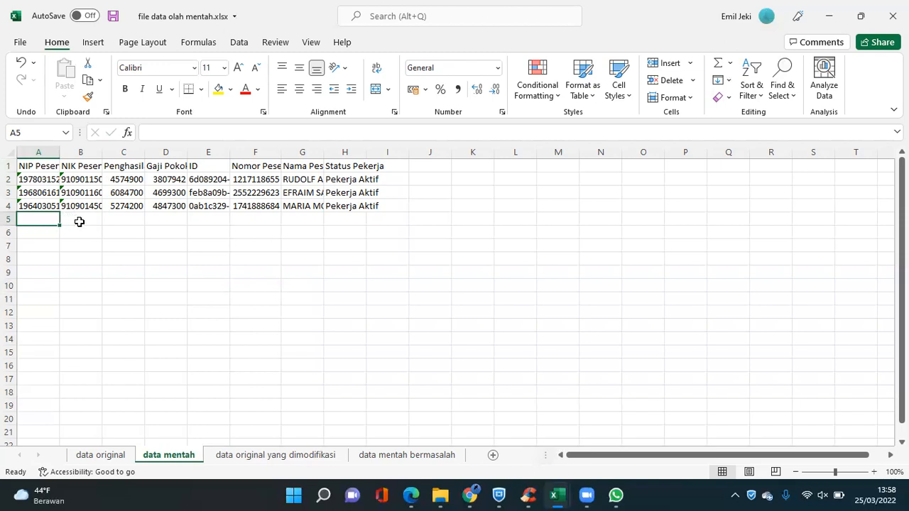
pyautogui.moveTo(80, 221); pyautogui.dragTo(80, 230)
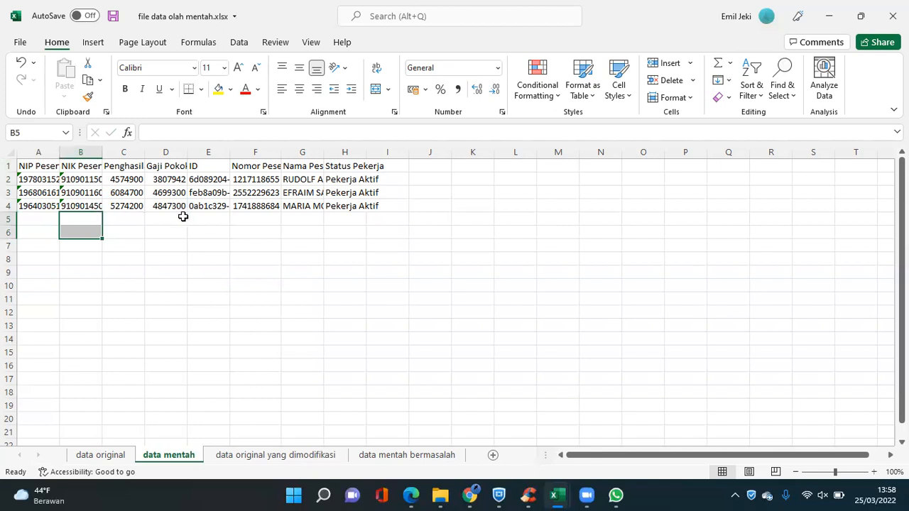
pyautogui.moveTo(209, 204); pyautogui.dragTo(357, 221)
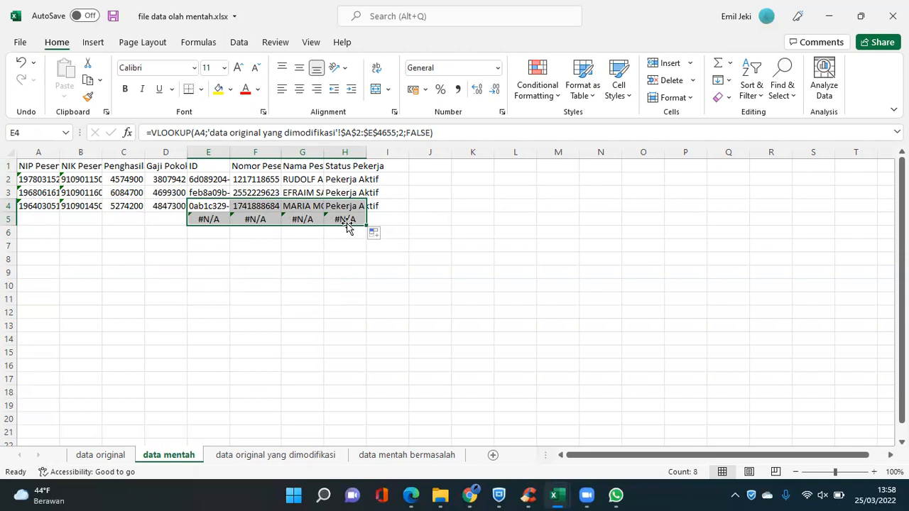
pyautogui.click(282, 263)
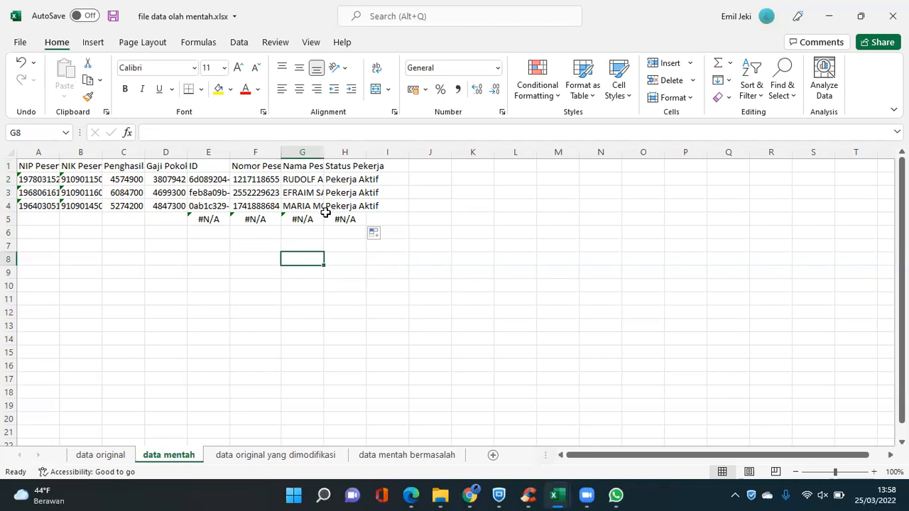
pyautogui.click(388, 298)
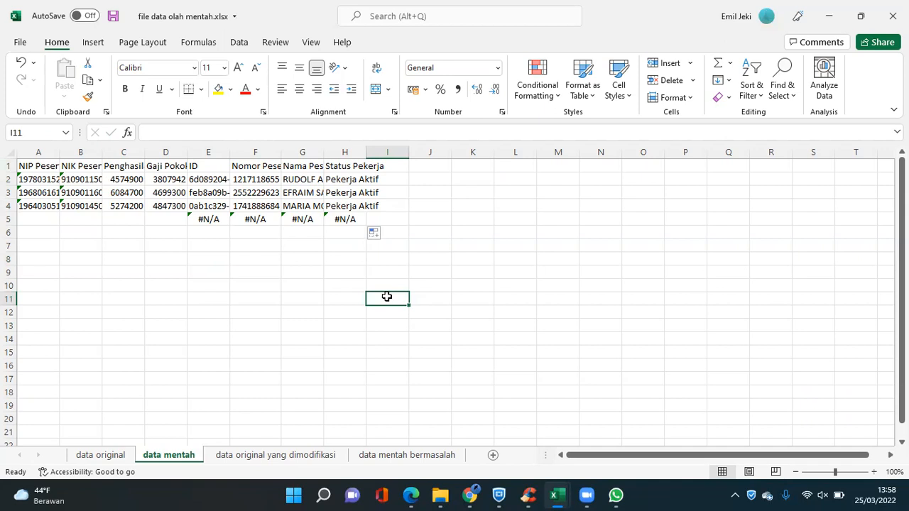
# - Examine the column headers on the Data Peserta sheet of the DAFTAR PESERTA_PEMERINTAH KAB. MIMIKA_25032022 workbook
pyautogui.moveTo(557, 495)
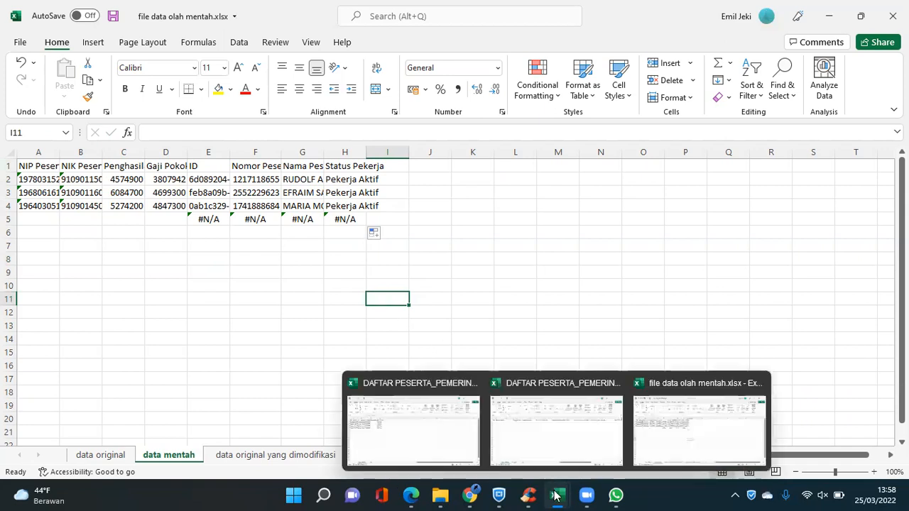
pyautogui.click(527, 446)
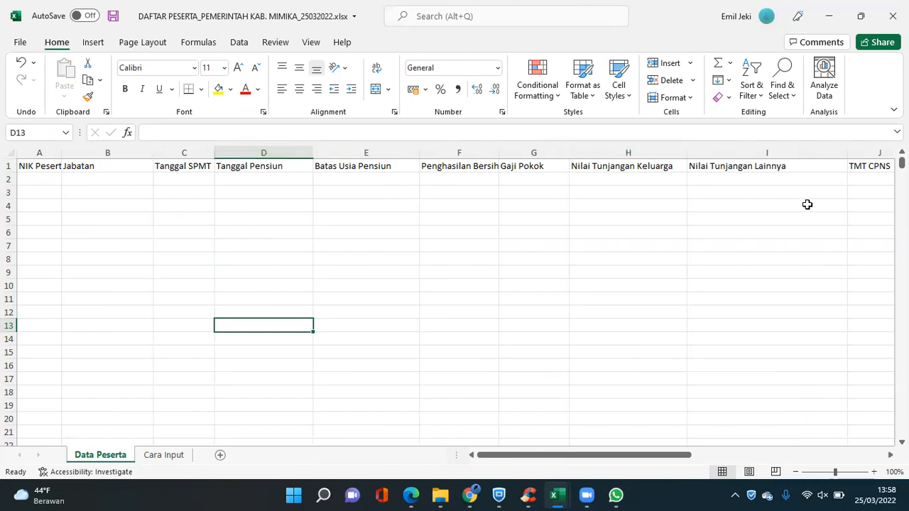
pyautogui.moveTo(637, 458); pyautogui.dragTo(569, 462)
pyautogui.click(102, 177)
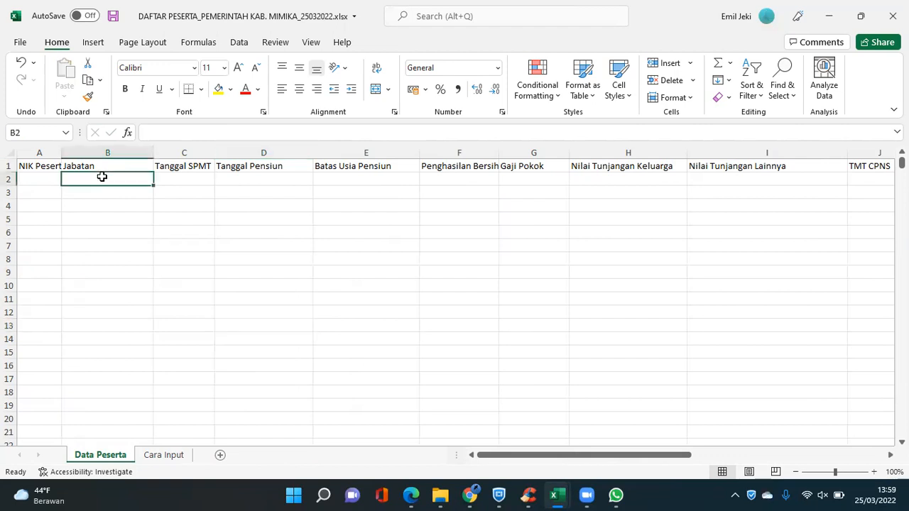
# - Copy the participant NIKs in B2:B4 of data mentah and paste them as values from A2 of the 25032022 workbook's Data Peserta sheet
pyautogui.click(553, 495)
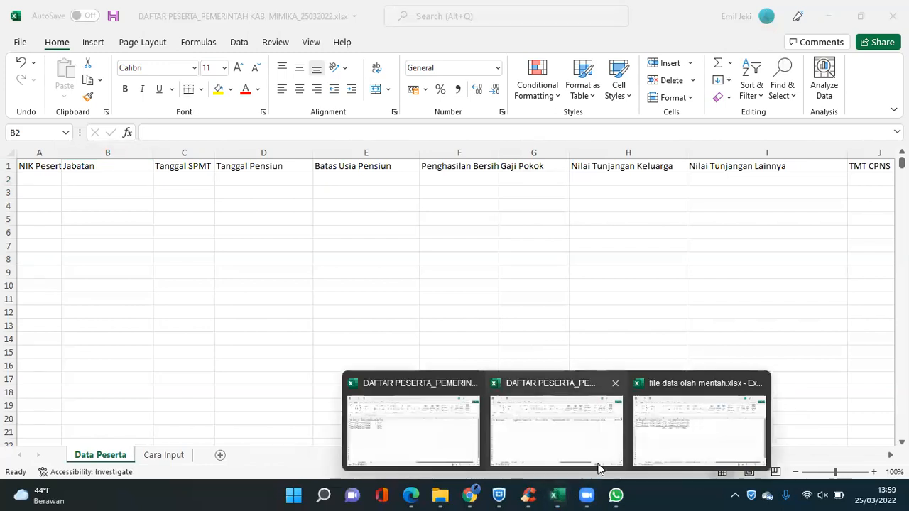
pyautogui.click(647, 448)
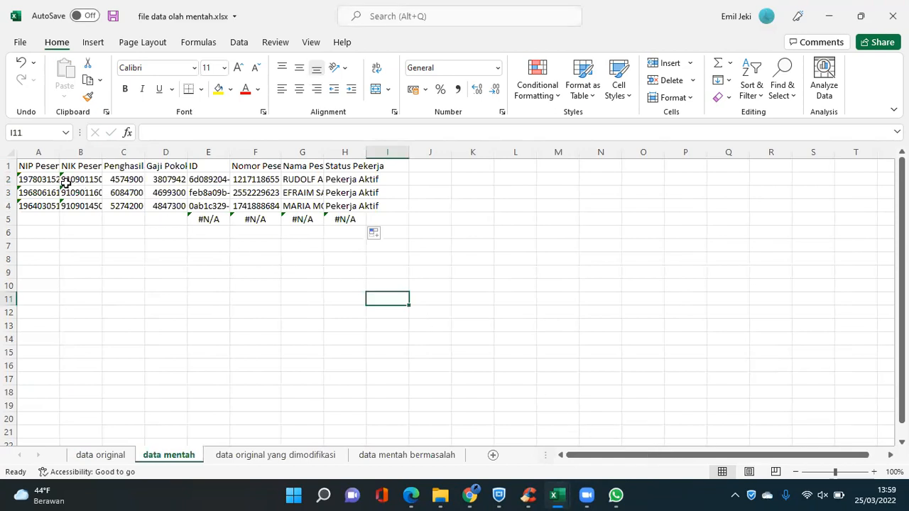
pyautogui.moveTo(92, 179); pyautogui.dragTo(92, 207)
pyautogui.rightClick(94, 205)
pyautogui.click(130, 112)
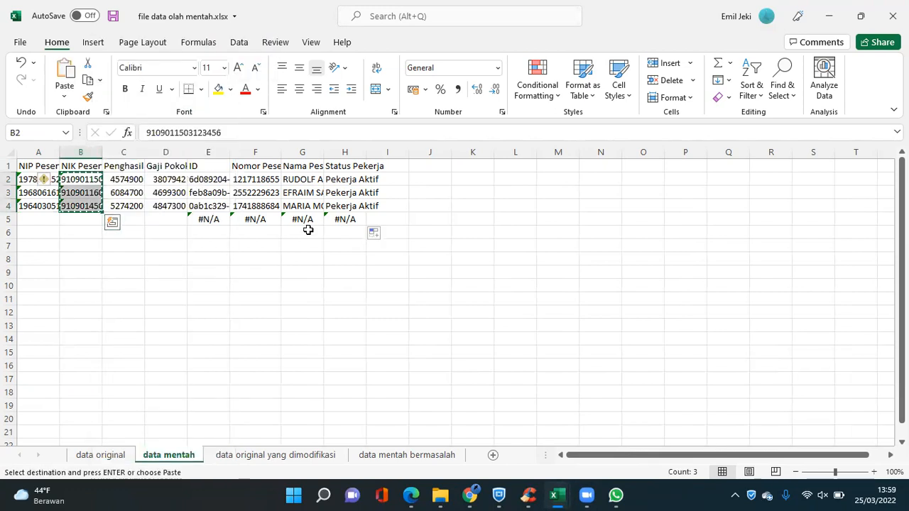
pyautogui.moveTo(557, 495)
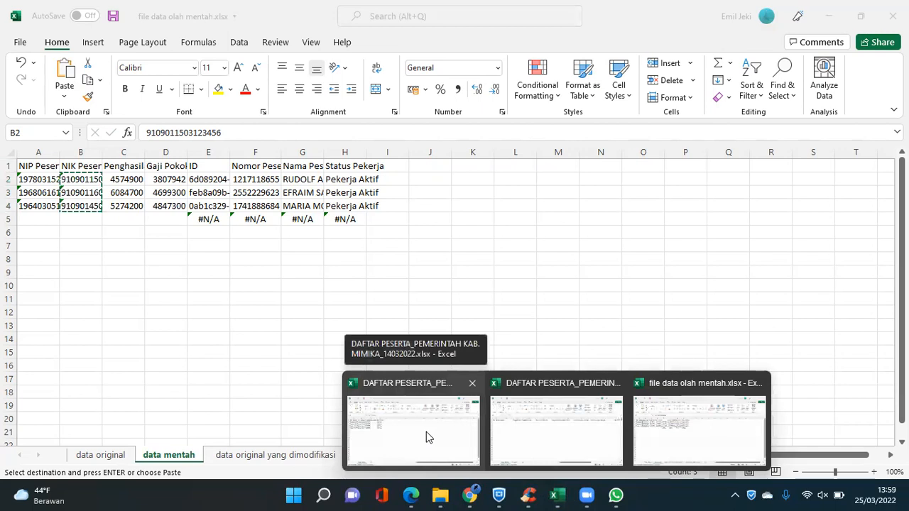
pyautogui.click(506, 425)
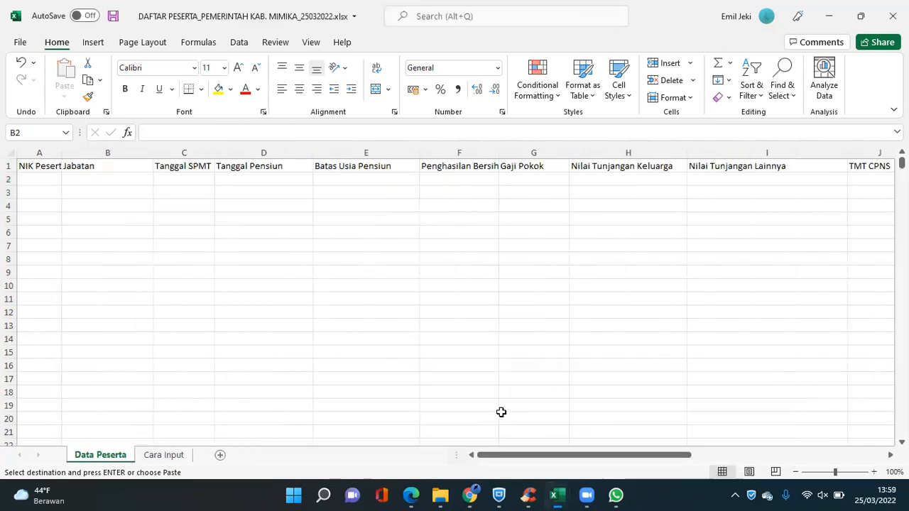
pyautogui.click(39, 177)
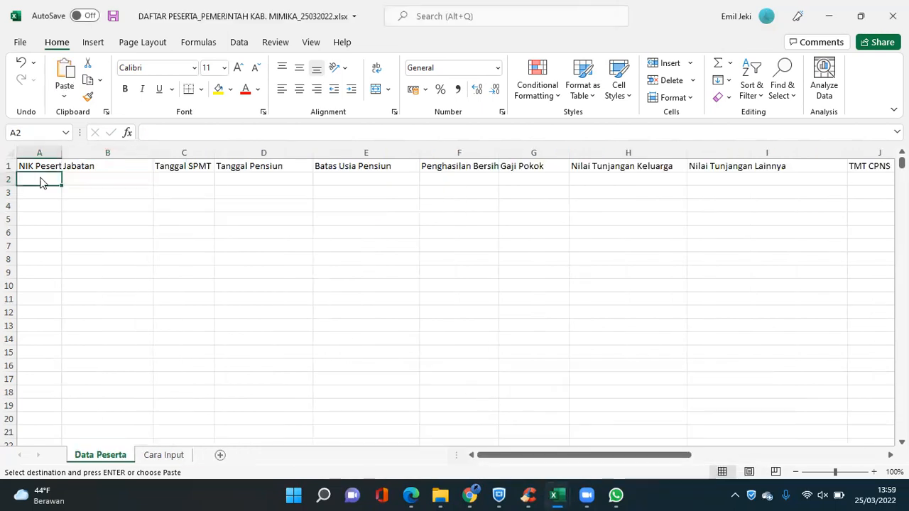
pyautogui.rightClick(41, 180)
pyautogui.click(90, 176)
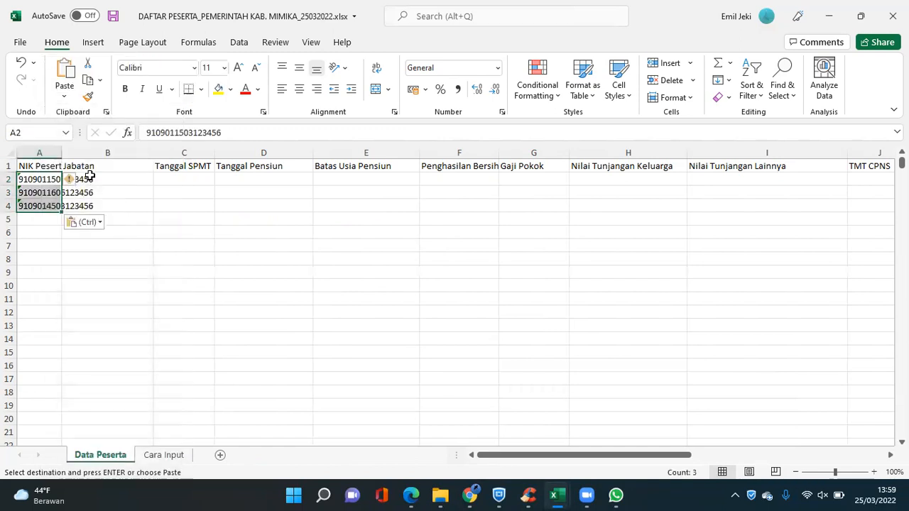
pyautogui.click(130, 251)
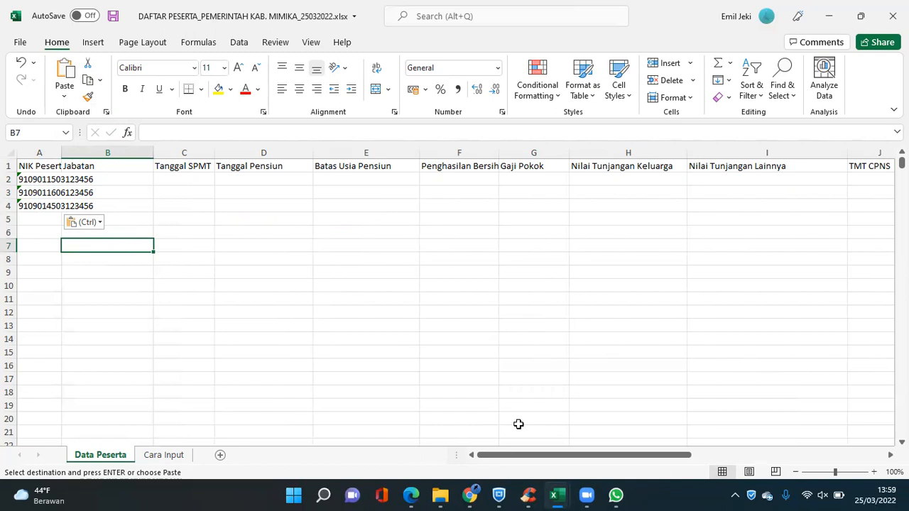
# - Copy the net income and base salary values in C2:D4 of data mentah and paste them as values from F2 of Data Peserta
pyautogui.moveTo(557, 496)
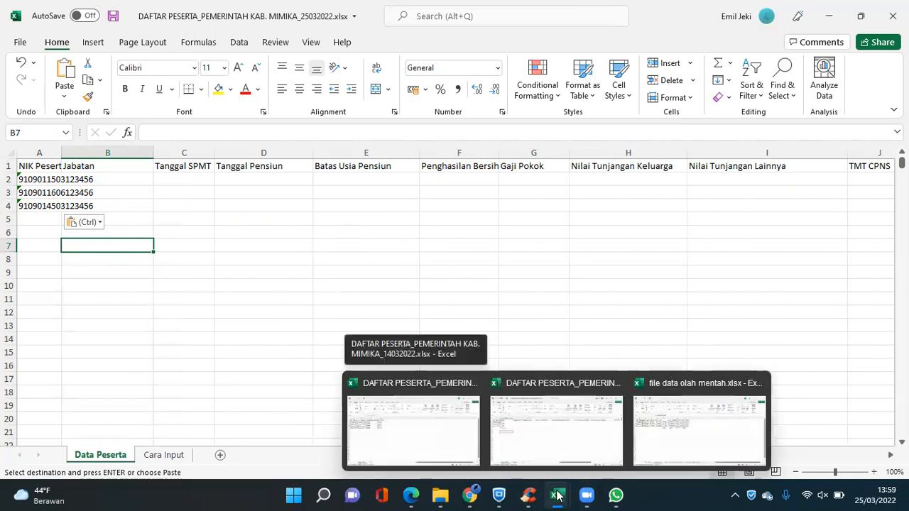
pyautogui.click(642, 431)
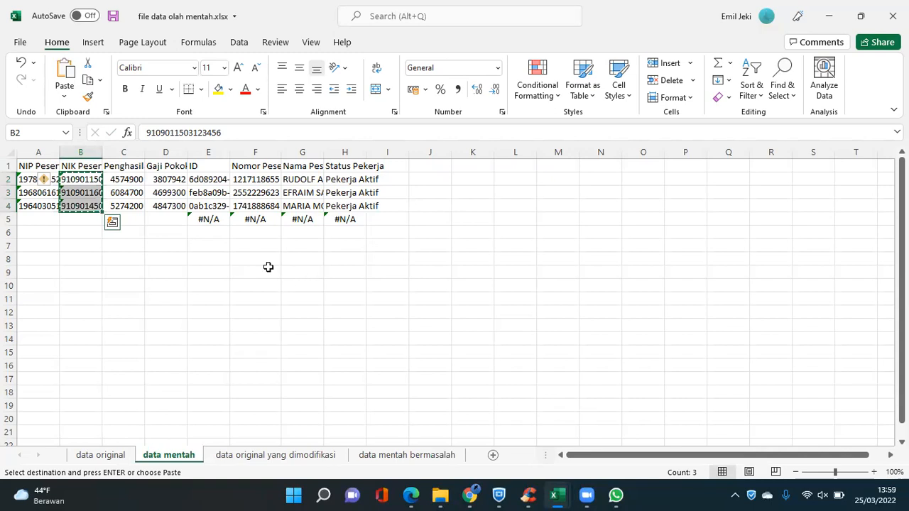
pyautogui.moveTo(136, 175); pyautogui.dragTo(164, 199)
pyautogui.rightClick(164, 200)
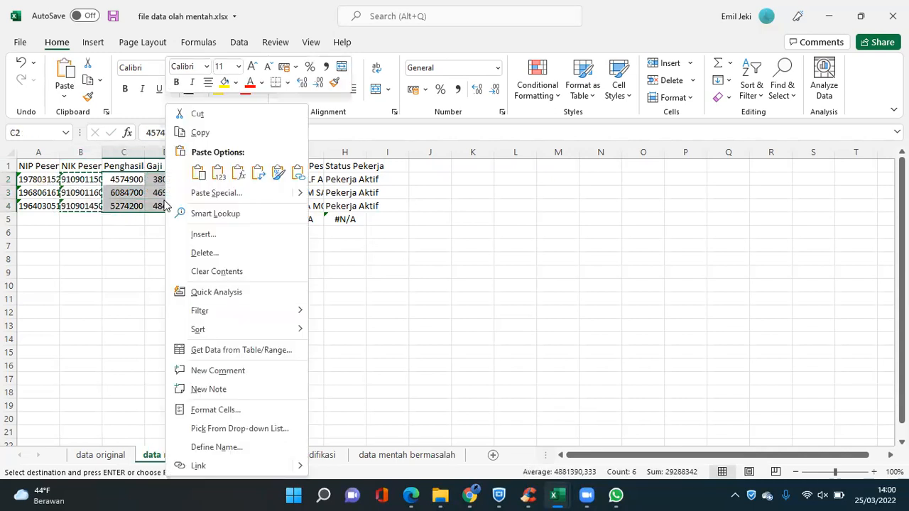
pyautogui.click(197, 132)
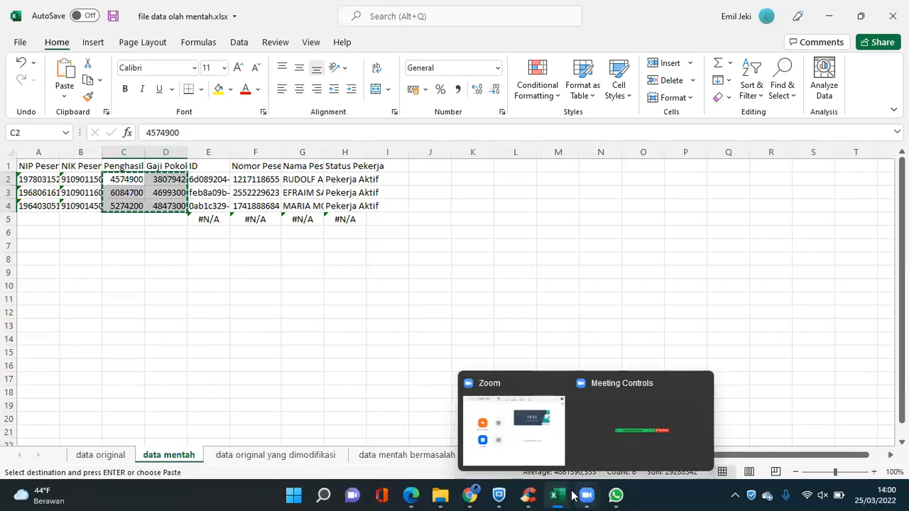
pyautogui.moveTo(557, 494)
pyautogui.click(528, 454)
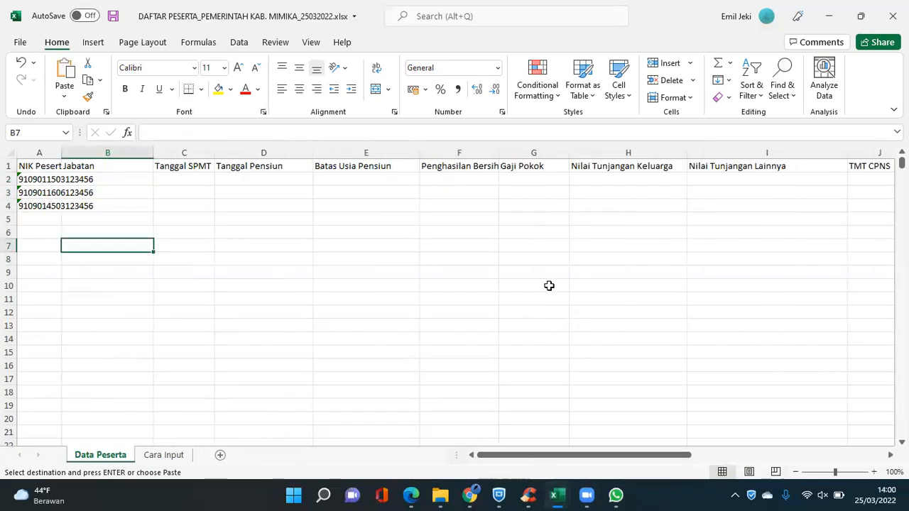
pyautogui.click(482, 180)
pyautogui.rightClick(484, 183)
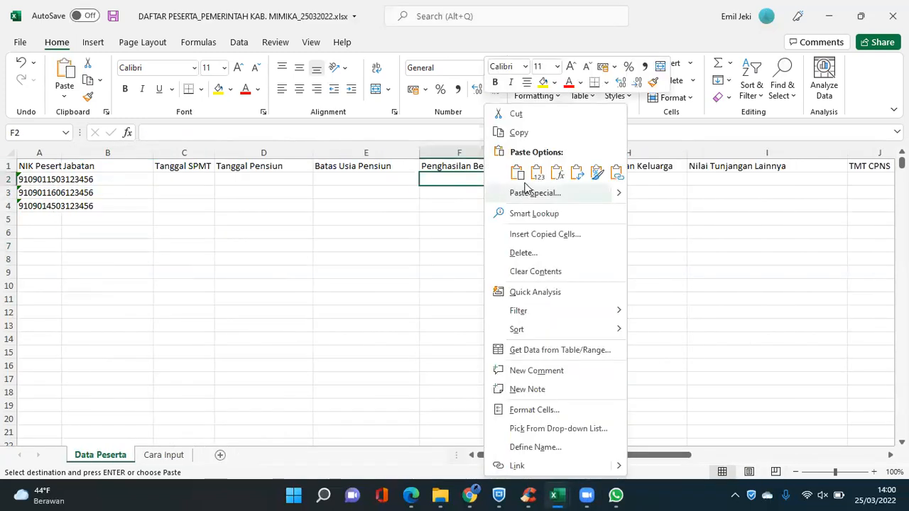
pyautogui.click(537, 173)
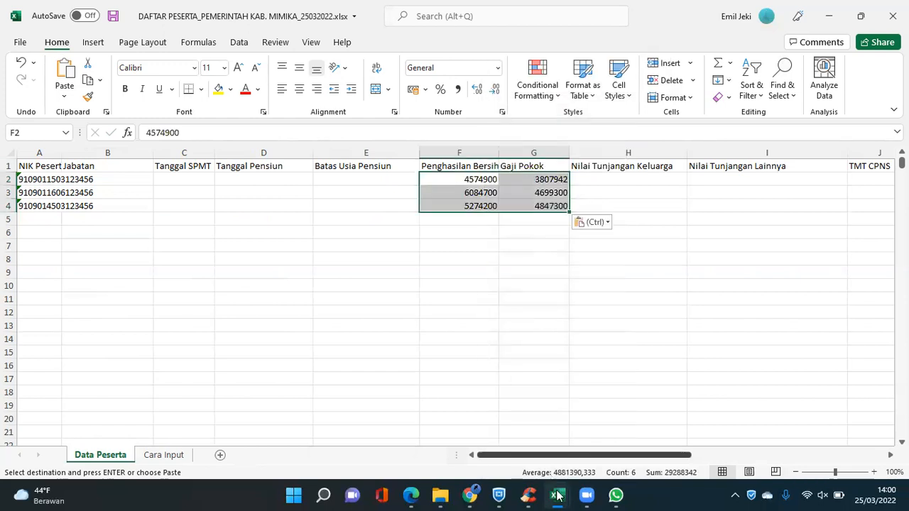
# - Copy the lookup results in E2:H4 of data mentah and paste them as values from O2 of the 25032022 workbook's Data Peserta sheet
pyautogui.moveTo(559, 495)
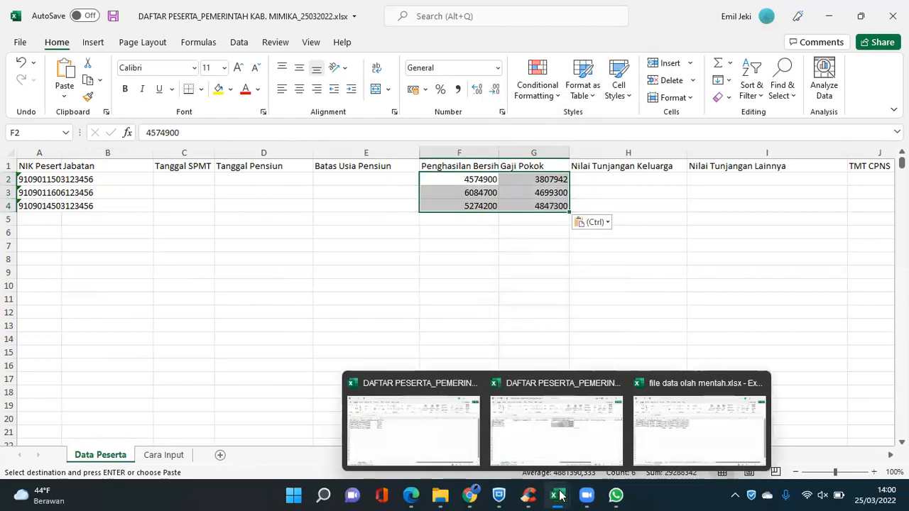
pyautogui.click(655, 458)
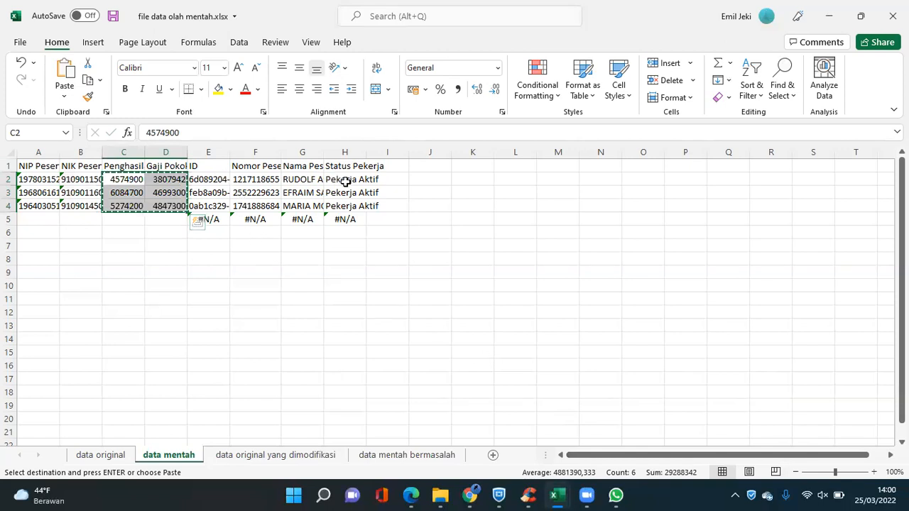
pyautogui.moveTo(215, 176); pyautogui.dragTo(344, 206)
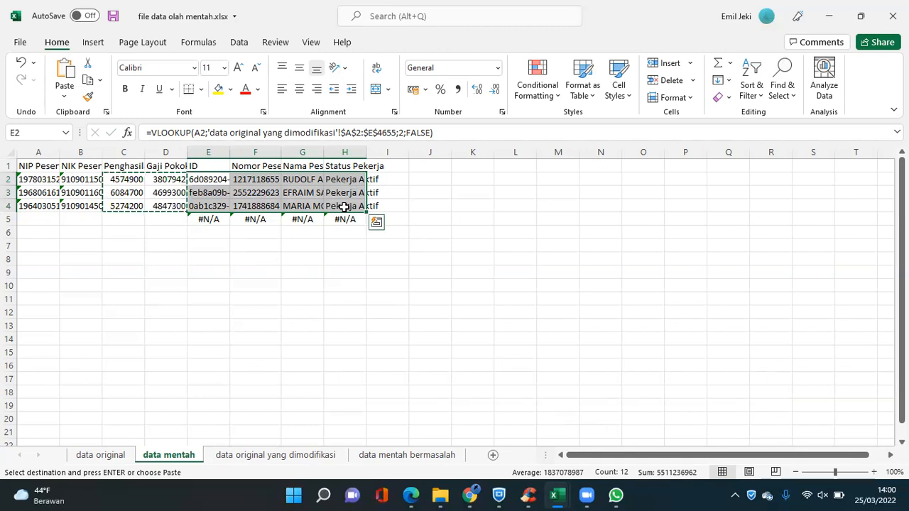
pyautogui.rightClick(346, 206)
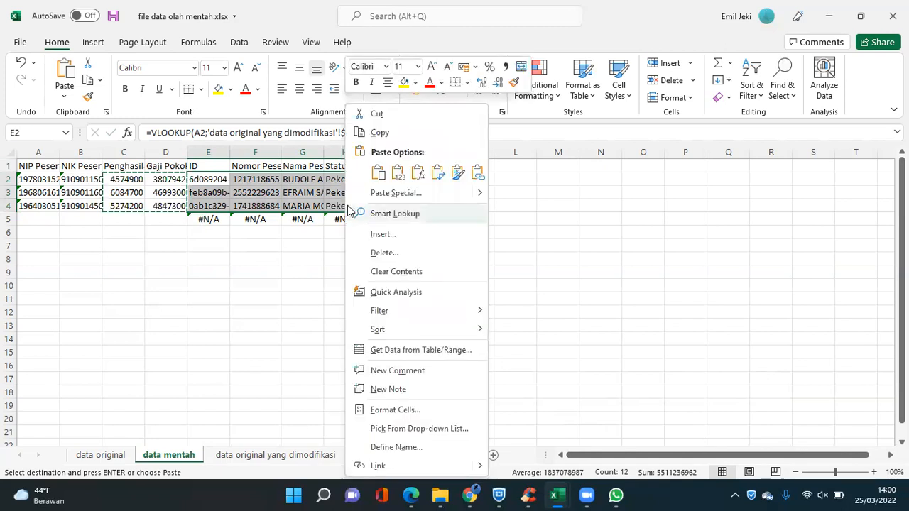
pyautogui.click(424, 135)
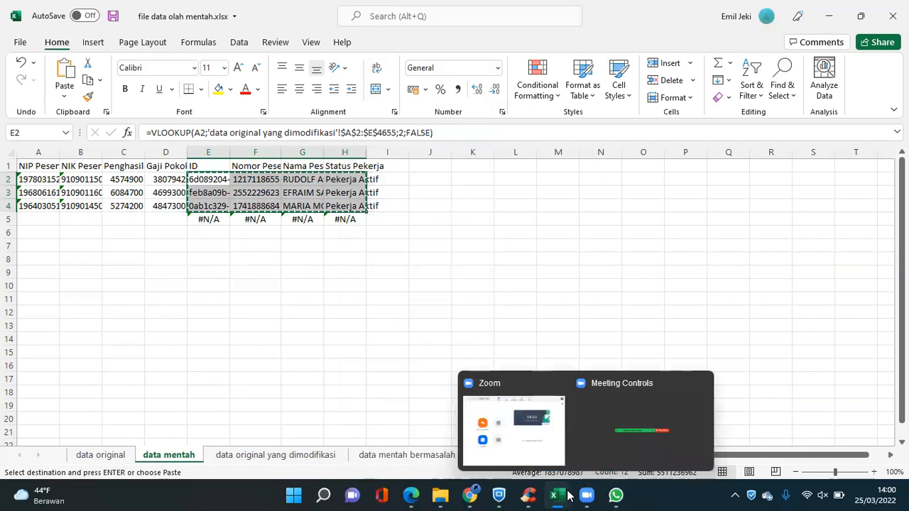
pyautogui.moveTo(558, 495)
pyautogui.click(526, 445)
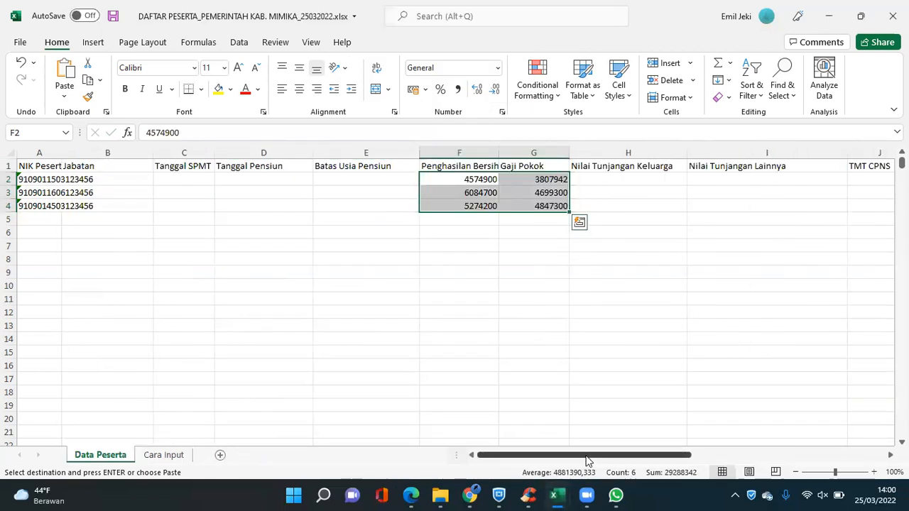
pyautogui.hscroll(1, 608, 463)
pyautogui.moveTo(607, 462); pyautogui.dragTo(857, 432)
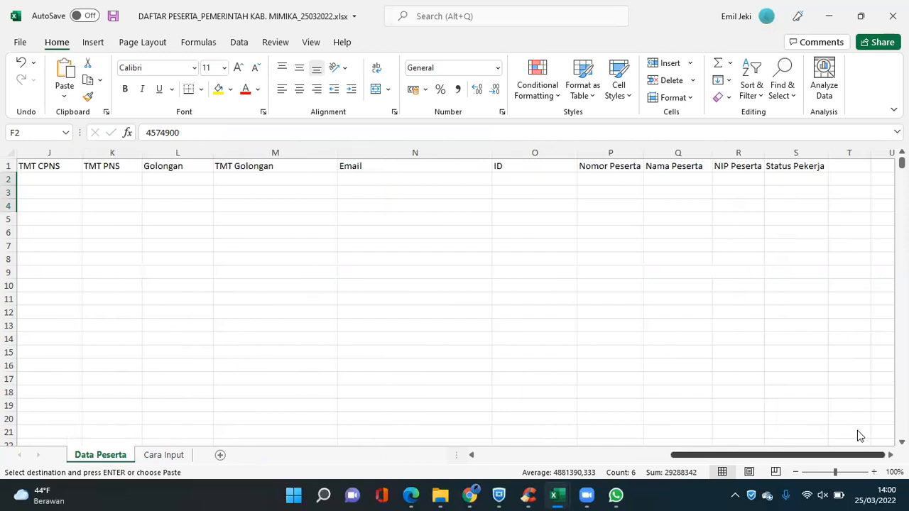
pyautogui.click(550, 179)
pyautogui.rightClick(552, 182)
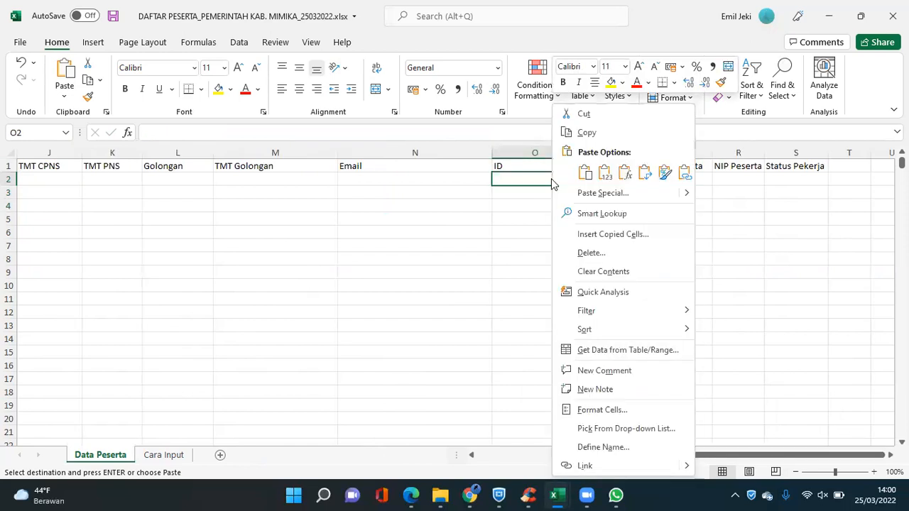
pyautogui.click(605, 173)
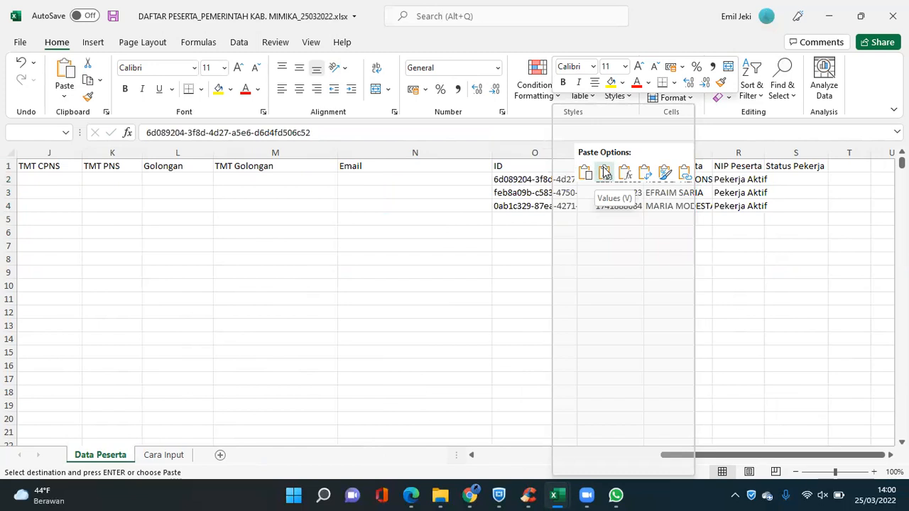
pyautogui.click(735, 270)
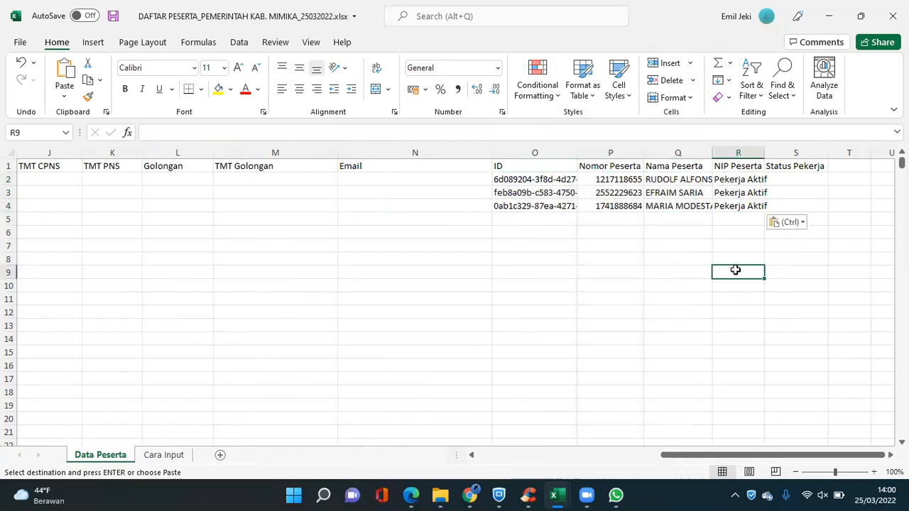
# - Try to move the worker status values from R2:R4 to S2 by inserting the cut cells
pyautogui.moveTo(737, 179); pyautogui.dragTo(739, 206)
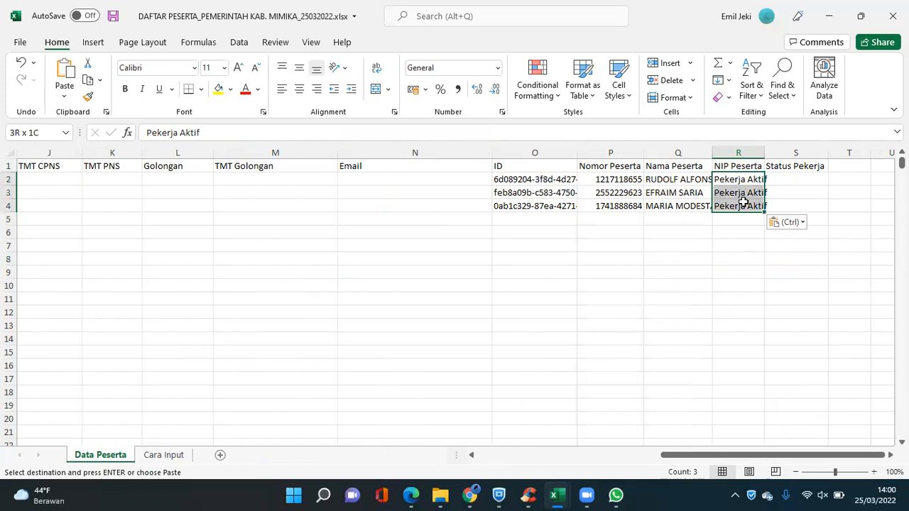
pyautogui.rightClick(738, 206)
pyautogui.click(782, 111)
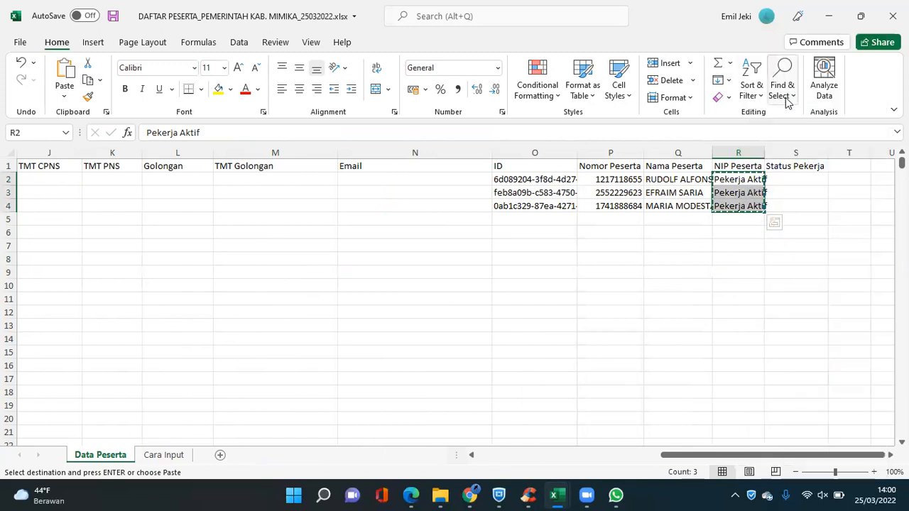
pyautogui.click(787, 179)
pyautogui.rightClick(787, 181)
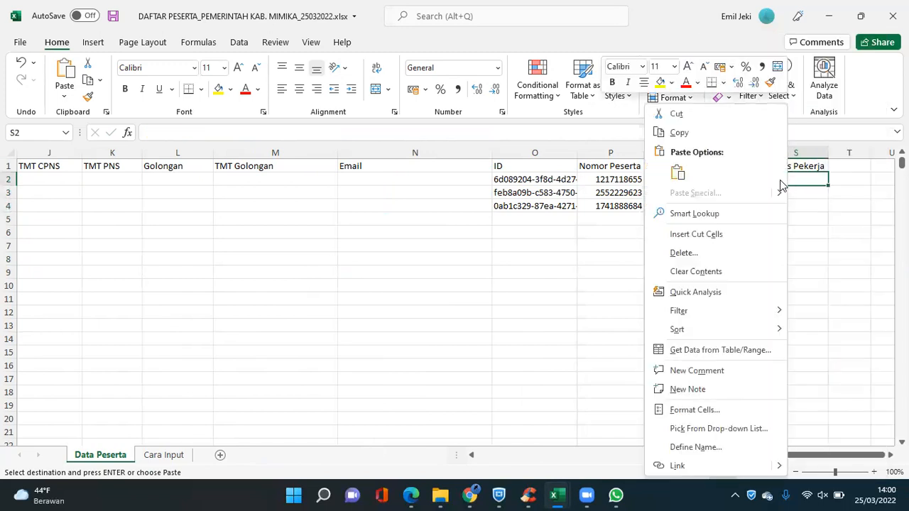
pyautogui.click(715, 235)
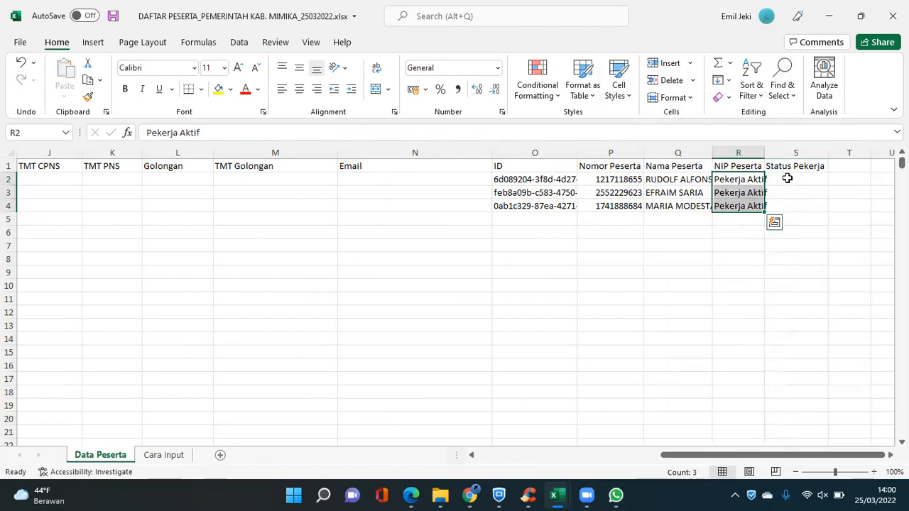
# - Cut the worker status values in R2:R4 and paste them into the Status Pekerja column from S2
pyautogui.rightClick(750, 189)
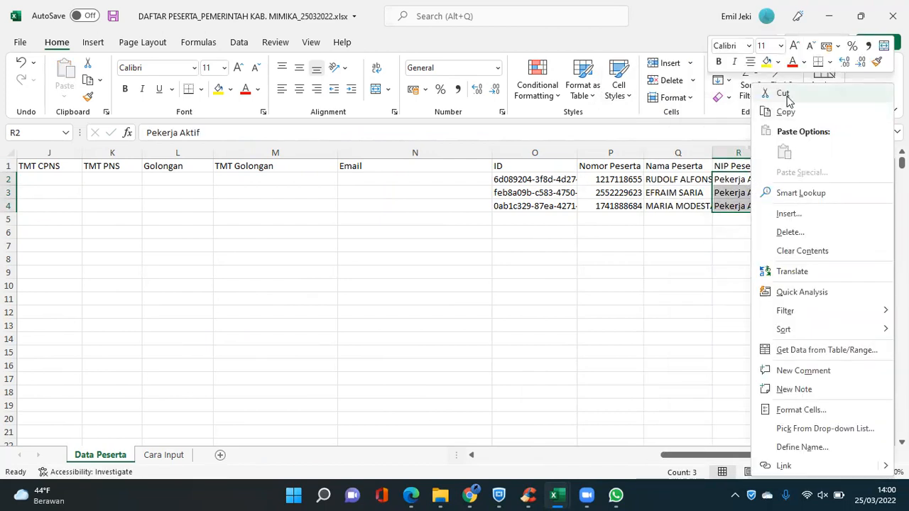
pyautogui.click(784, 111)
pyautogui.click(789, 182)
pyautogui.rightClick(792, 184)
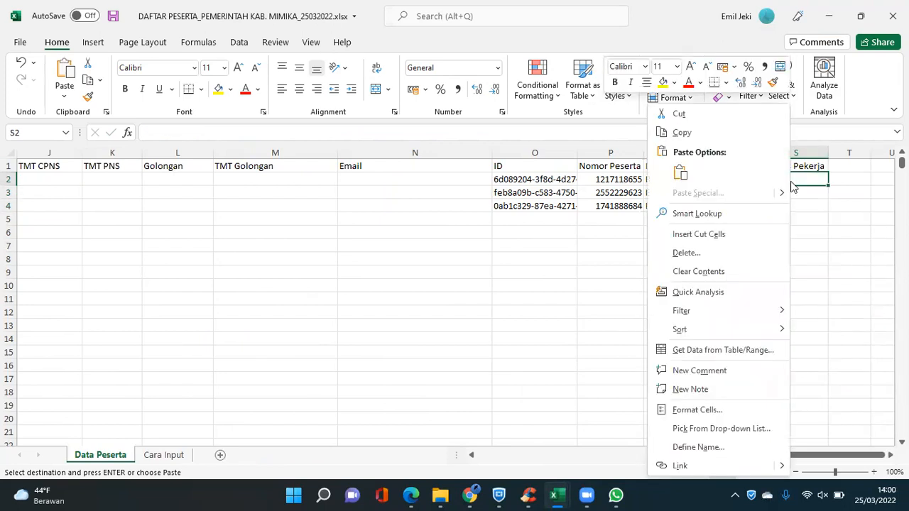
pyautogui.click(680, 173)
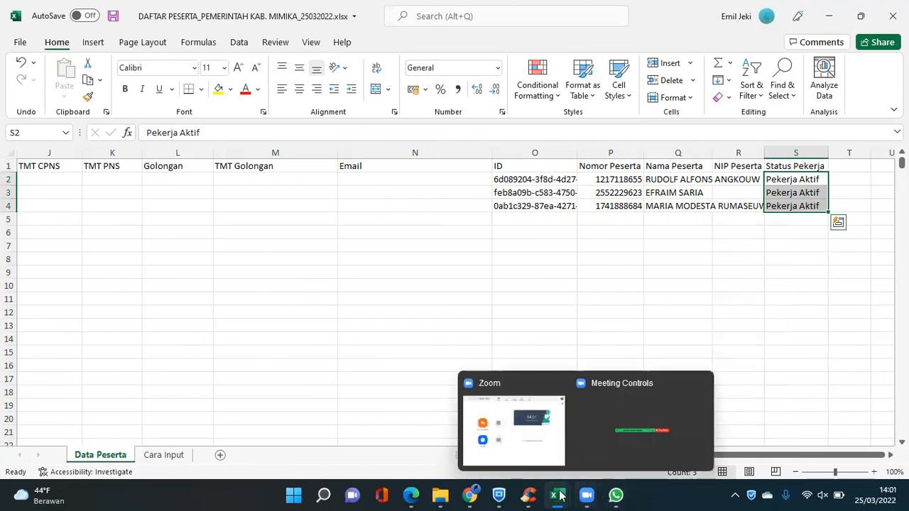
# - Copy the participant NIPs in A2:A4 of data mentah and paste them as values from R2 of Data Peserta
pyautogui.moveTo(559, 496)
pyautogui.click(655, 430)
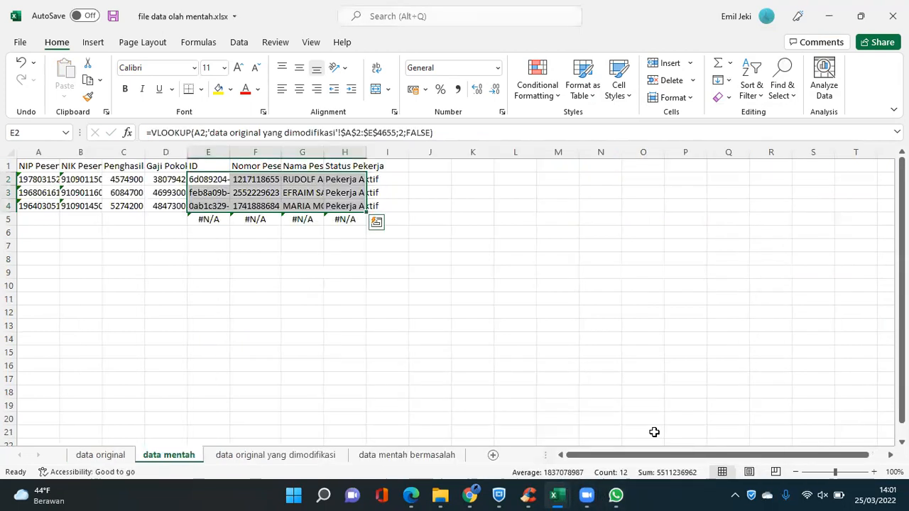
pyautogui.click(27, 181)
pyautogui.moveTo(27, 183); pyautogui.dragTo(32, 205)
pyautogui.rightClick(32, 205)
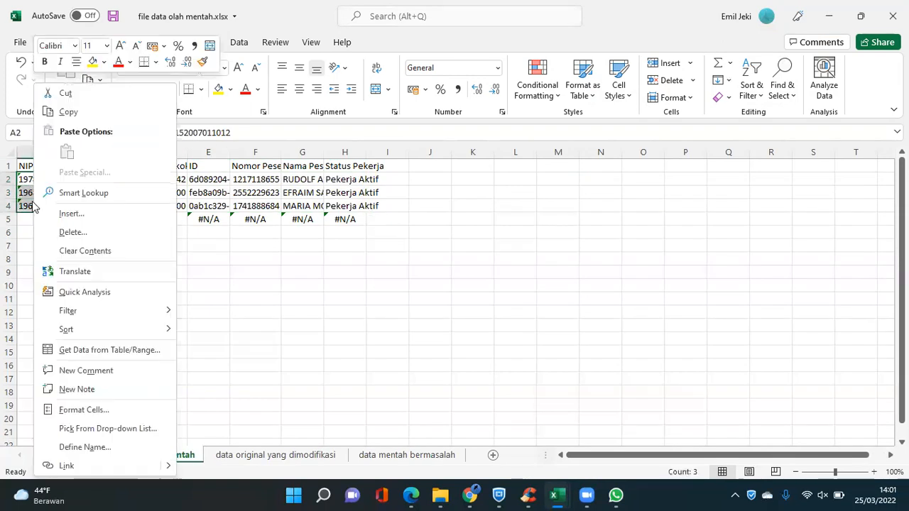
pyautogui.click(89, 111)
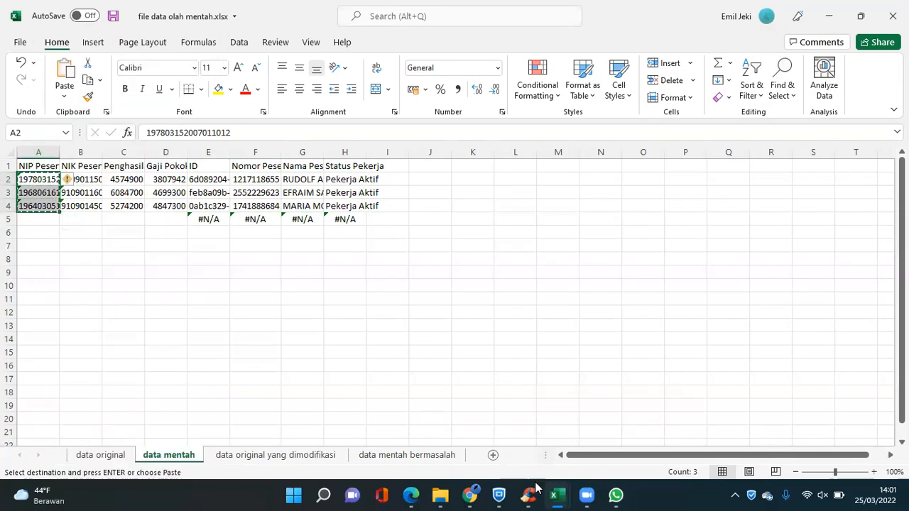
pyautogui.click(565, 495)
pyautogui.click(547, 462)
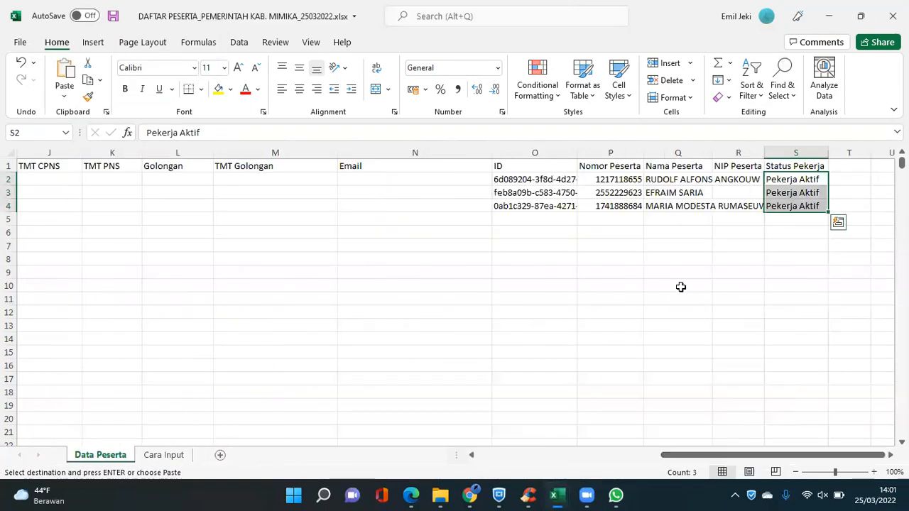
pyautogui.rightClick(724, 178)
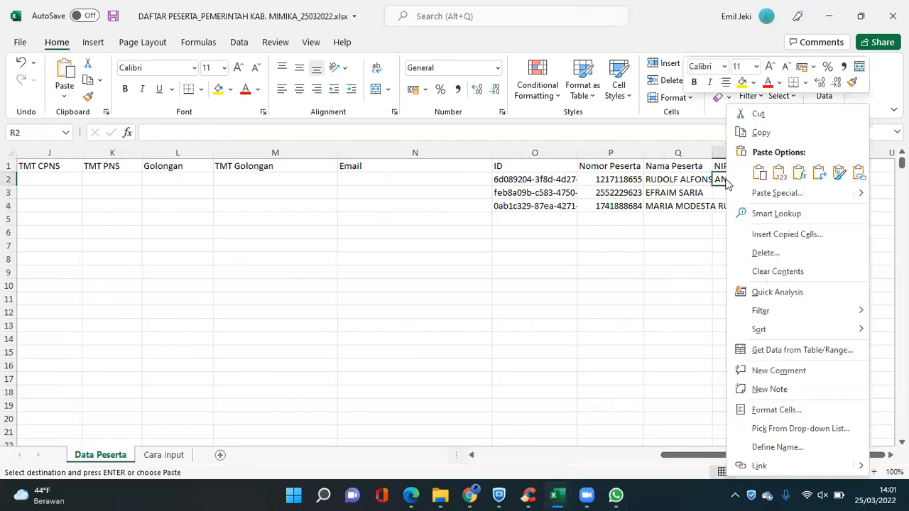
pyautogui.click(774, 166)
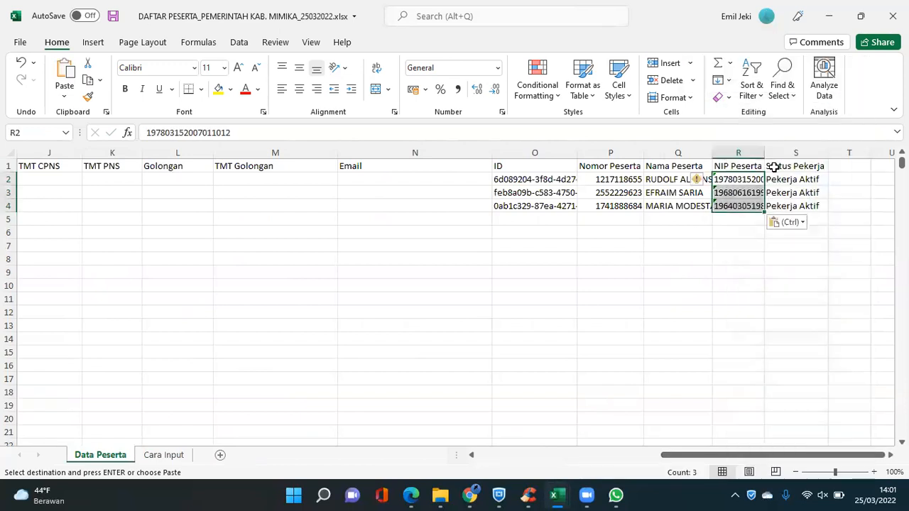
pyautogui.click(722, 336)
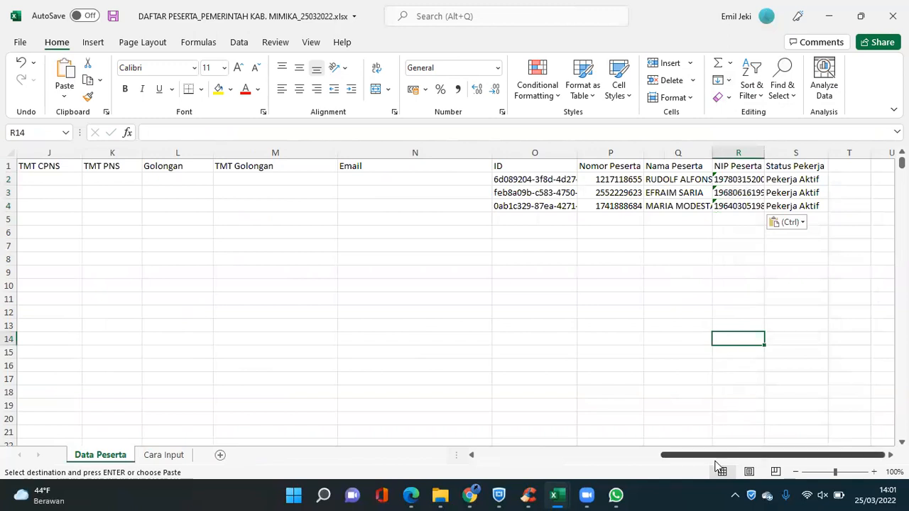
# - Review the filled columns of the Data Peserta sheet from NIK Peserta through Status Pekerja
pyautogui.moveTo(712, 460); pyautogui.dragTo(502, 455)
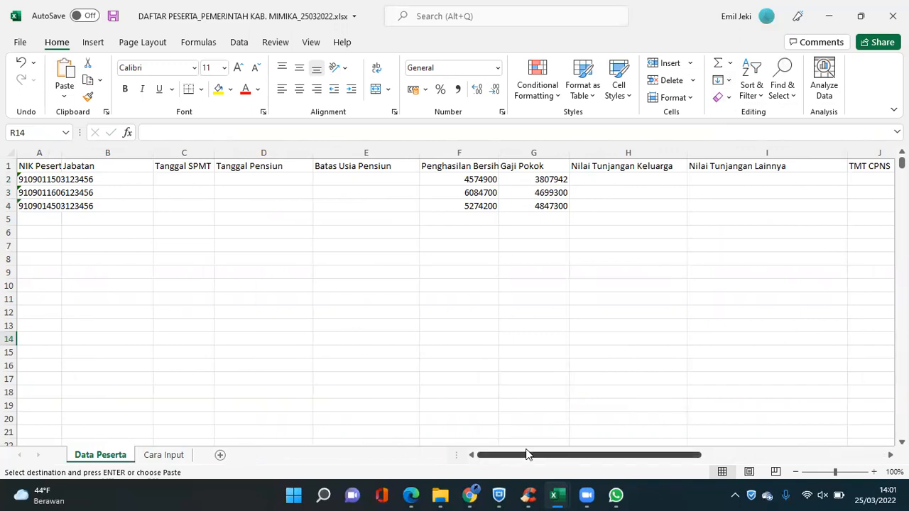
pyautogui.moveTo(531, 460); pyautogui.dragTo(736, 455)
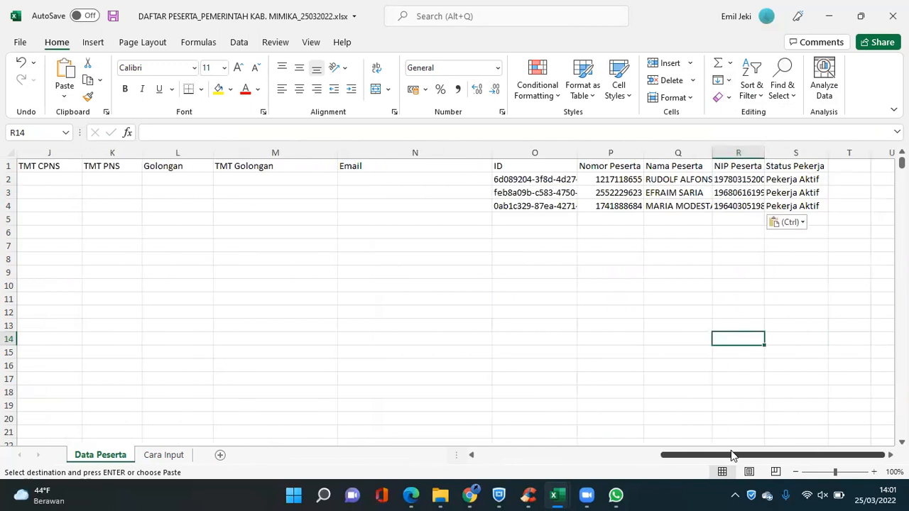
pyautogui.moveTo(720, 456); pyautogui.dragTo(374, 450)
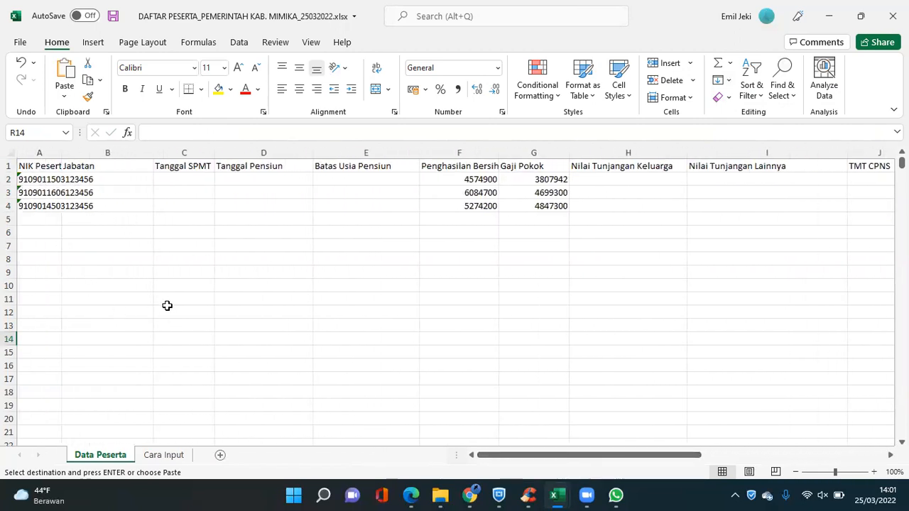
pyautogui.moveTo(586, 490)
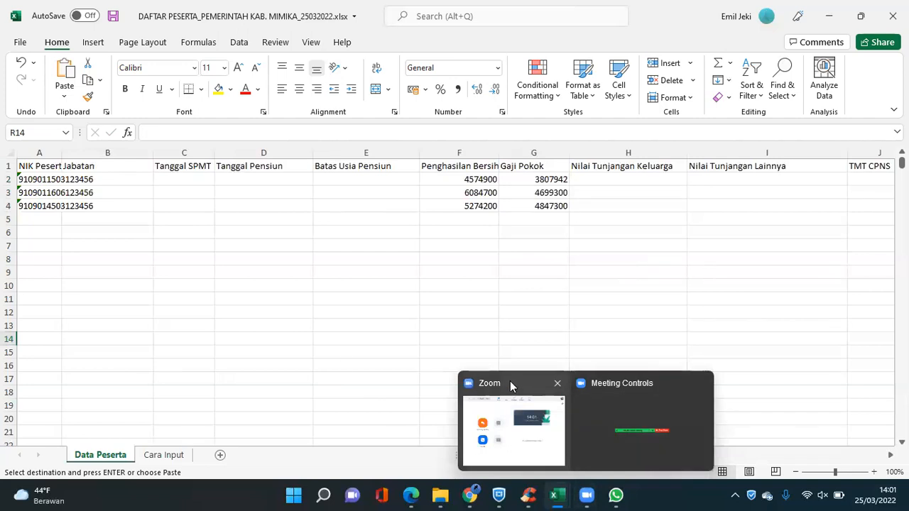
pyautogui.click(781, 384)
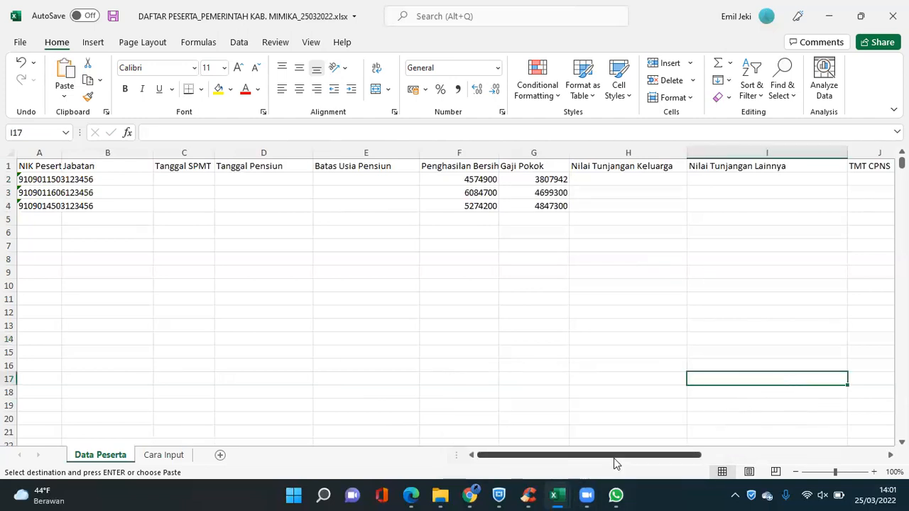
pyautogui.moveTo(615, 458); pyautogui.dragTo(327, 292)
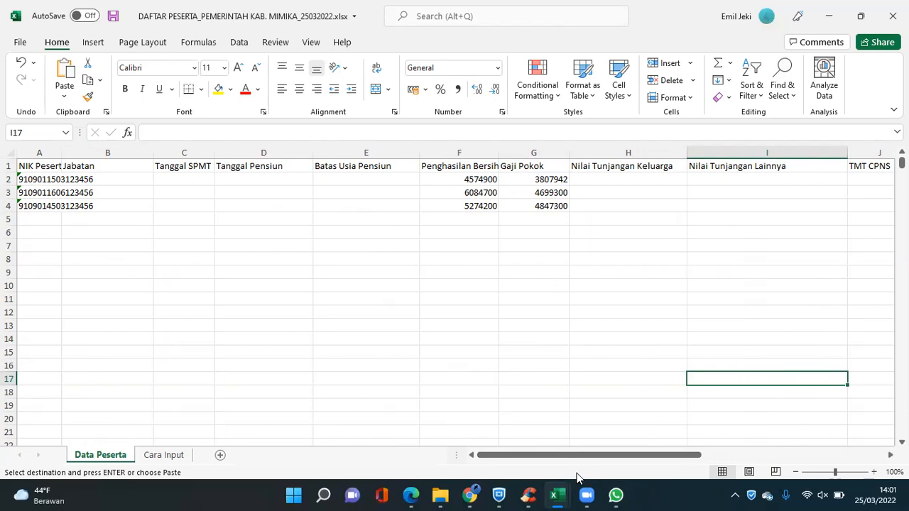
pyautogui.moveTo(576, 458); pyautogui.dragTo(770, 465)
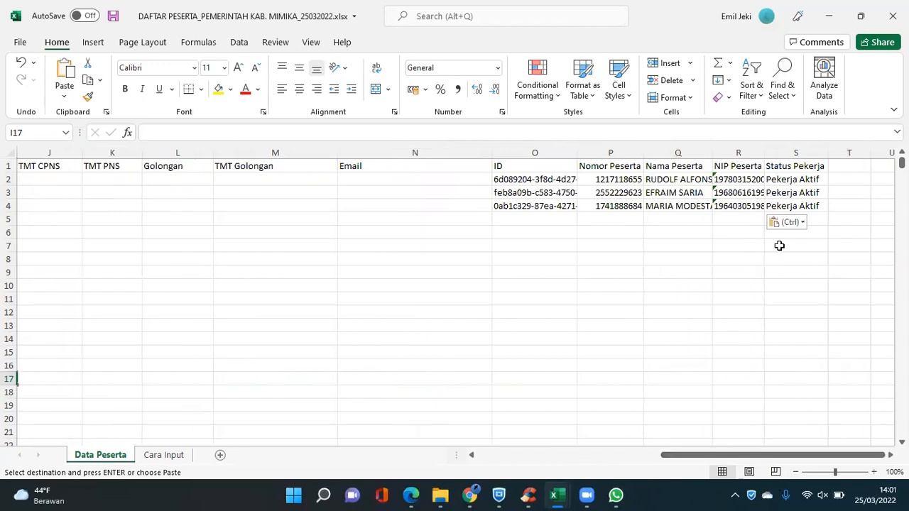
pyautogui.moveTo(714, 458); pyautogui.dragTo(492, 469)
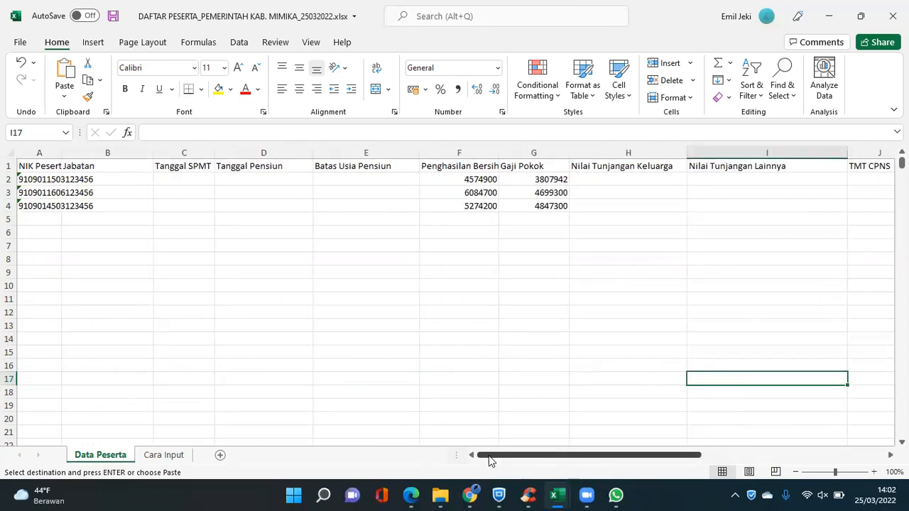
pyautogui.moveTo(496, 462)
pyautogui.mouseDown()
pyautogui.moveTo(558, 454)
pyautogui.moveTo(726, 463)
pyautogui.moveTo(487, 467)
pyautogui.mouseUp()
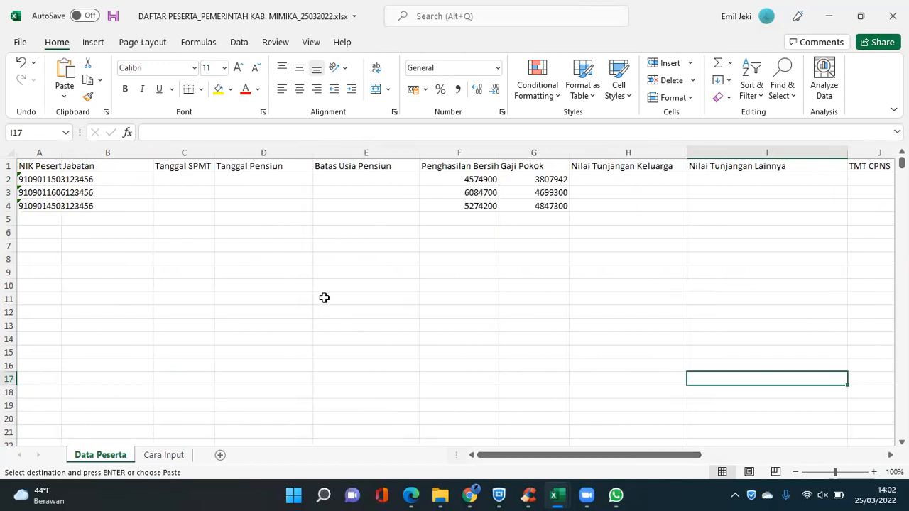
pyautogui.moveTo(519, 460); pyautogui.dragTo(490, 458)
# - Save the workbook as DAFTAR PESERTA_PEMERINTAH KAB. MIMIKA_25032022.xlsx in Downloads, replacing the existing file, and close it
pyautogui.click(20, 42)
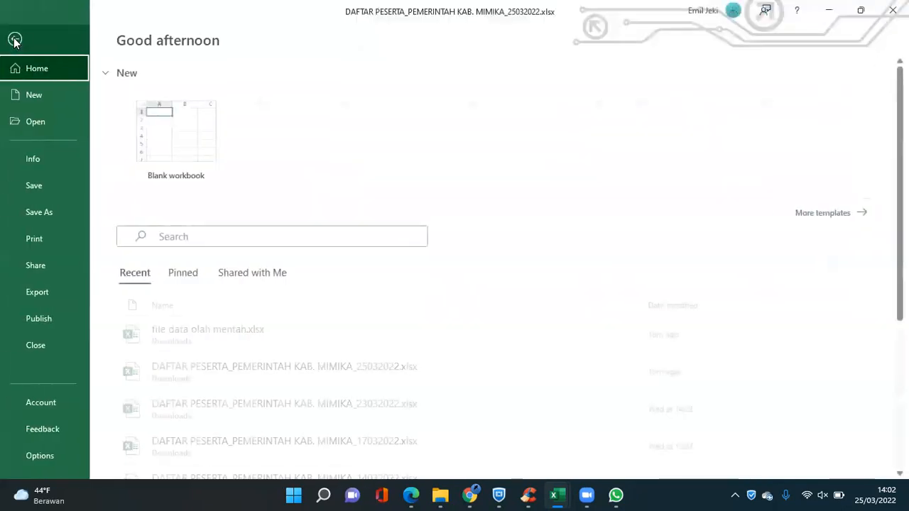
pyautogui.click(33, 212)
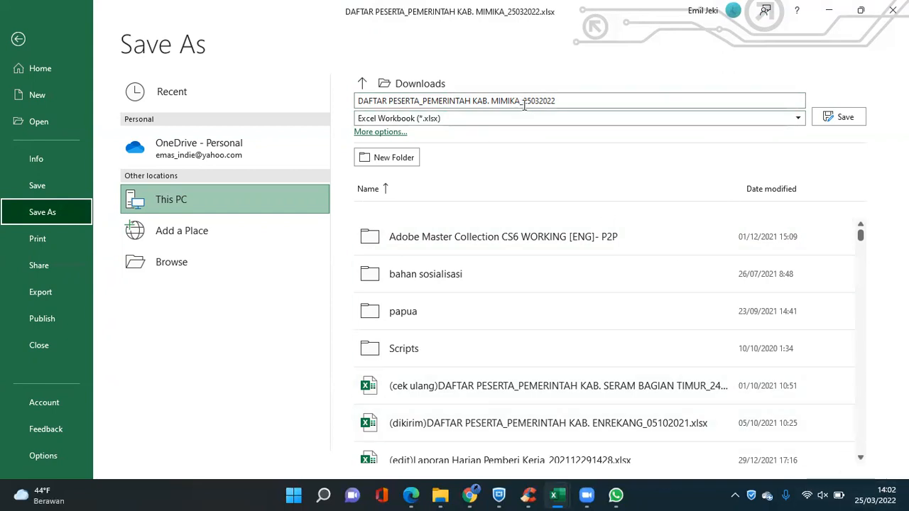
pyautogui.click(845, 118)
pyautogui.click(472, 301)
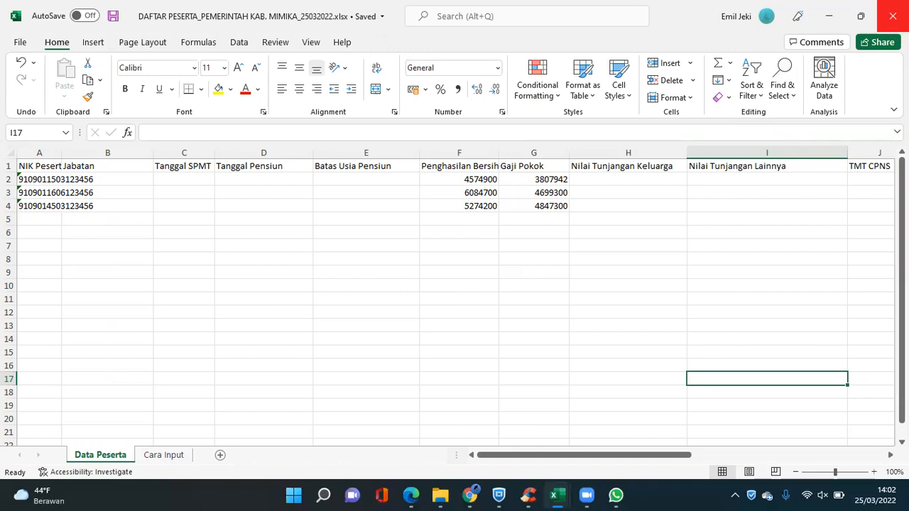
pyautogui.click(893, 15)
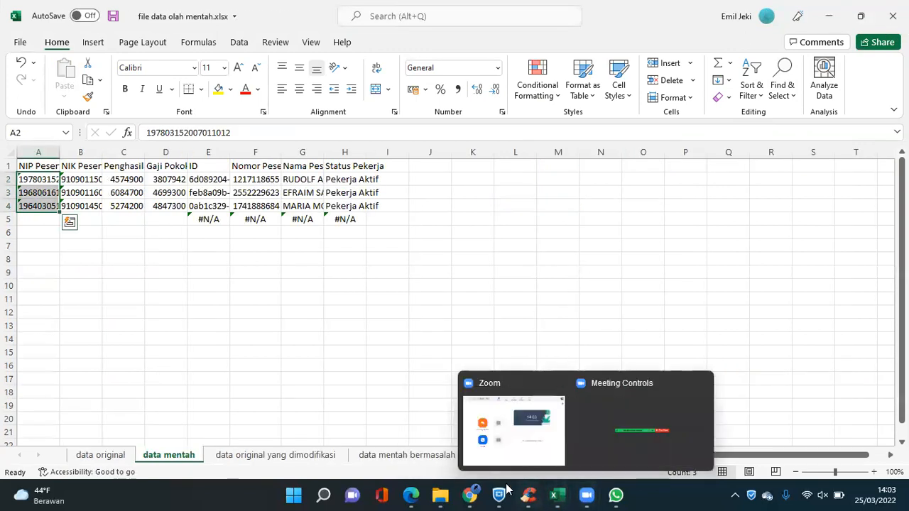
# - Switch to Chrome and select DAFTAR PESERTA_PEMERINTAH KAB. MIMIKA_25032022.xlsx from Downloads on the Tapera site's Unggah Data Peserta page
pyautogui.click(472, 495)
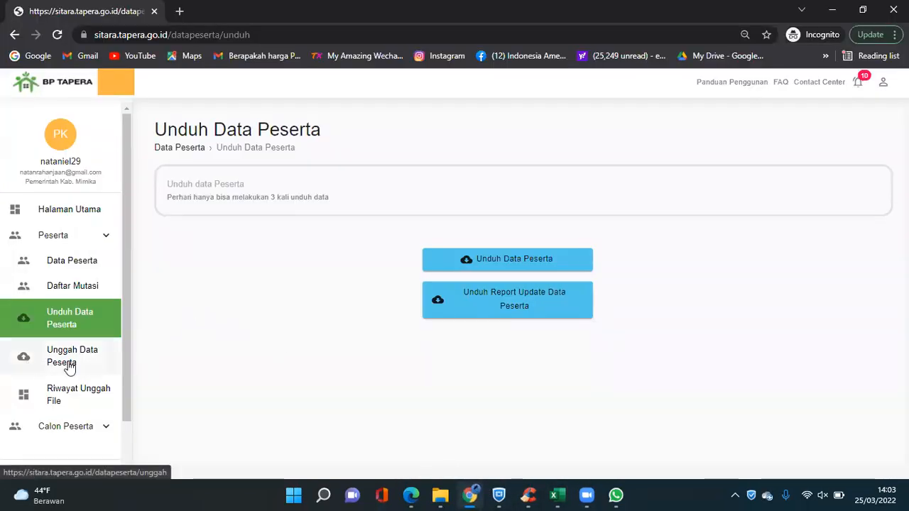
pyautogui.click(99, 366)
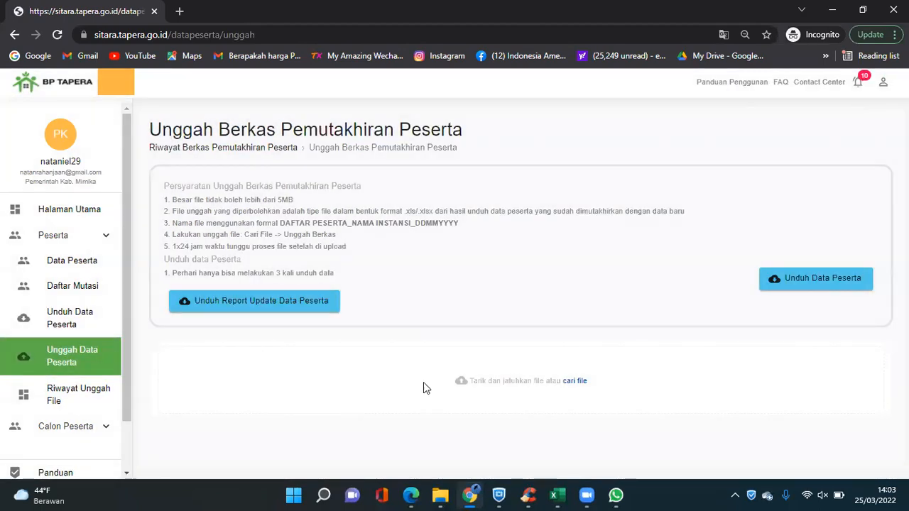
pyautogui.click(573, 381)
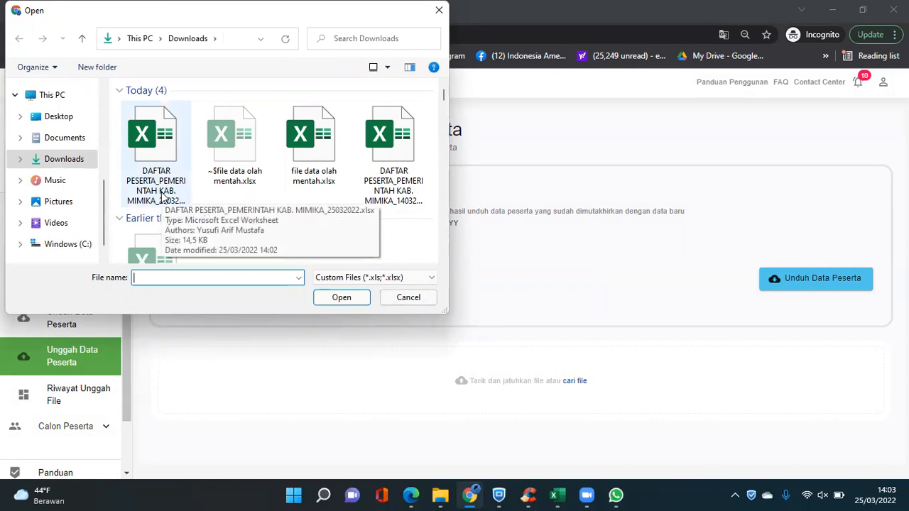
pyautogui.click(162, 198)
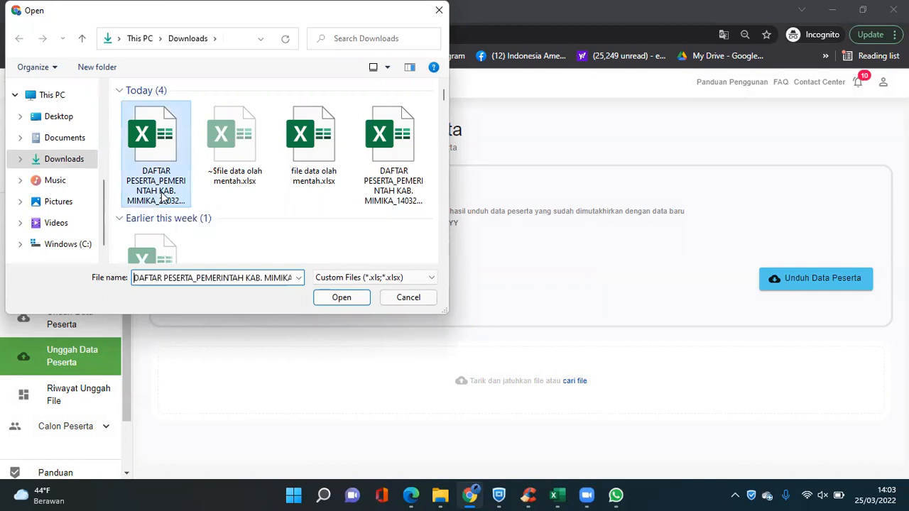
pyautogui.click(331, 299)
# - Examine the selected file's participant preview and the upload requirements, and open the Riwayat Unggah File history
pyautogui.scroll(-3, 672, 274)
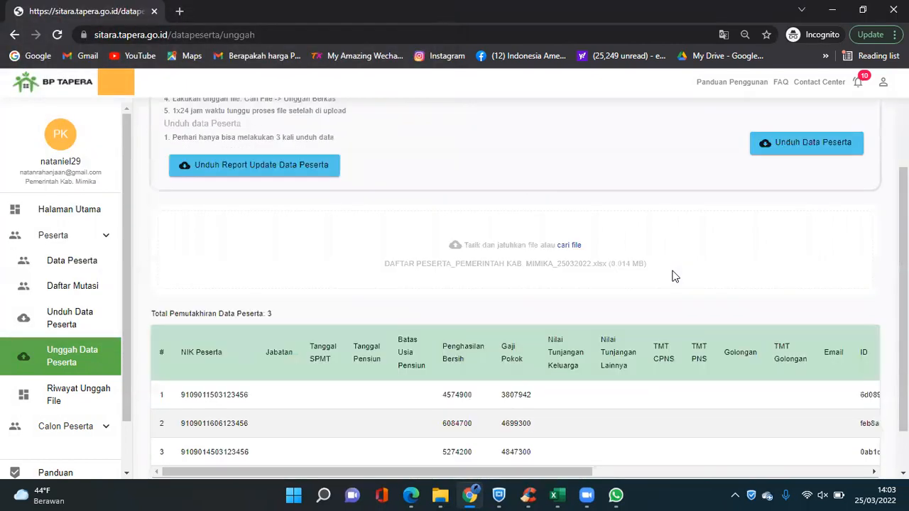
pyautogui.scroll(3, 643, 279)
pyautogui.scroll(-3, 643, 278)
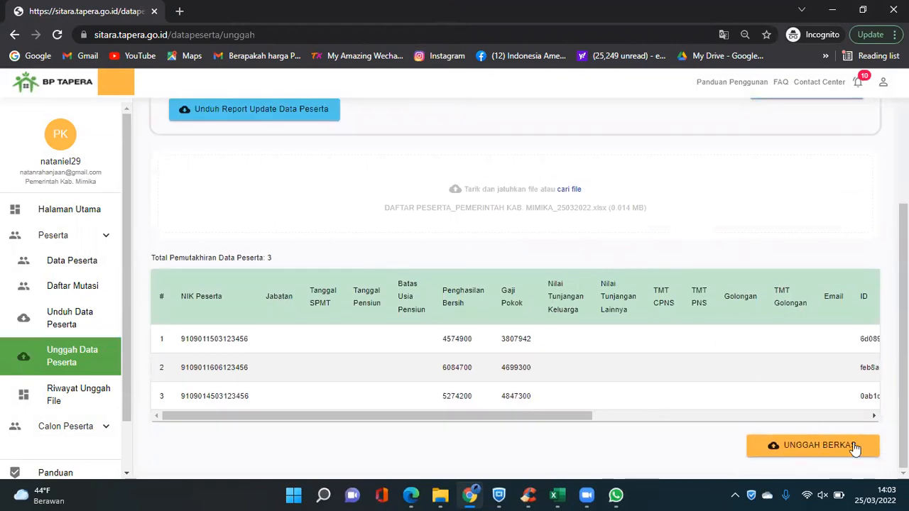
pyautogui.scroll(3, 593, 231)
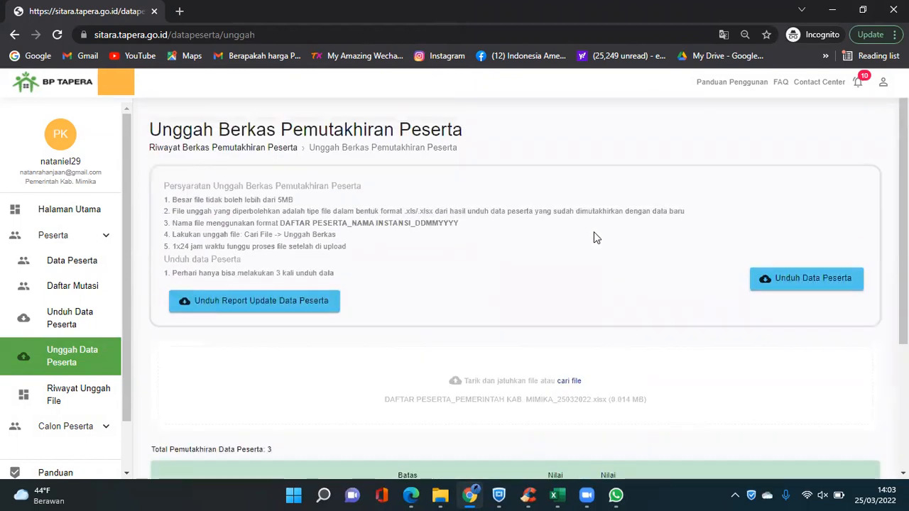
pyautogui.scroll(-3, 593, 231)
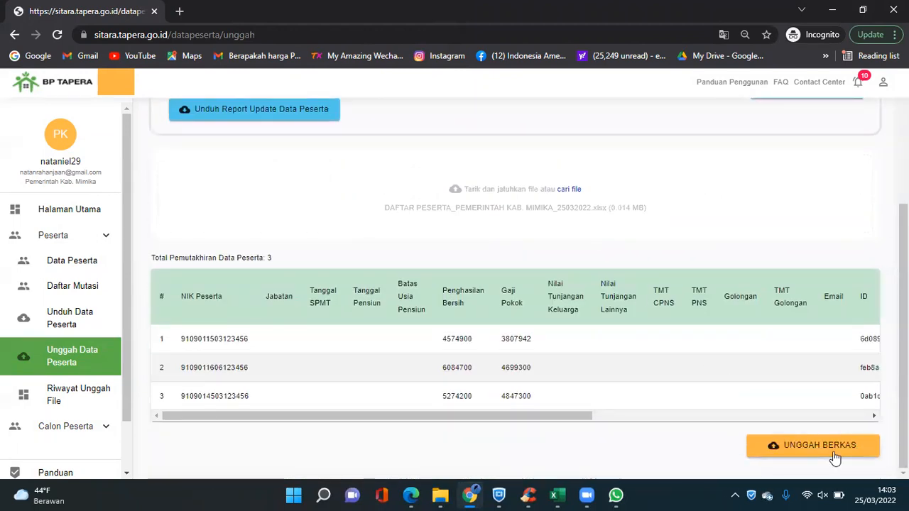
pyautogui.scroll(3, 416, 270)
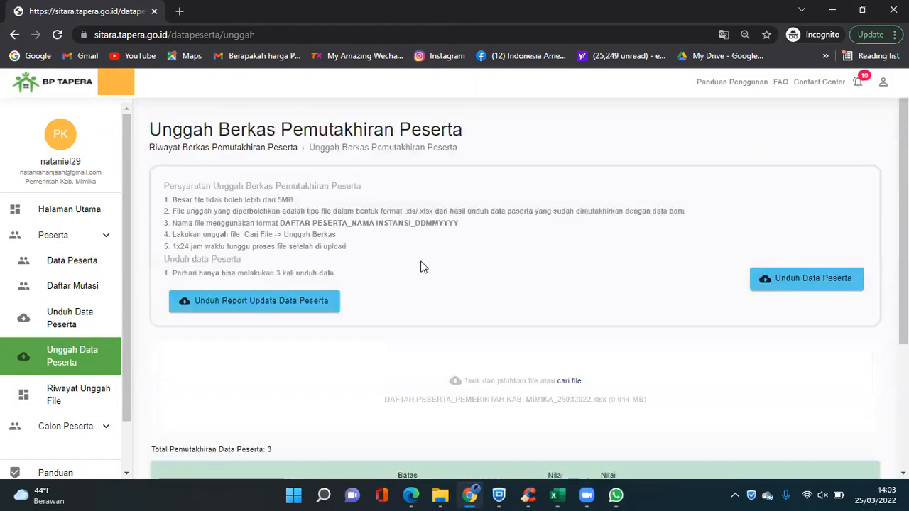
pyautogui.scroll(-2, 475, 210)
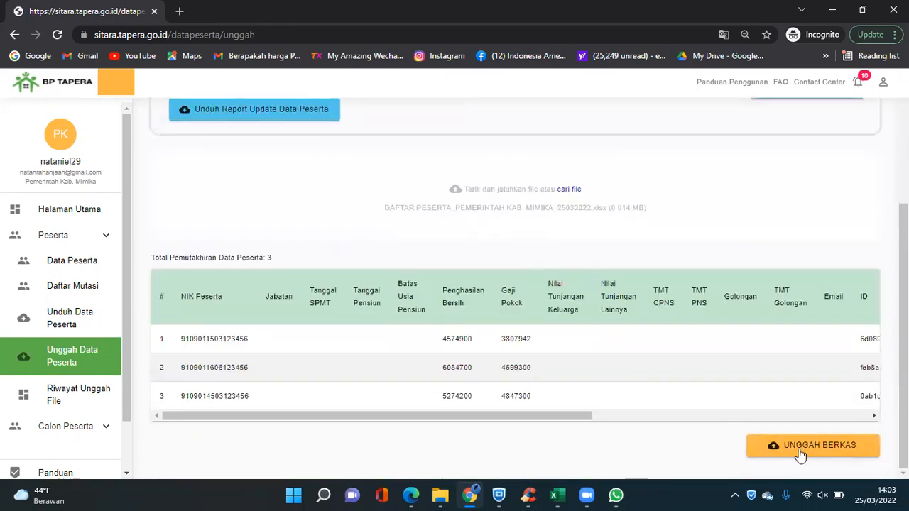
pyautogui.scroll(3, 518, 248)
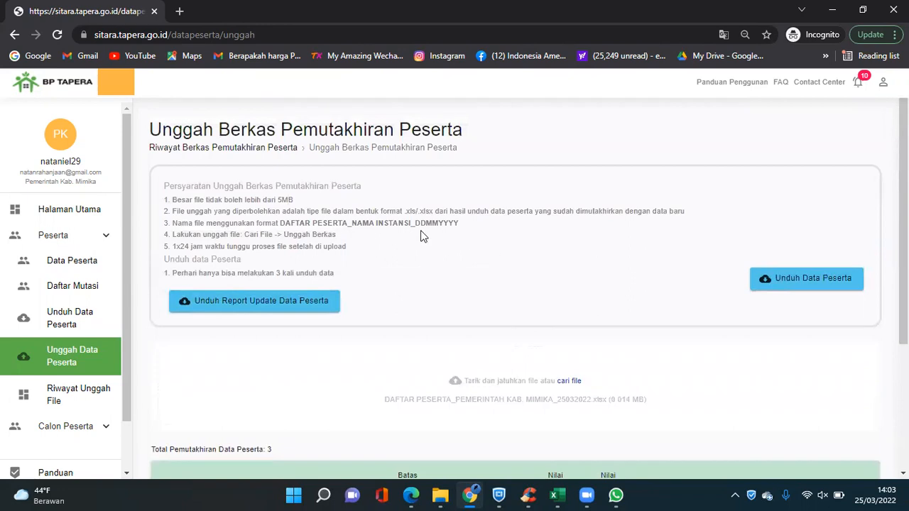
pyautogui.click(90, 399)
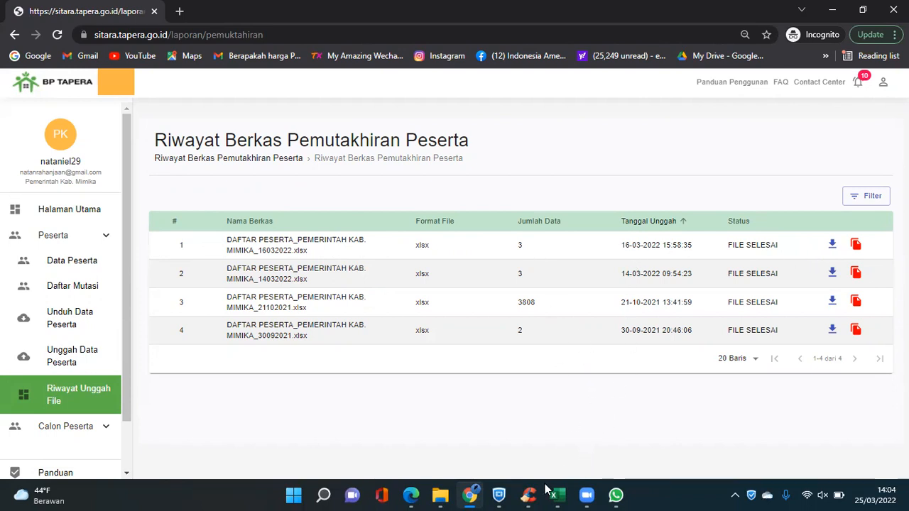
# - Reopen DAFTAR PESERTA_PEMERINTAH KAB. MIMIKA_25032022.xlsx through File Explorer and review its columns from NIK Peserta through Status Pekerja
pyautogui.moveTo(466, 495)
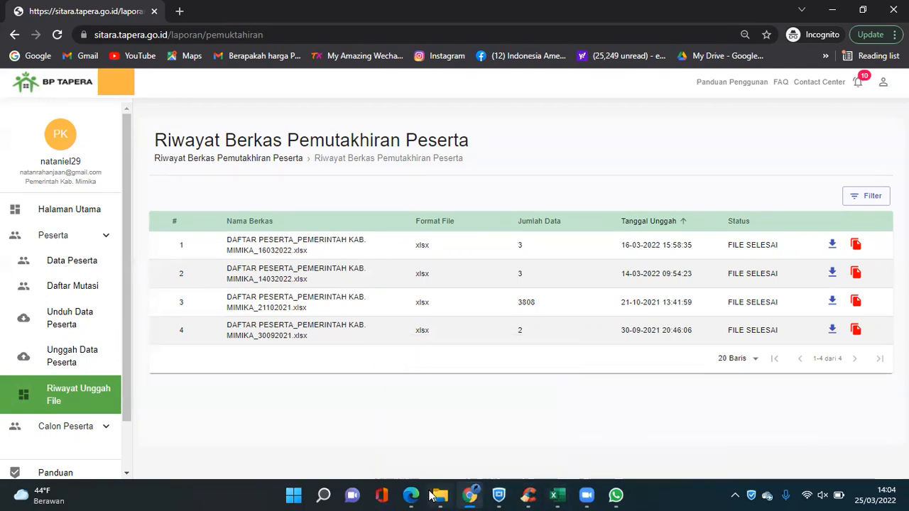
pyautogui.click(431, 495)
pyautogui.doubleClick(321, 195)
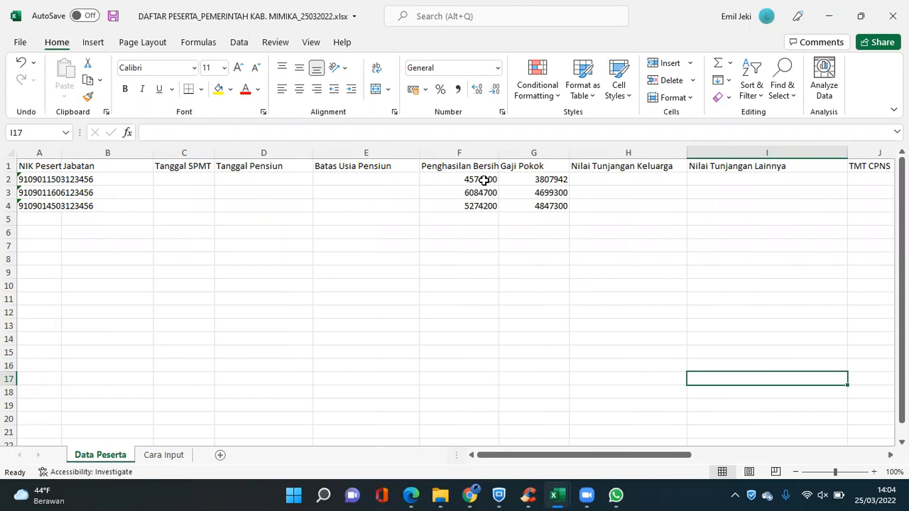
pyautogui.moveTo(553, 456); pyautogui.dragTo(771, 469)
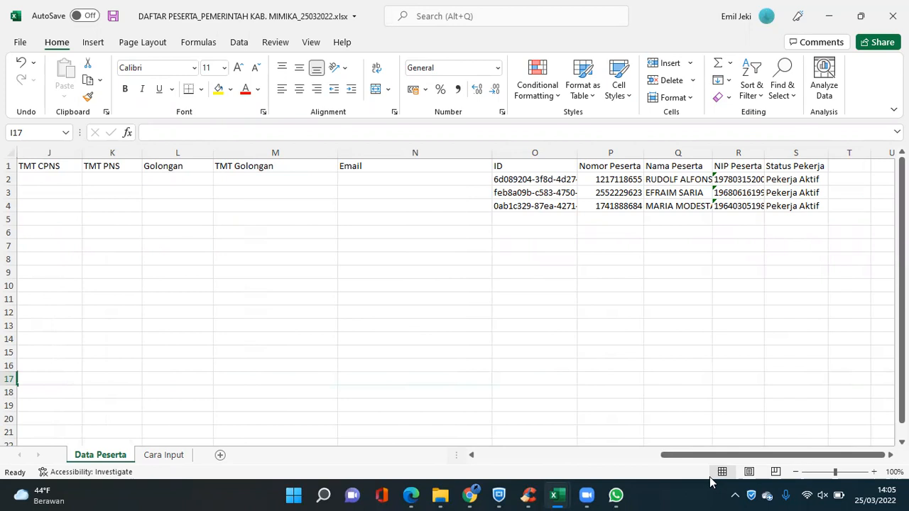
pyautogui.moveTo(696, 456); pyautogui.dragTo(513, 461)
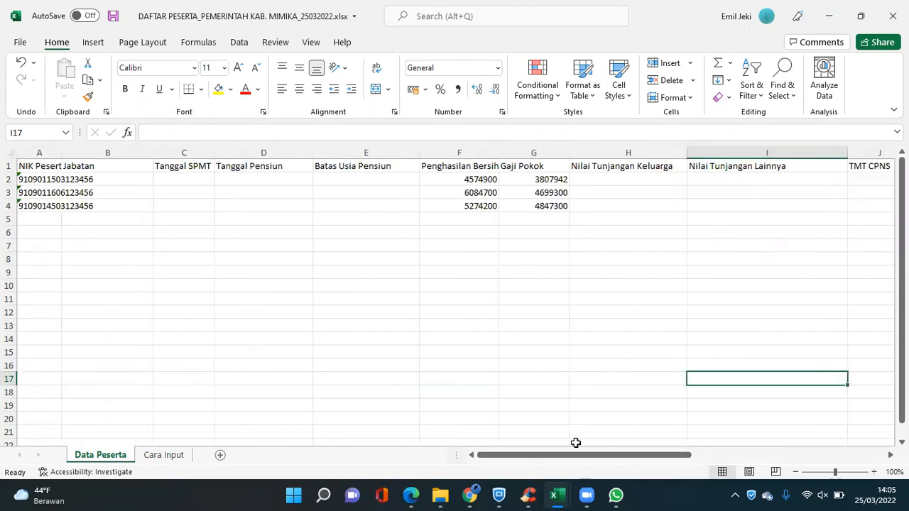
pyautogui.moveTo(581, 458); pyautogui.dragTo(559, 468)
pyautogui.rightClick(500, 297)
pyautogui.press('Escape')
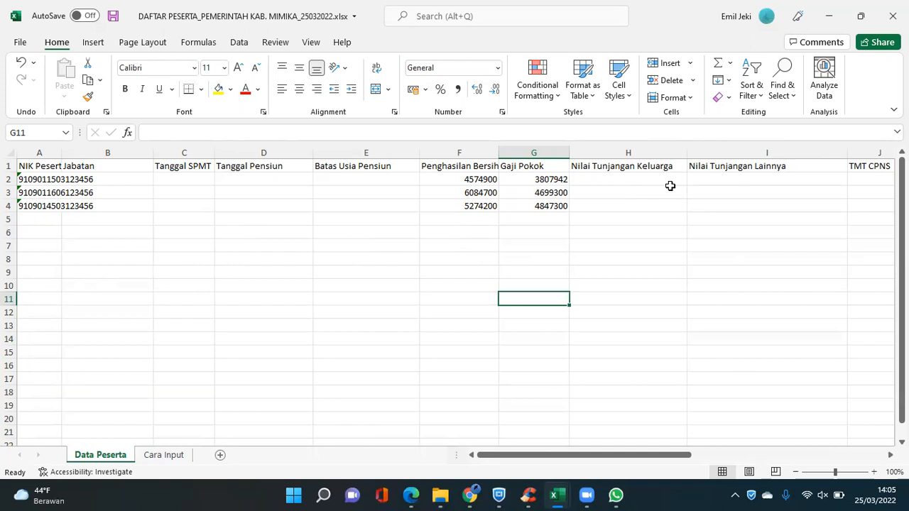
# - Switch to the DAFTAR PESERTA_PEMERINTAH KAB. MIMIKA_14032022.xlsx workbook and deselect its data range to view the raw salary data
pyautogui.click(557, 495)
pyautogui.click(436, 436)
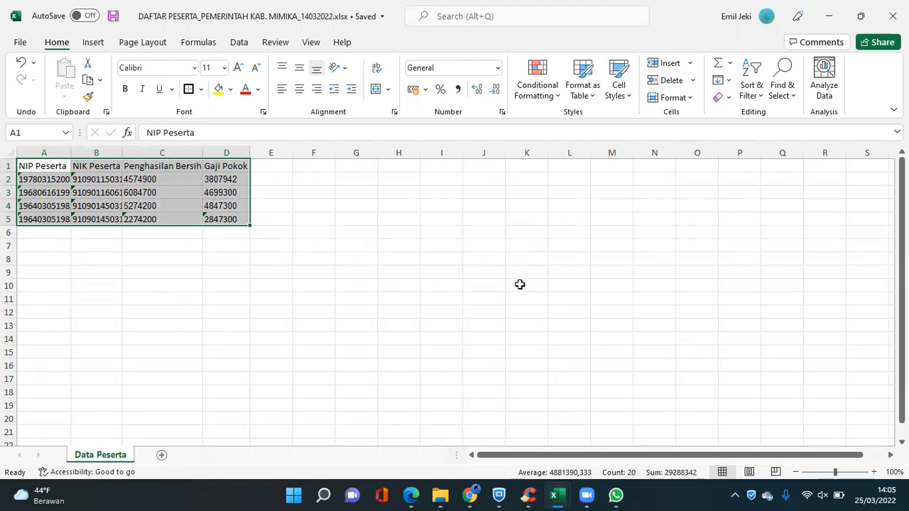
pyautogui.click(448, 313)
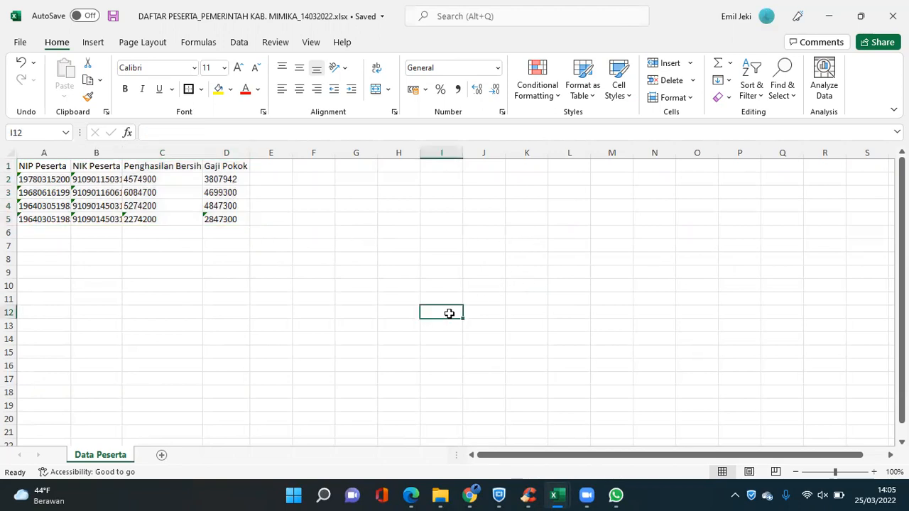